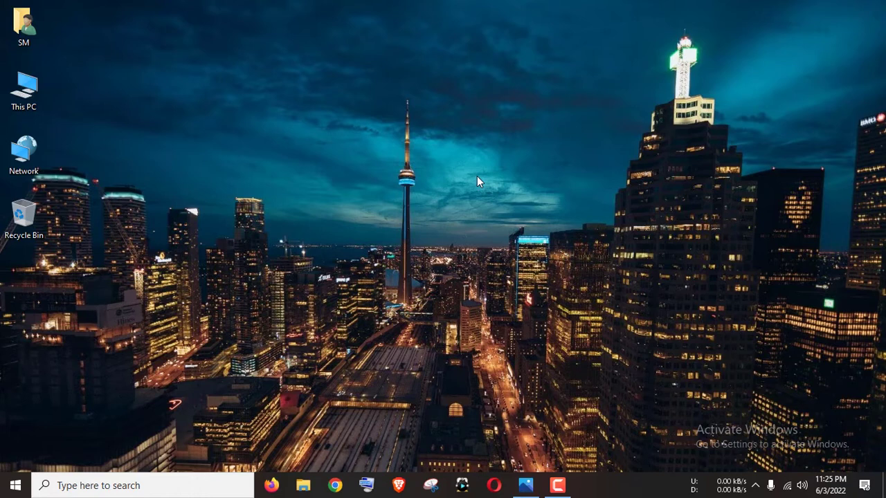
Refresh the Windows desktop and launch AutoCAD 2017 from the Start menu
{"action": "right_click", "coordinate": [477, 175]}
{"action": "left_click", "coordinate": [515, 214]}
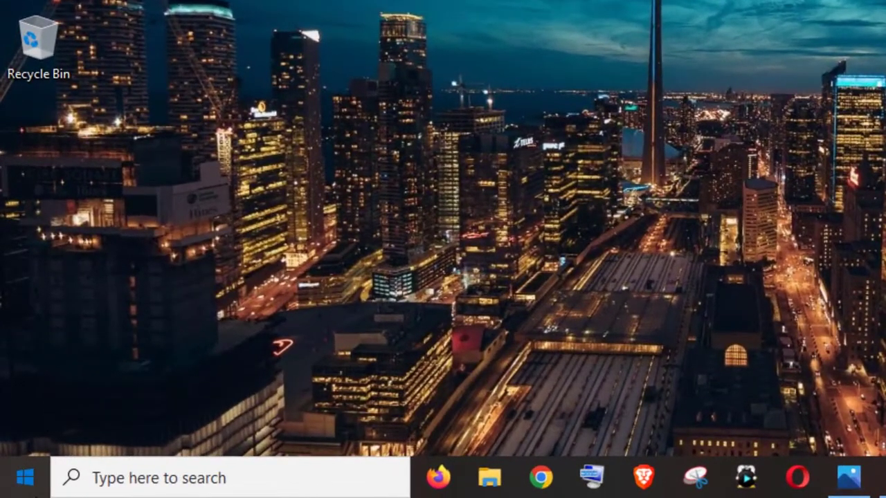
{"action": "left_click", "coordinate": [16, 484]}
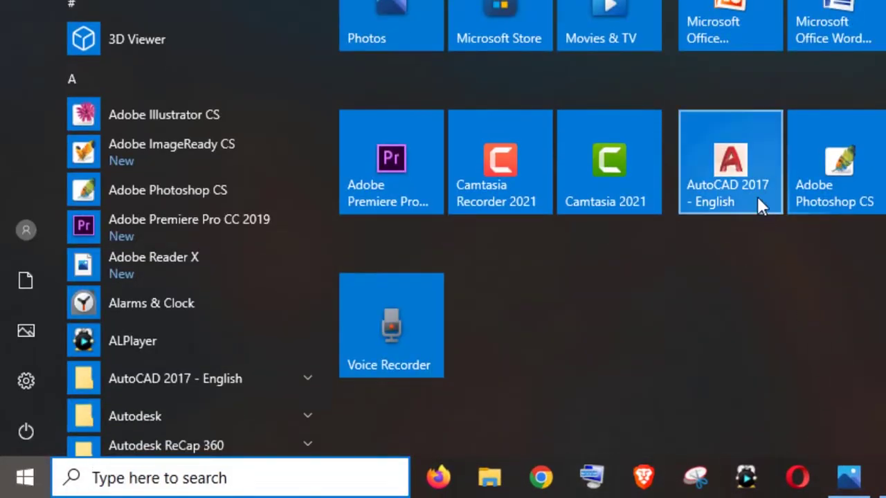
{"action": "left_click", "coordinate": [708, 171]}
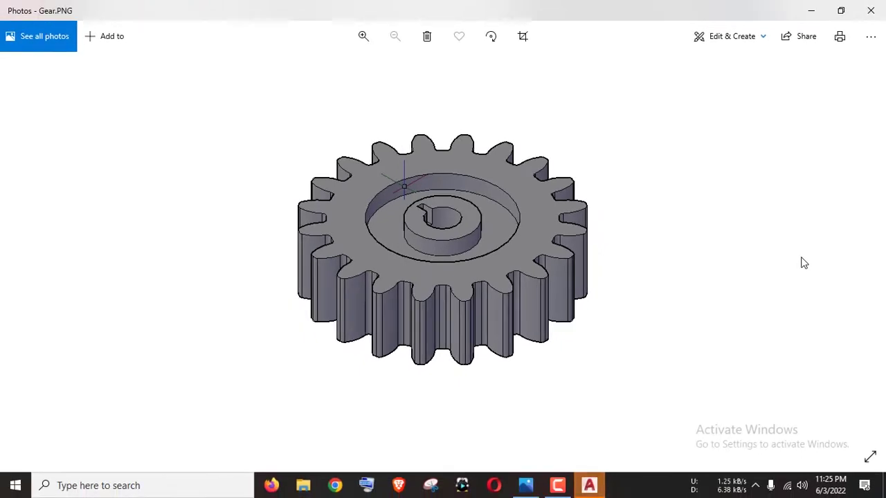
Minimize the Gear.PNG reference picture so AutoCAD's Start page is visible
{"action": "left_click", "coordinate": [811, 10]}
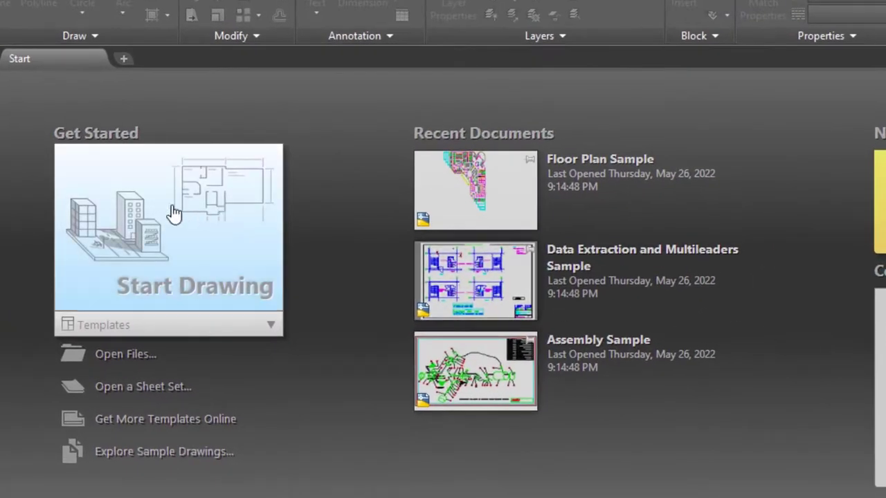
Start a new Drawing1 in the 3D Modeling workspace with grid off and command line closed
{"action": "left_click", "coordinate": [173, 214]}
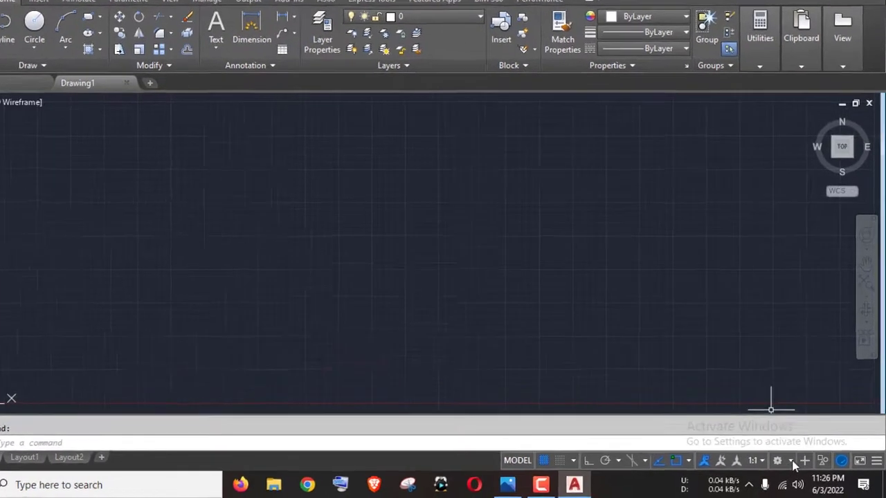
{"action": "left_click", "coordinate": [791, 462]}
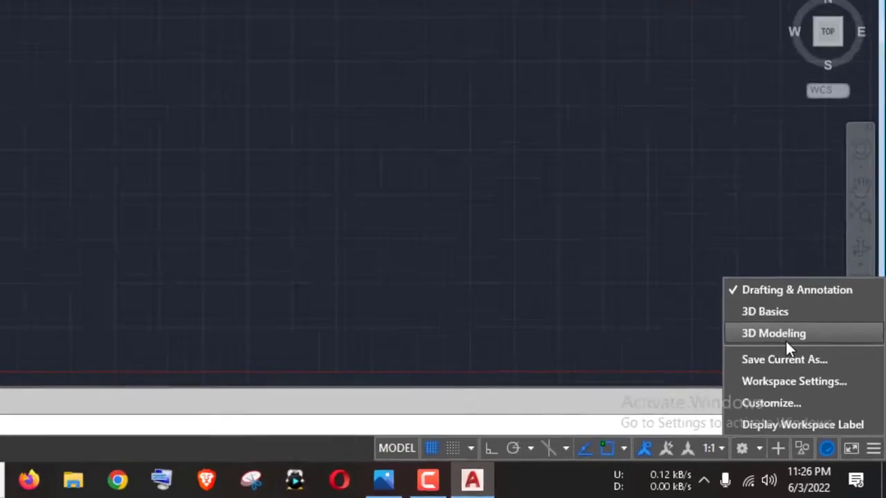
{"action": "left_click", "coordinate": [748, 278]}
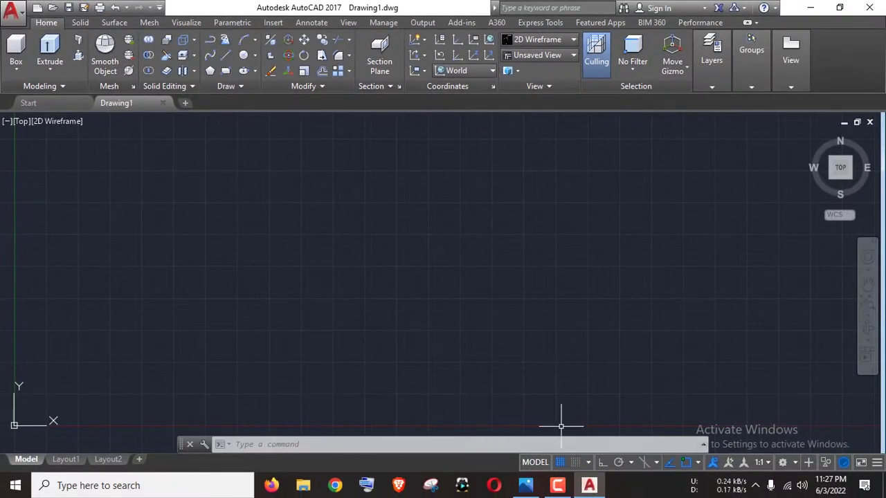
{"action": "left_click", "coordinate": [560, 462]}
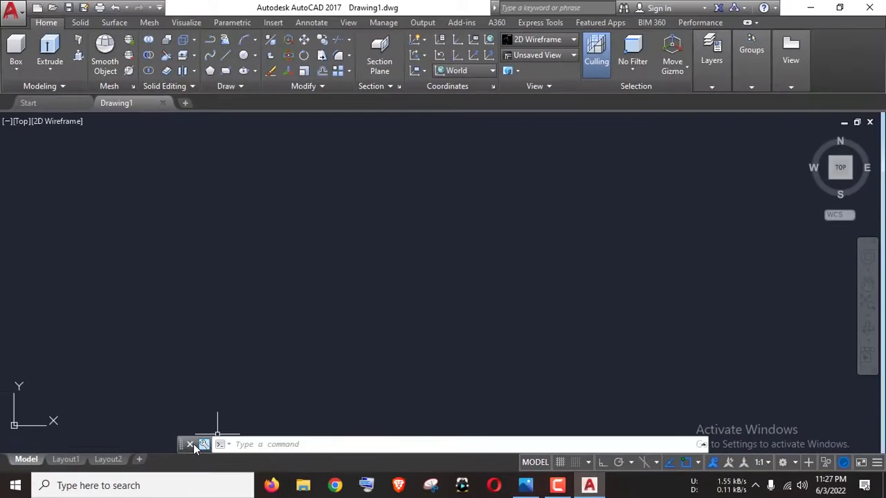
{"action": "left_click", "coordinate": [190, 445]}
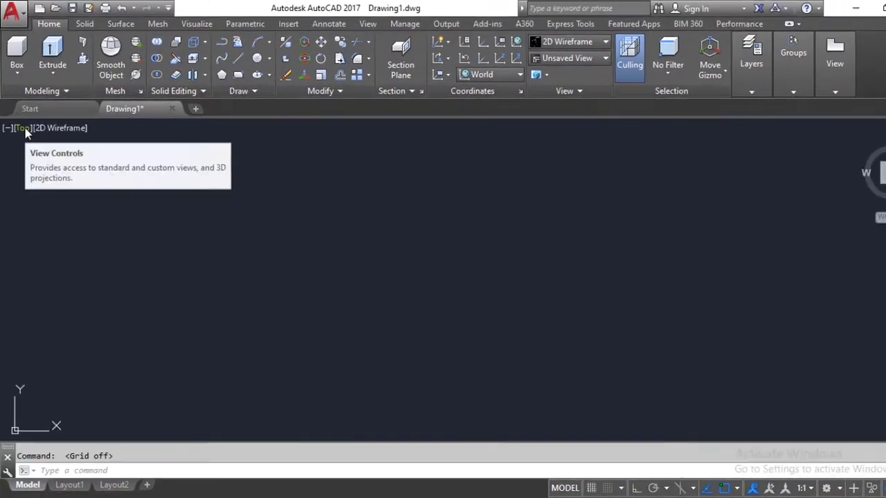
Set the viewport to the Front view and start a circle from the Draw panel
{"action": "left_click", "coordinate": [26, 125]}
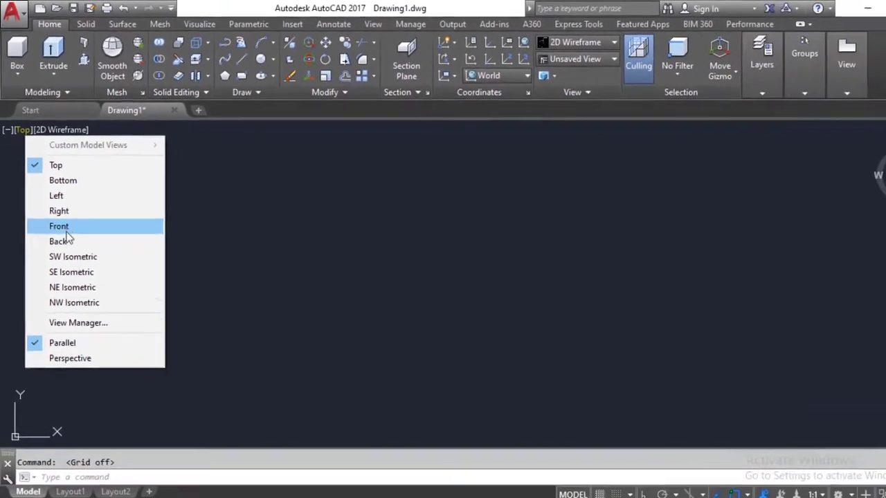
{"action": "left_click", "coordinate": [62, 210]}
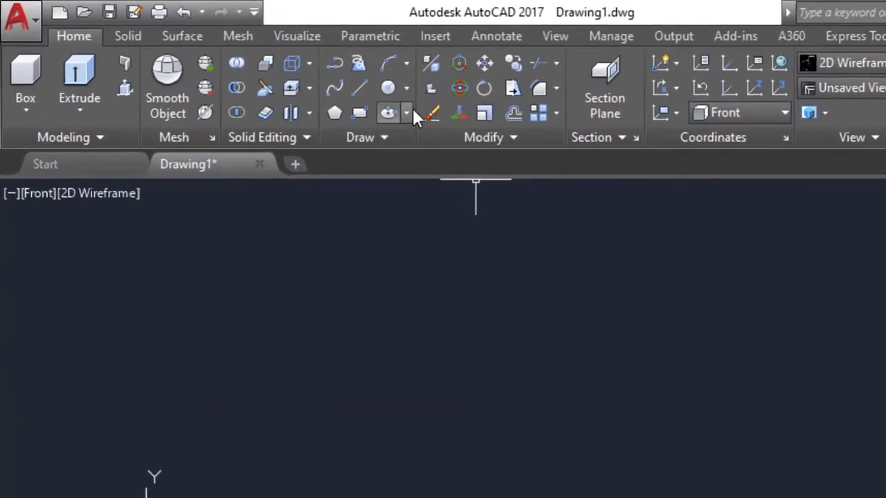
{"action": "left_click", "coordinate": [315, 71]}
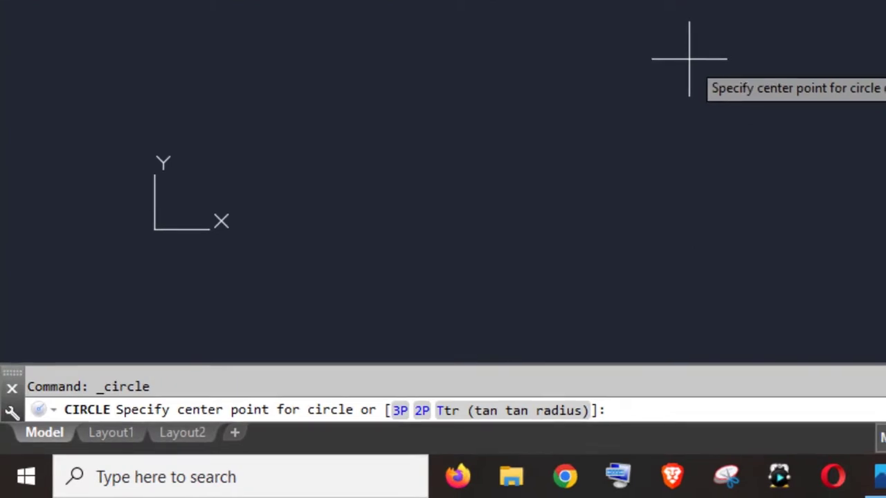
Place a circle of radius 3 and shift the view to frame it
{"action": "left_click", "coordinate": [685, 61]}
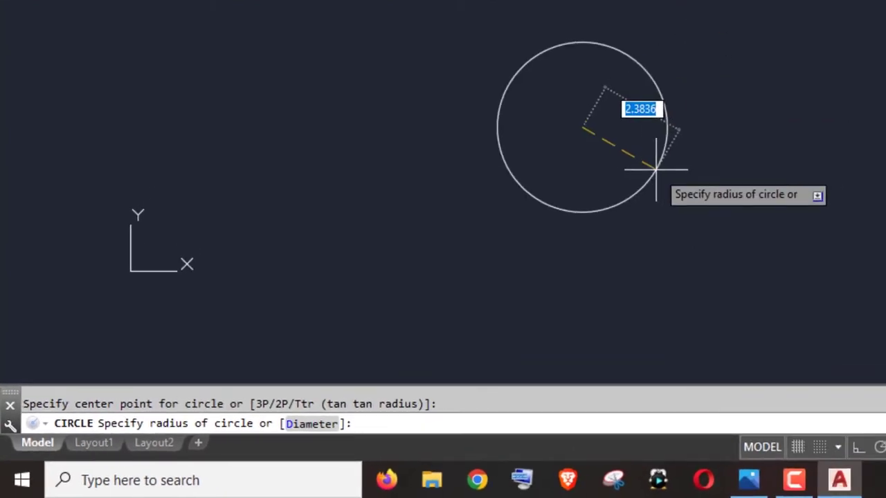
{"action": "type", "text": "3"}
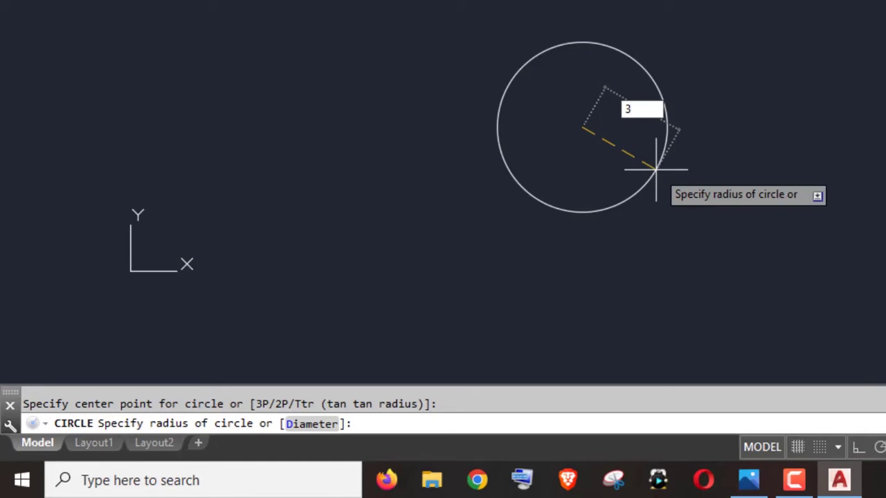
{"action": "key", "text": "Return"}
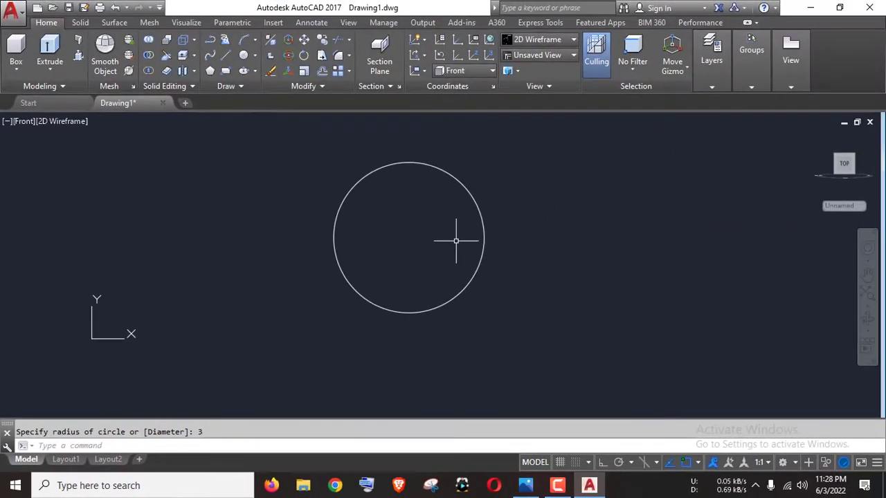
{"action": "middle_click_drag", "start_coordinate": [445, 231], "coordinate": [429, 249]}
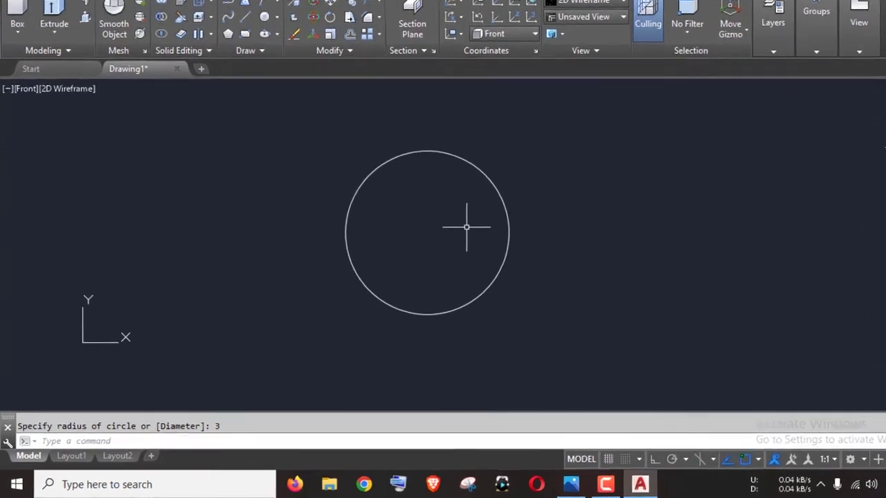
Offset the radius-3 circle 0.43 outward
{"action": "type", "text": "o"}
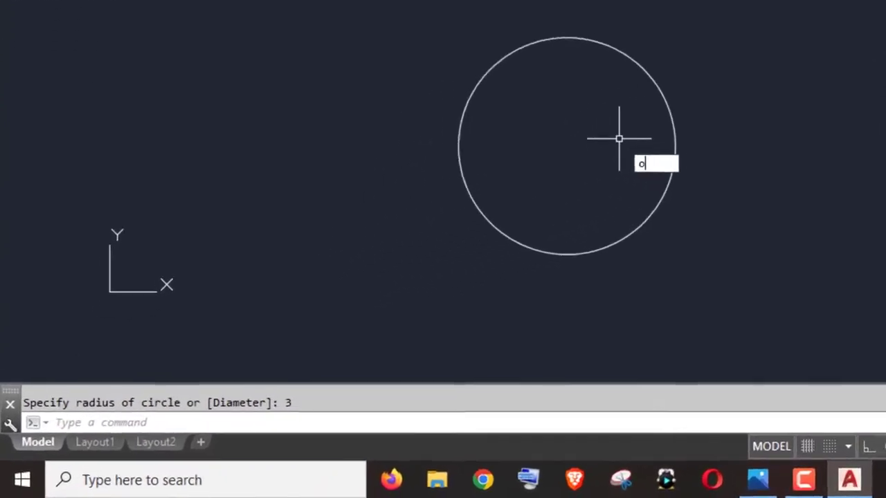
{"action": "key", "text": "Return"}
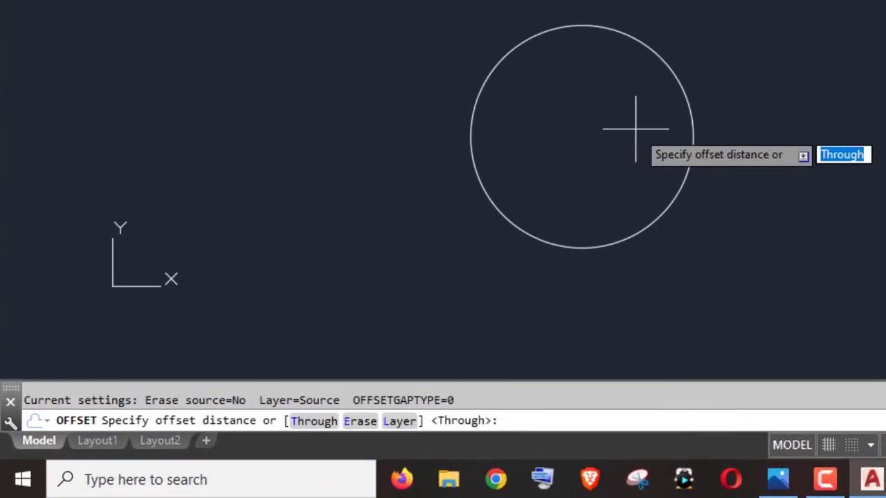
{"action": "type", "text": "0."}
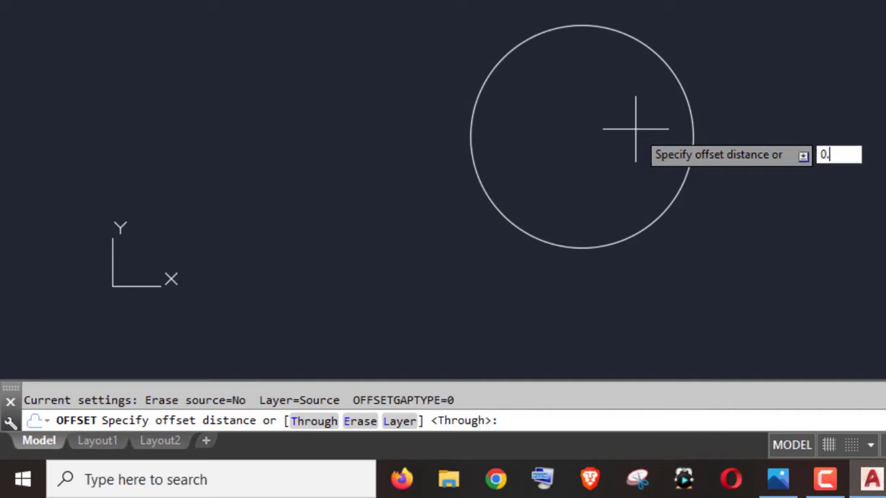
{"action": "type", "text": "43"}
{"action": "key", "text": "Return"}
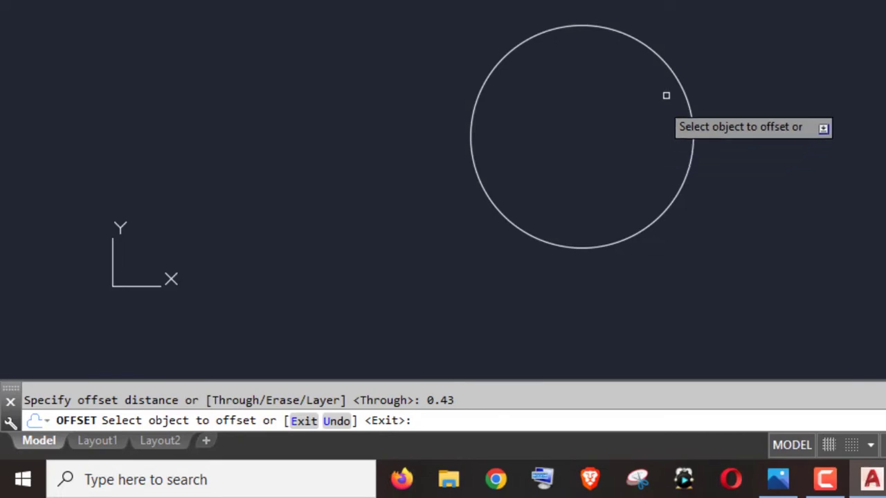
{"action": "left_click", "coordinate": [675, 87]}
{"action": "left_click", "coordinate": [737, 61]}
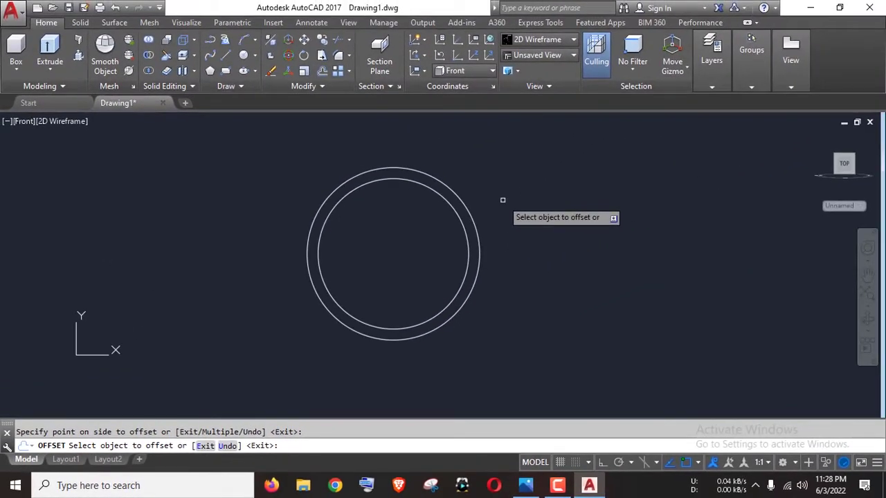
{"action": "key", "text": "Escape"}
Offset the radius-3 circle 0.76 outward to make the outermost circle
{"action": "type", "text": "o"}
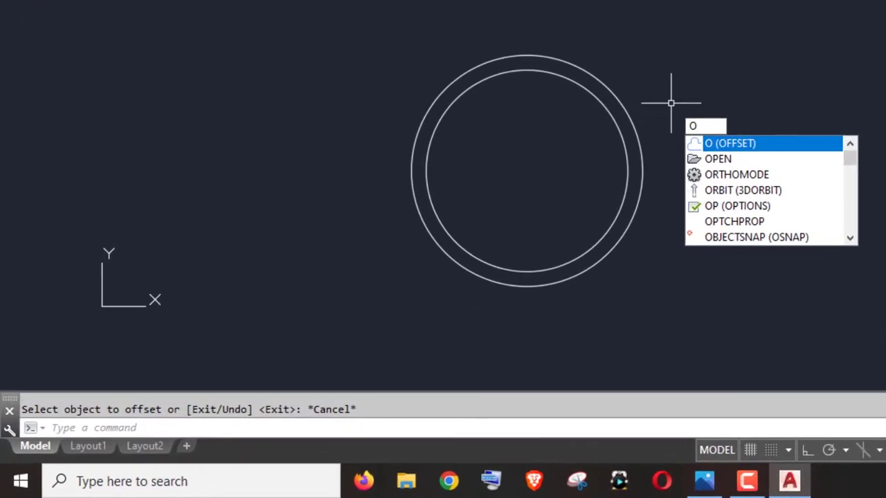
{"action": "key", "text": "Return"}
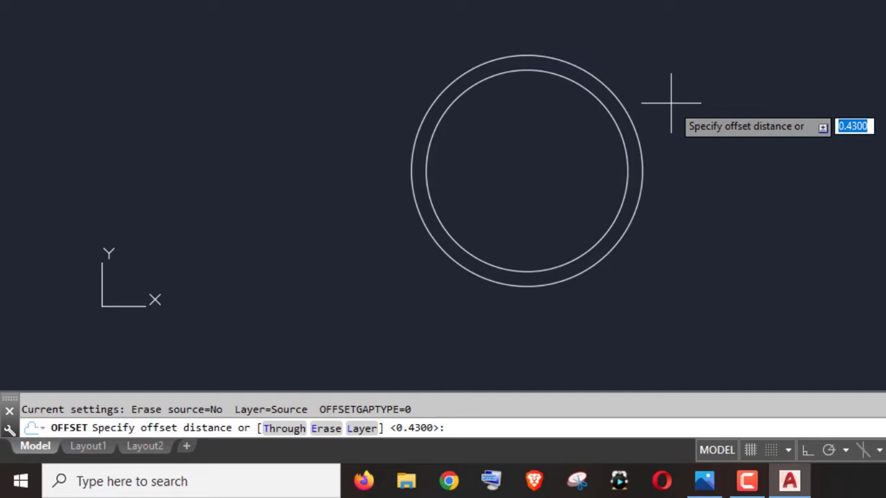
{"action": "type", "text": "0"}
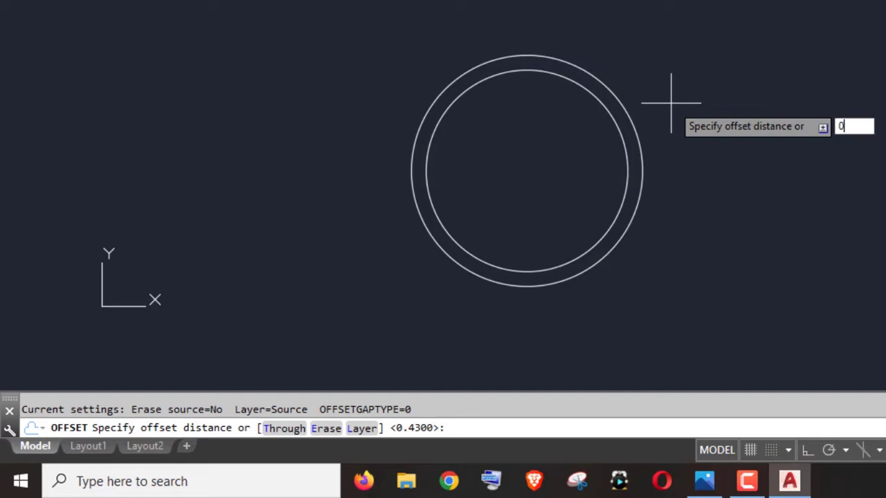
{"action": "type", "text": ".76"}
{"action": "key", "text": "Return"}
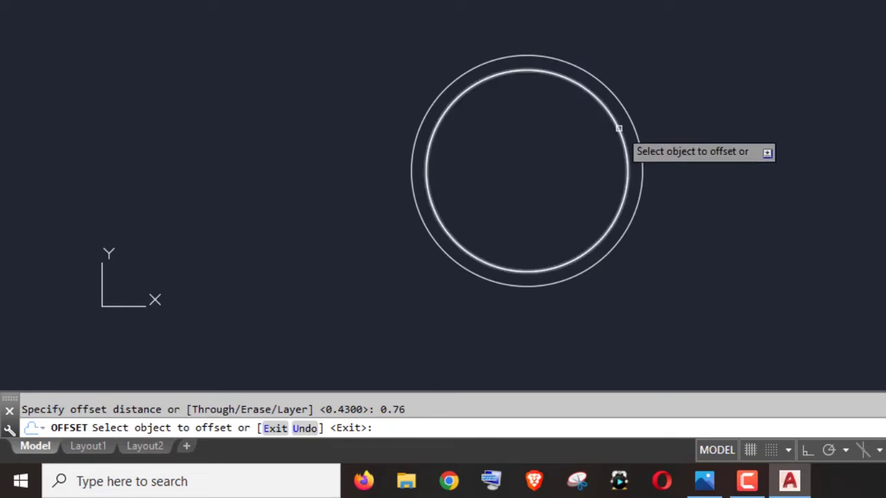
{"action": "left_click", "coordinate": [618, 128]}
{"action": "left_click", "coordinate": [555, 185]}
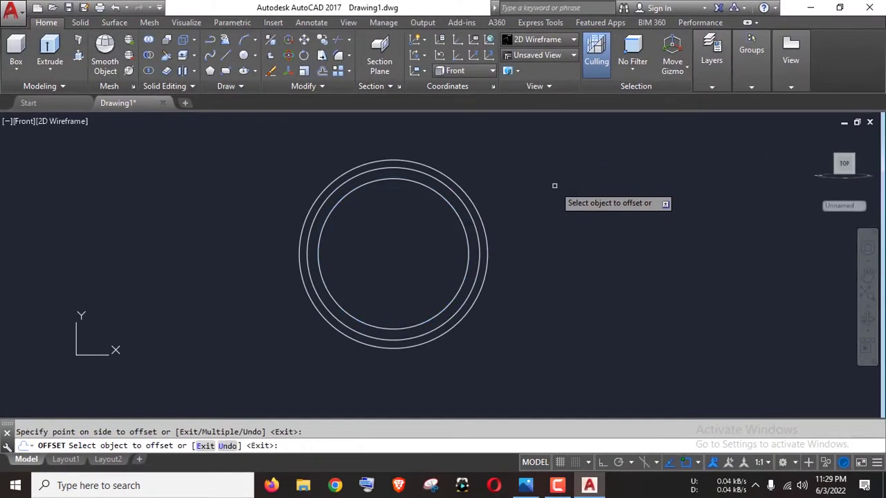
{"action": "key", "text": "Escape"}
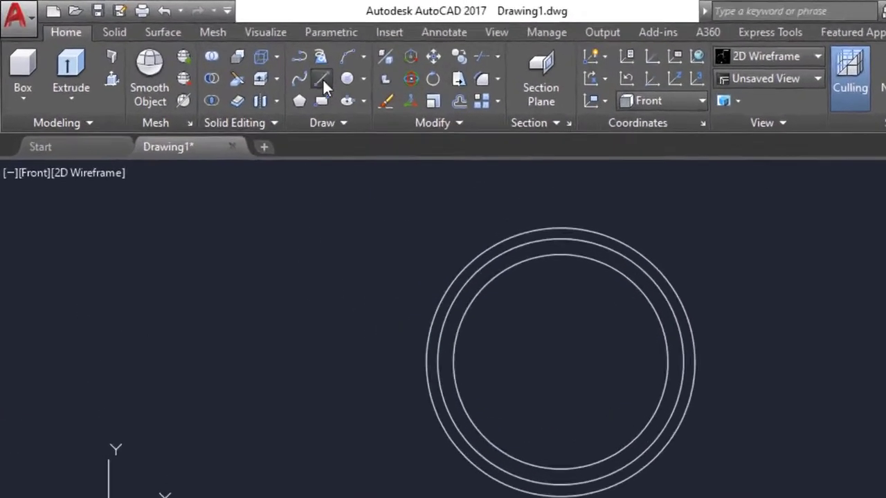
Draw a horizontal line with Ortho on from the circle centre past the outer circle
{"action": "left_click", "coordinate": [322, 78]}
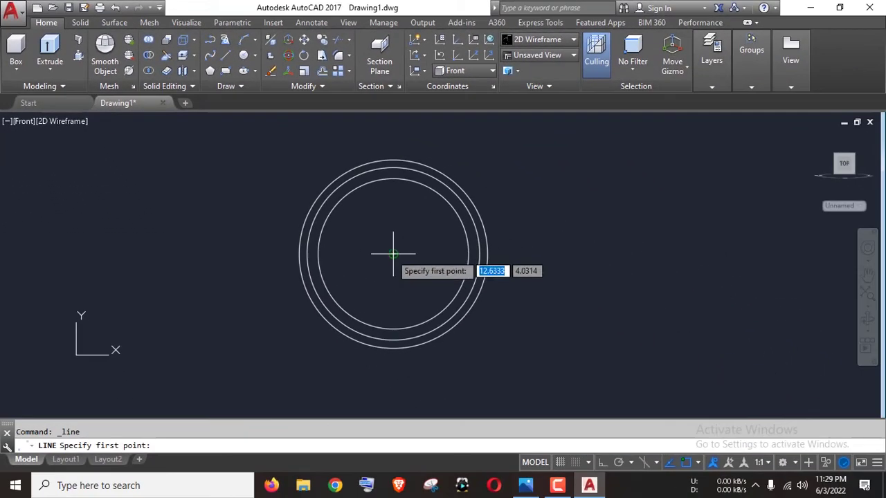
{"action": "left_click", "coordinate": [393, 254]}
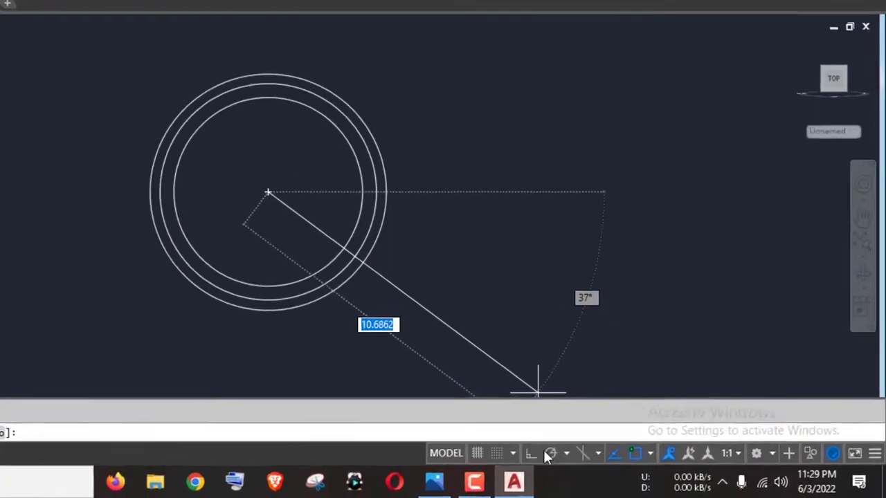
{"action": "left_click", "coordinate": [602, 462]}
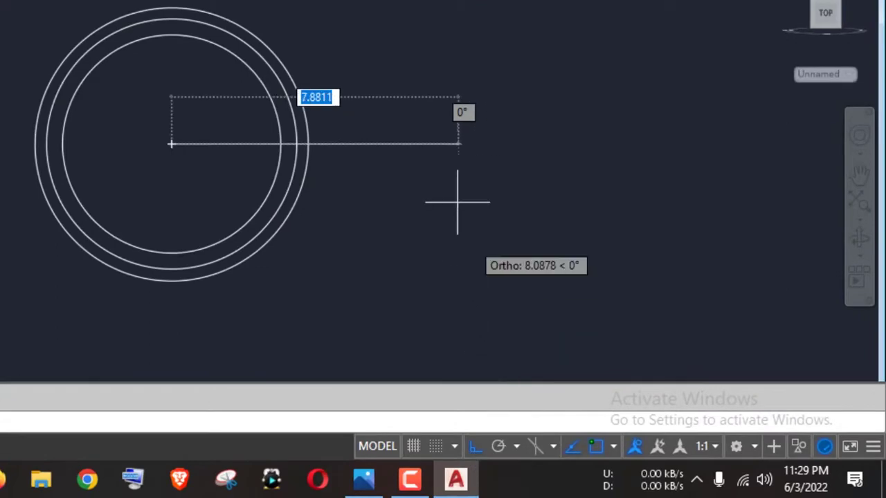
{"action": "left_click", "coordinate": [401, 144]}
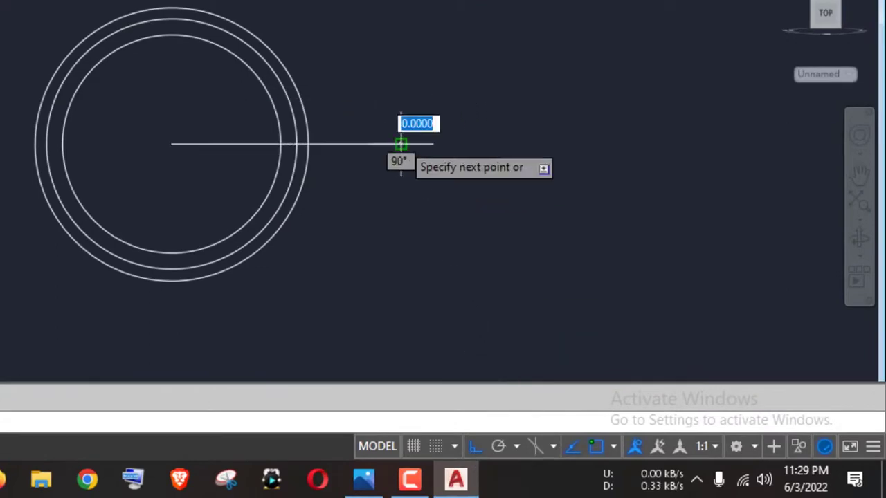
{"action": "key", "text": "Escape"}
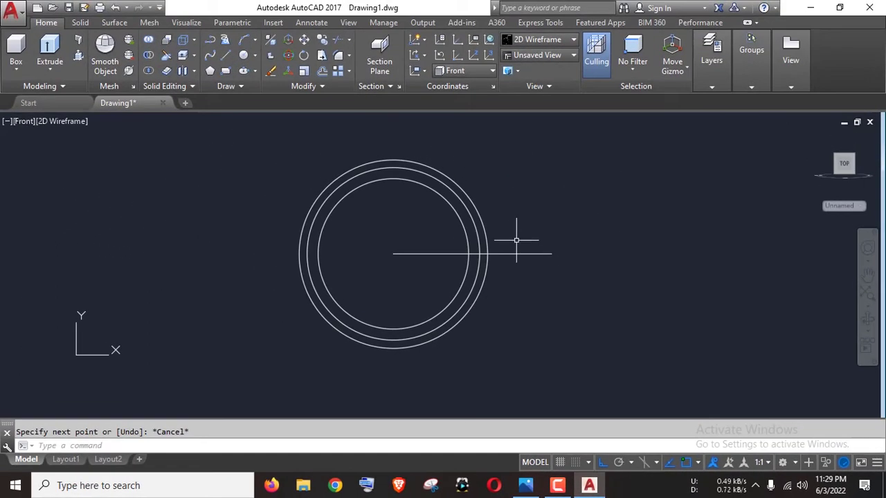
{"action": "scroll", "coordinate": [516, 240], "scroll_direction": "up", "scroll_amount": 2}
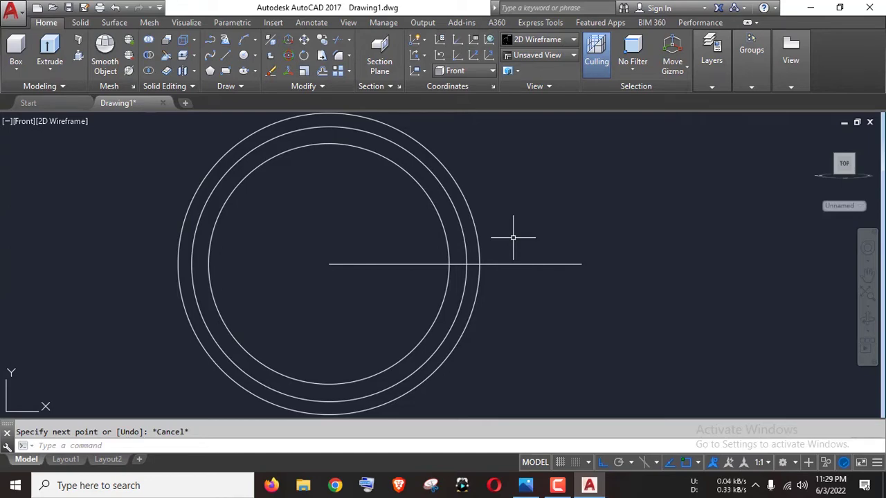
Offset the horizontal line 0.1 above and 0.1 below
{"action": "type", "text": "o"}
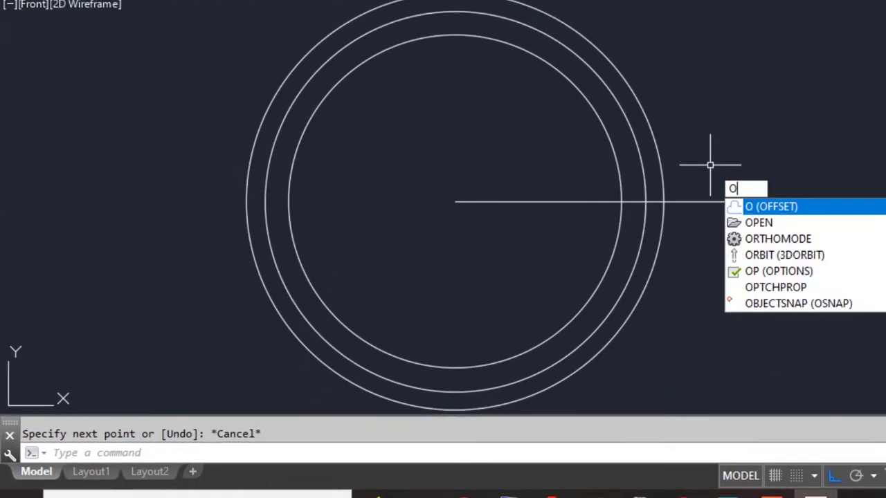
{"action": "key", "text": "Return"}
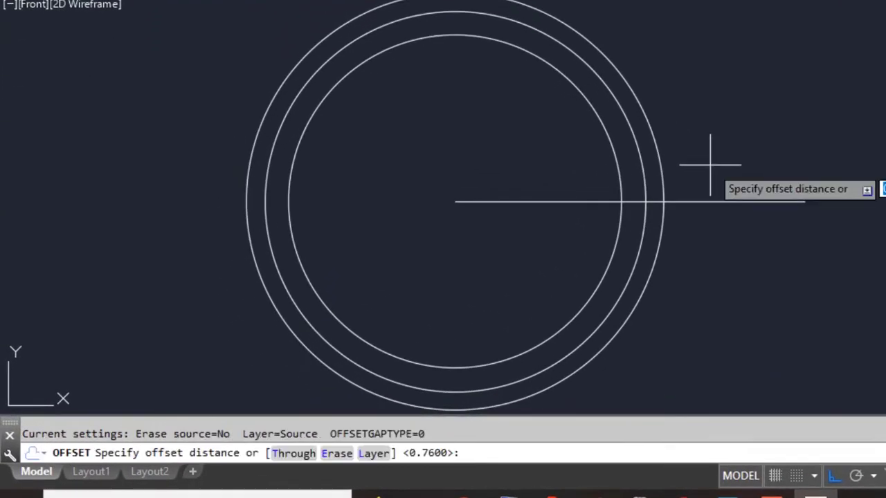
{"action": "type", "text": "0.1"}
{"action": "key", "text": "Return"}
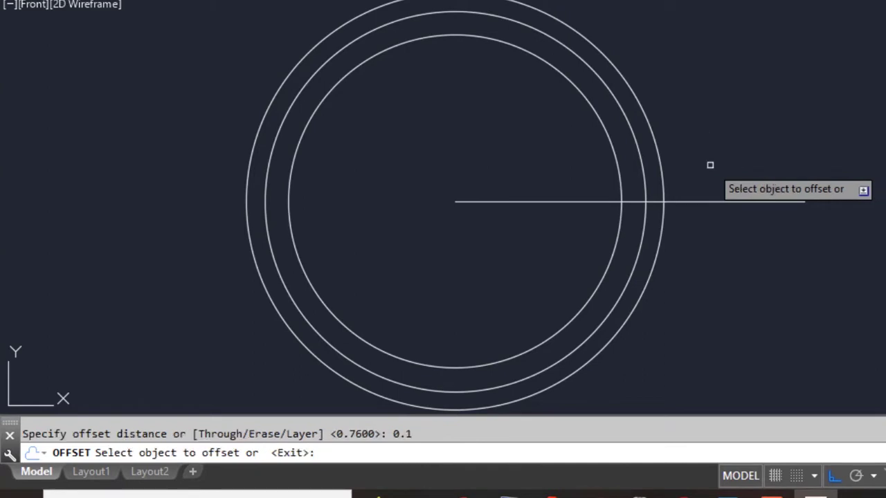
{"action": "left_click", "coordinate": [707, 201]}
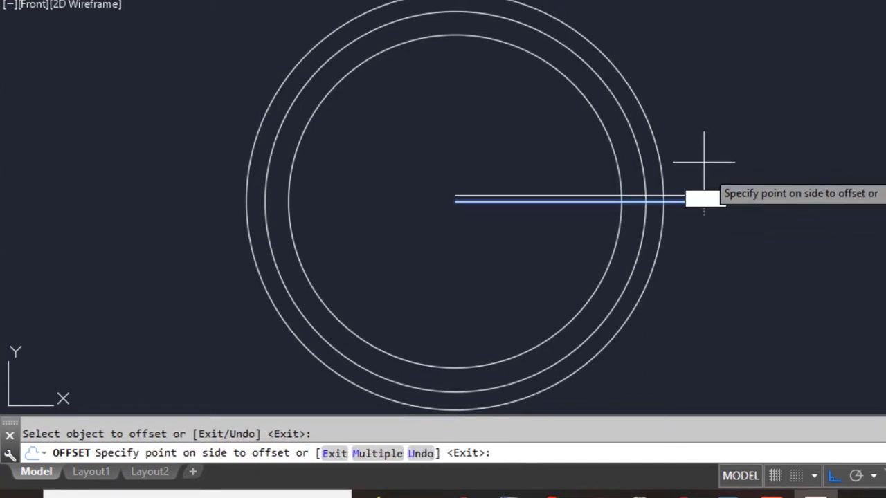
{"action": "left_click", "coordinate": [702, 155]}
{"action": "left_click", "coordinate": [704, 201]}
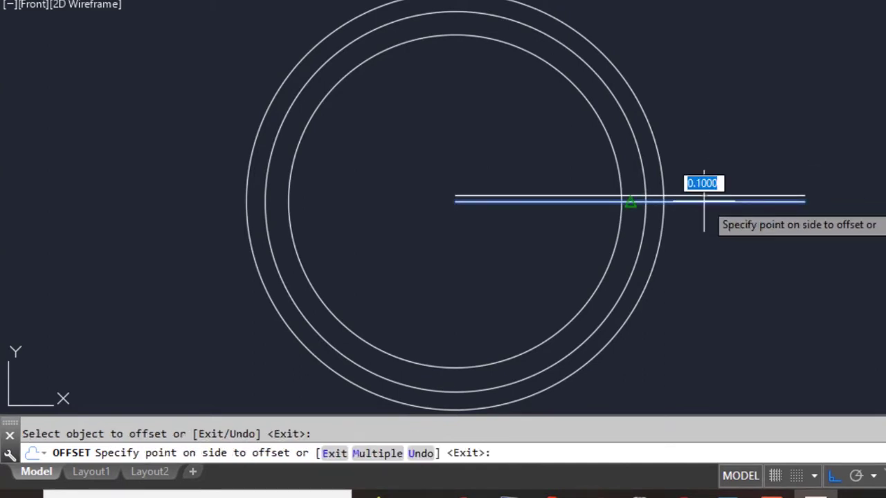
{"action": "left_click", "coordinate": [699, 224]}
{"action": "scroll", "coordinate": [705, 224], "scroll_direction": "up", "scroll_amount": 4}
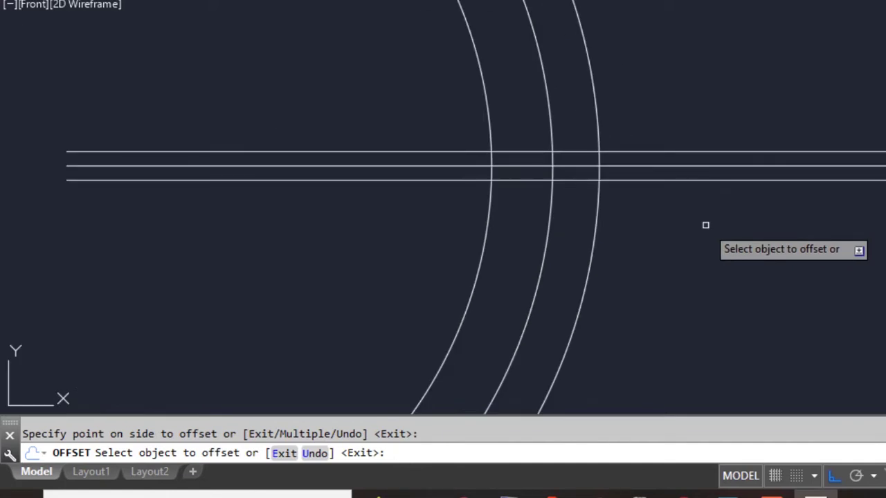
{"action": "key", "text": "Escape"}
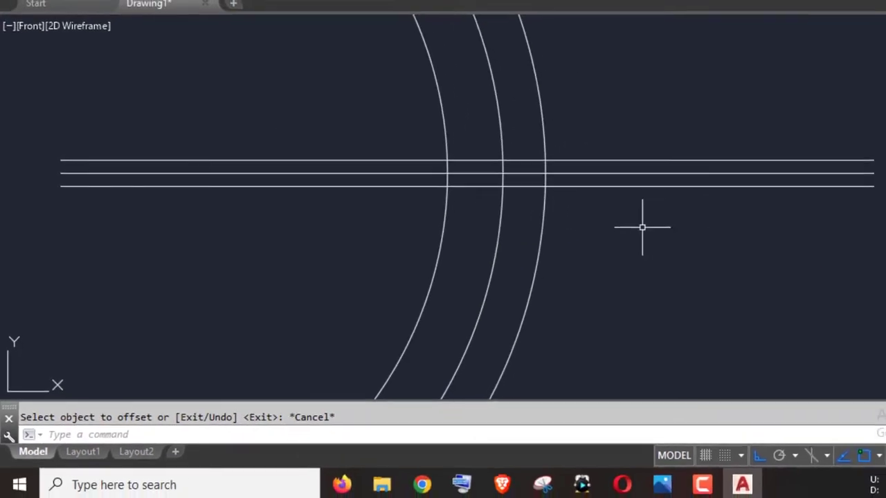
Offset the middle line 0.26 above and 0.26 below, giving five parallel lines
{"action": "type", "text": "o"}
{"action": "key", "text": "Return"}
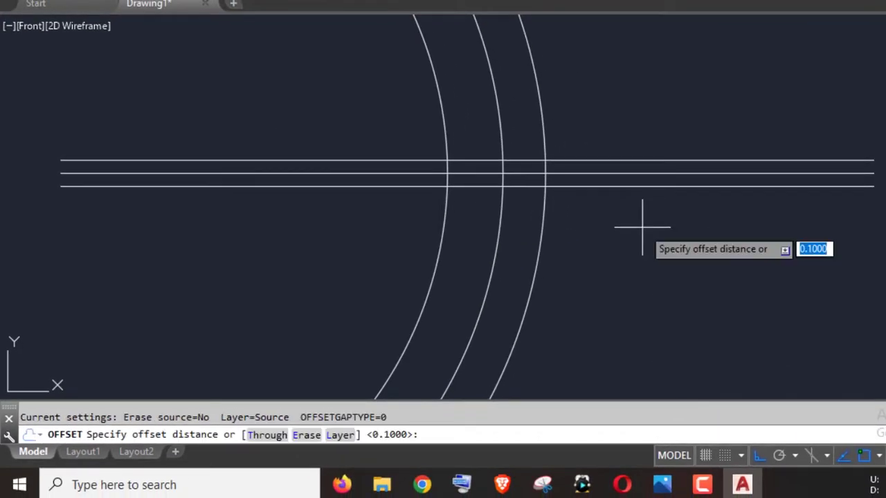
{"action": "type", "text": "0."}
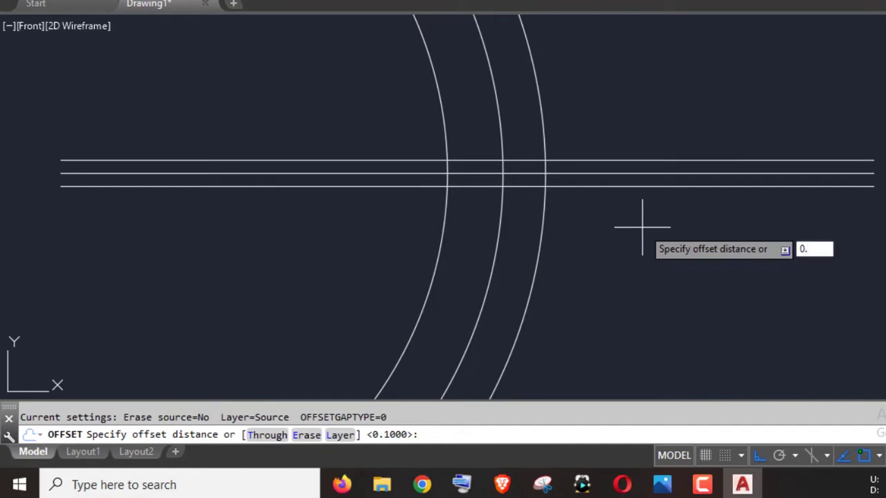
{"action": "type", "text": "26"}
{"action": "key", "text": "Return"}
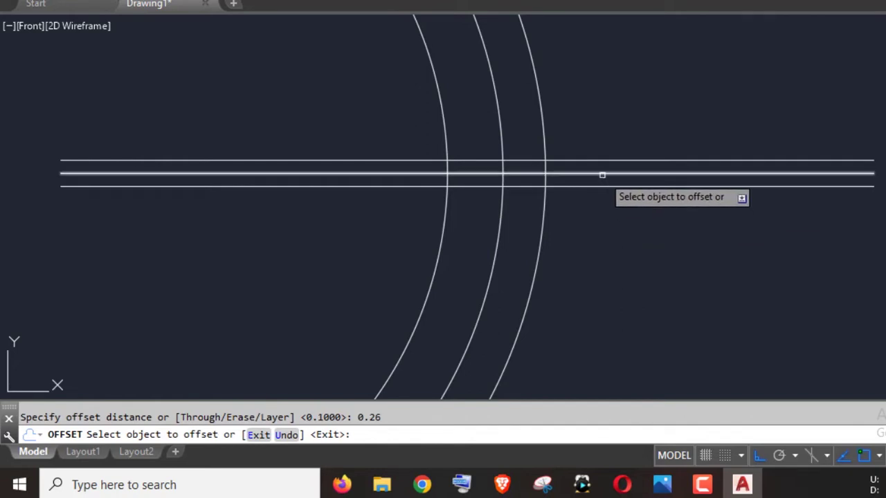
{"action": "left_click", "coordinate": [602, 174]}
{"action": "left_click", "coordinate": [608, 119]}
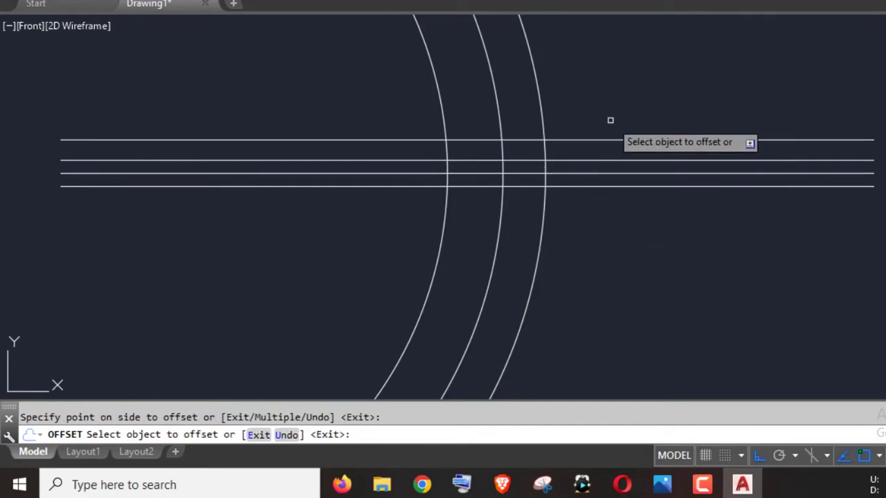
{"action": "left_click", "coordinate": [595, 185]}
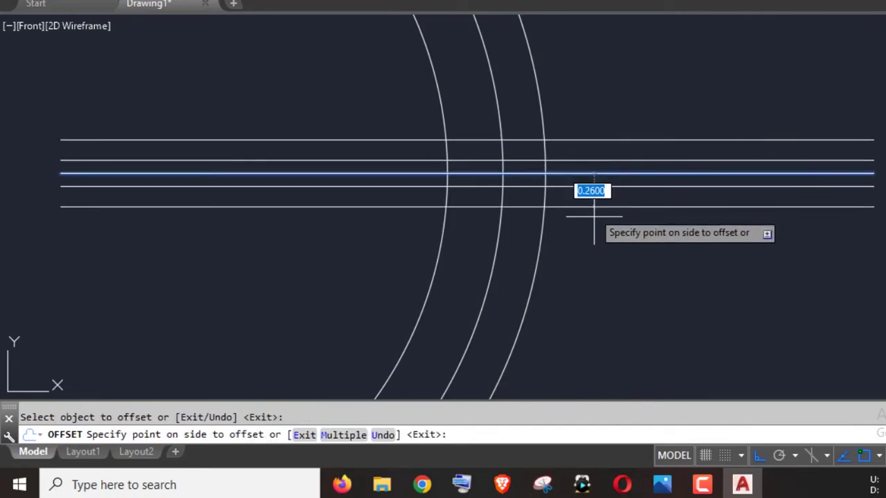
{"action": "left_click", "coordinate": [595, 223]}
{"action": "key", "text": "Escape"}
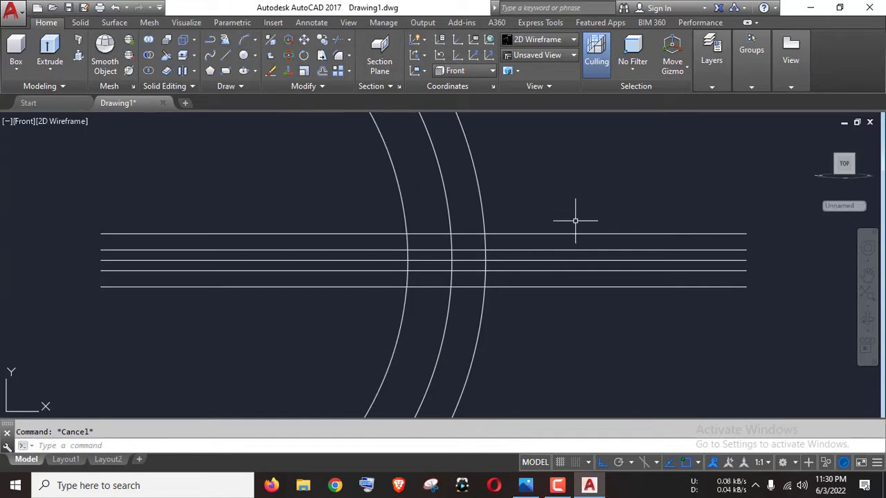
Draw the lower tooth flank as a 3-point arc from the outer circle to the inner circle
{"action": "type", "text": "ARC"}
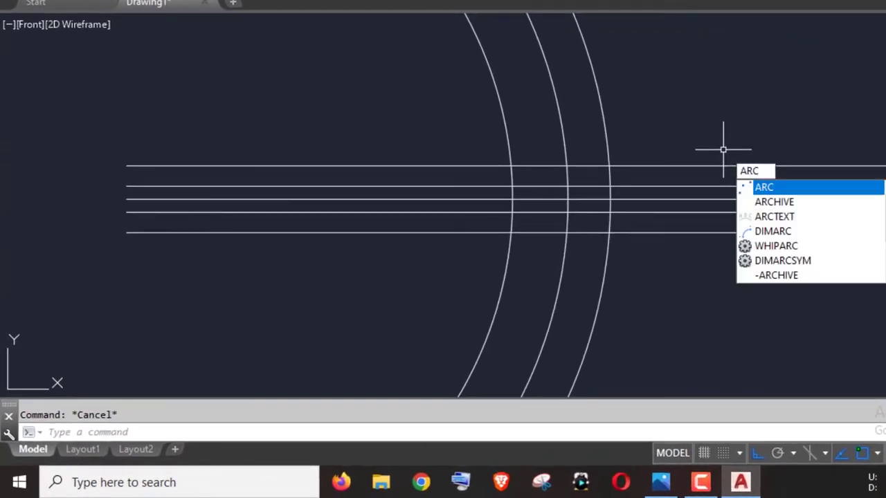
{"action": "key", "text": "Return"}
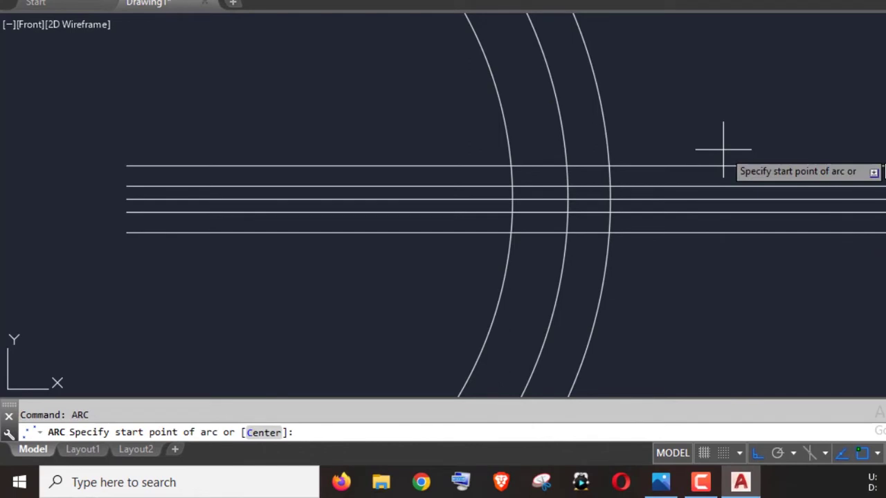
{"action": "key", "text": "Escape"}
{"action": "type", "text": "ARC"}
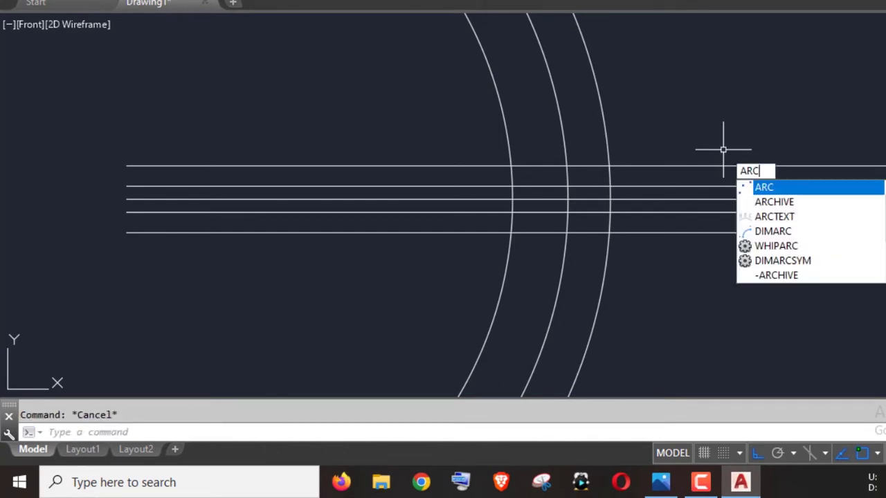
{"action": "key", "text": "Return"}
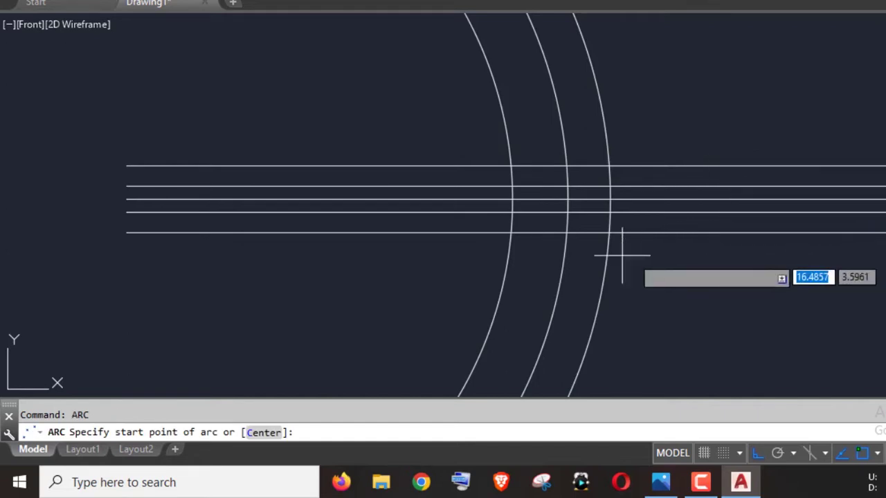
{"action": "left_click", "coordinate": [609, 212]}
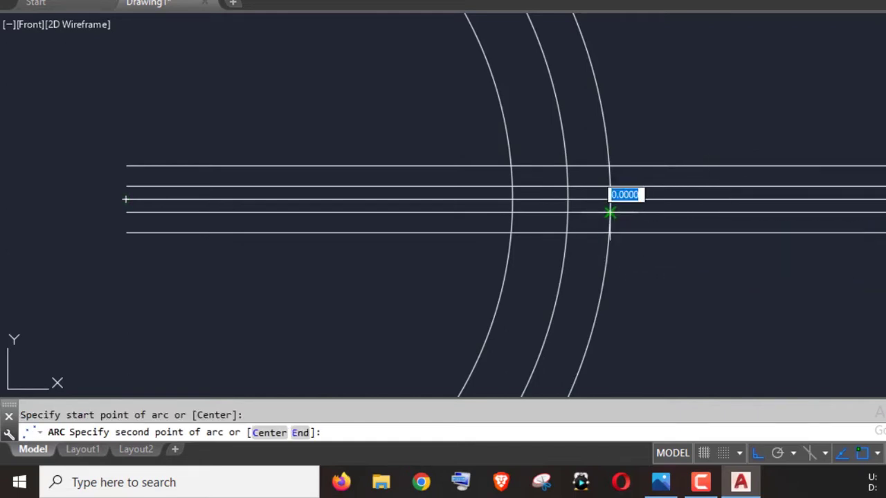
{"action": "left_click", "coordinate": [566, 233]}
{"action": "left_click", "coordinate": [512, 233]}
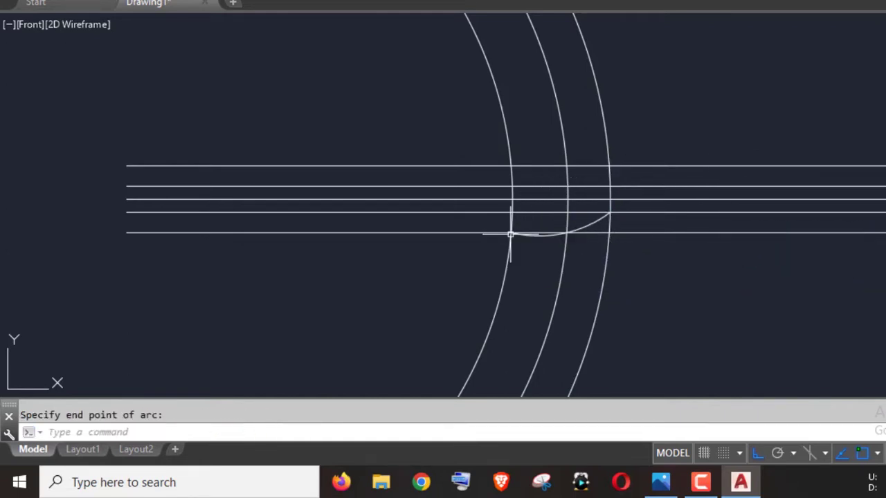
{"action": "key", "text": "Escape"}
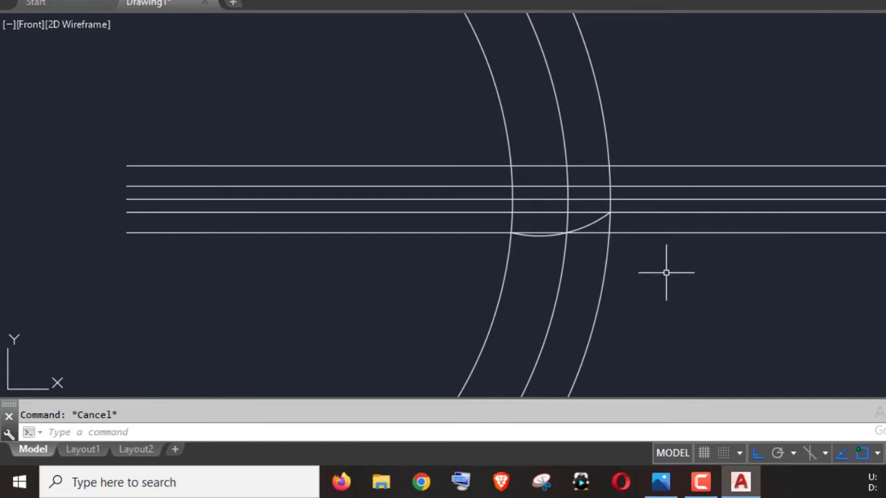
Draw the upper tooth flank as a second 3-point arc between the circles
{"action": "key", "text": "space"}
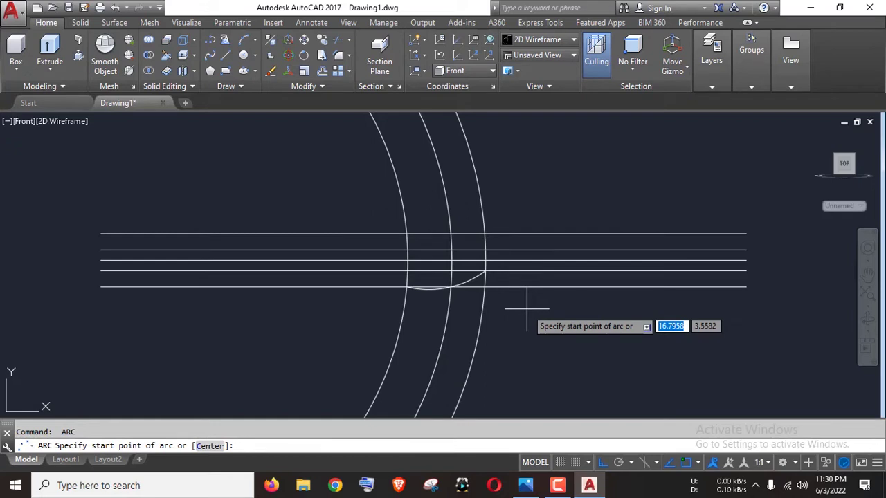
{"action": "left_click", "coordinate": [485, 250]}
{"action": "left_click", "coordinate": [451, 234]}
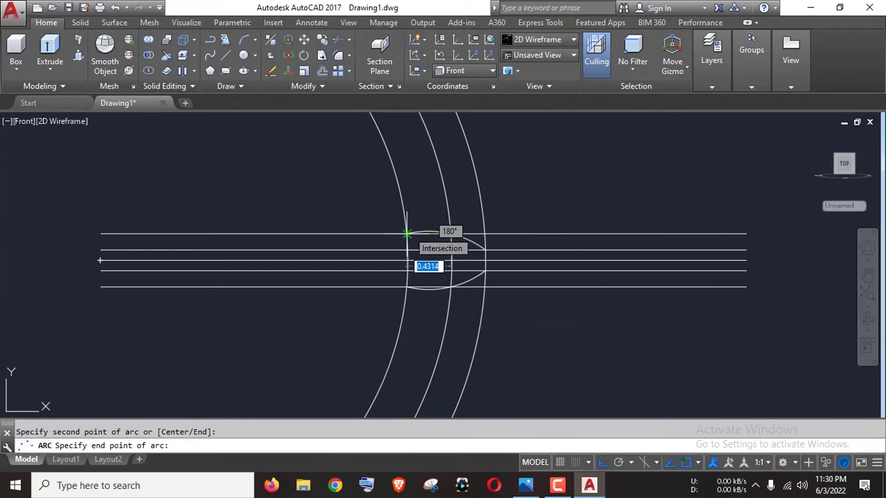
{"action": "left_click", "coordinate": [408, 233]}
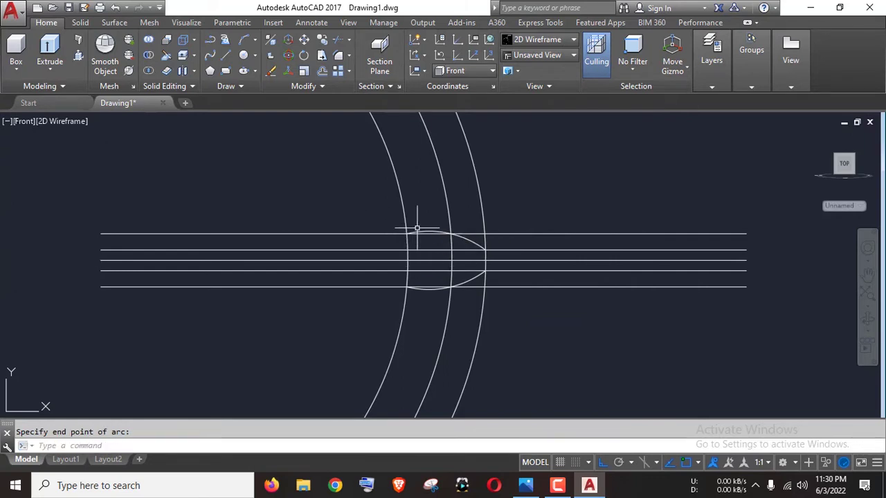
{"action": "scroll", "coordinate": [459, 270], "scroll_direction": "up", "scroll_amount": 2}
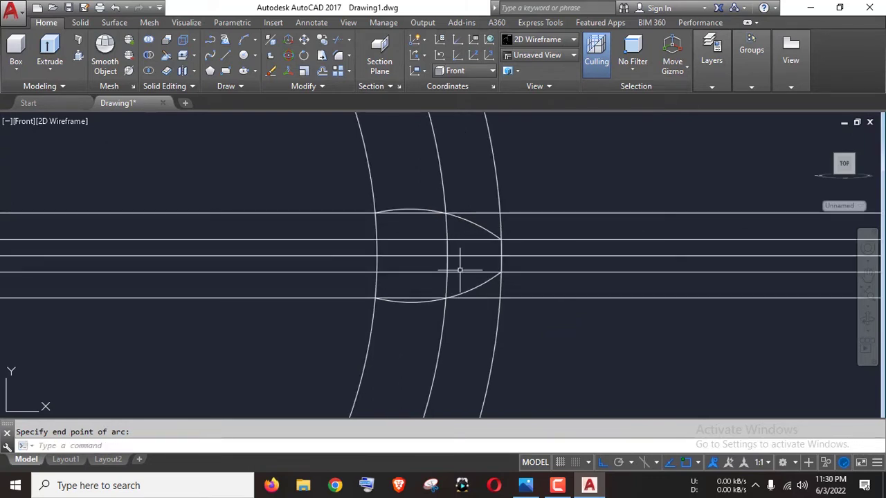
{"action": "scroll", "coordinate": [460, 270], "scroll_direction": "down", "scroll_amount": 2}
Delete the five horizontal helper lines and trim the outer circle and inner arc at the tooth
{"action": "left_click", "coordinate": [691, 335]}
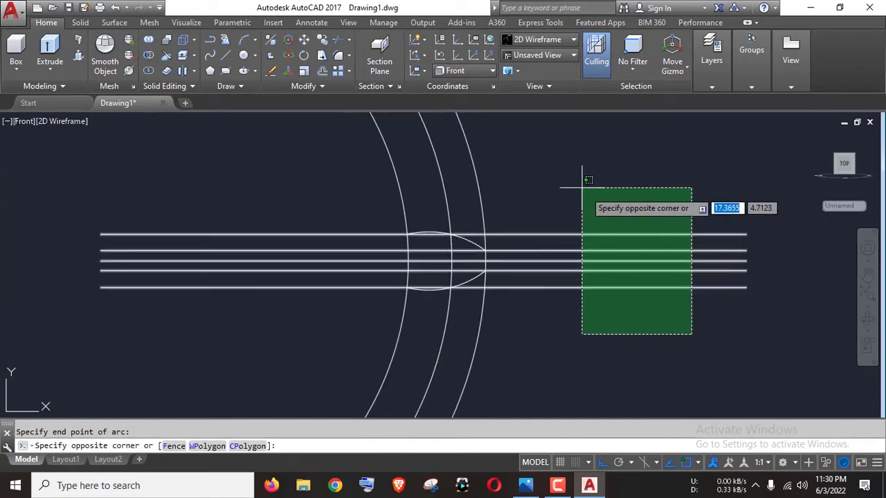
{"action": "left_click", "coordinate": [582, 187]}
{"action": "key", "text": "Delete"}
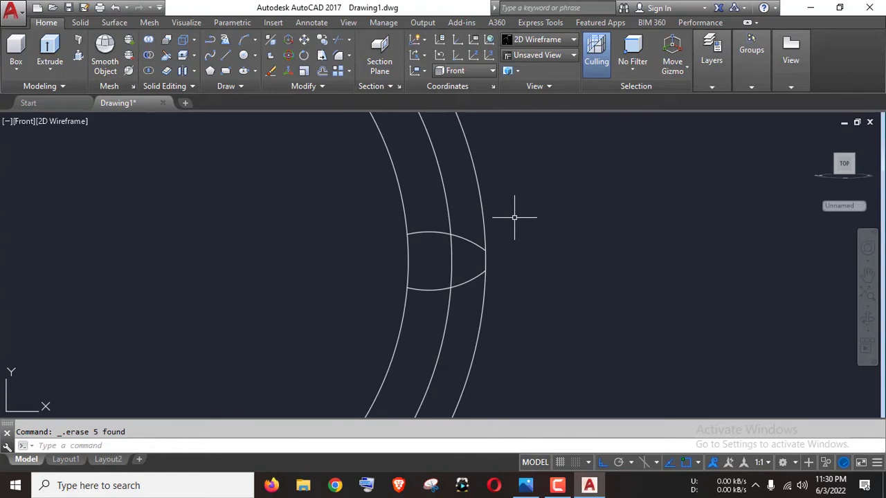
{"action": "type", "text": "tr"}
{"action": "key", "text": "Return"}
{"action": "key", "text": "Return"}
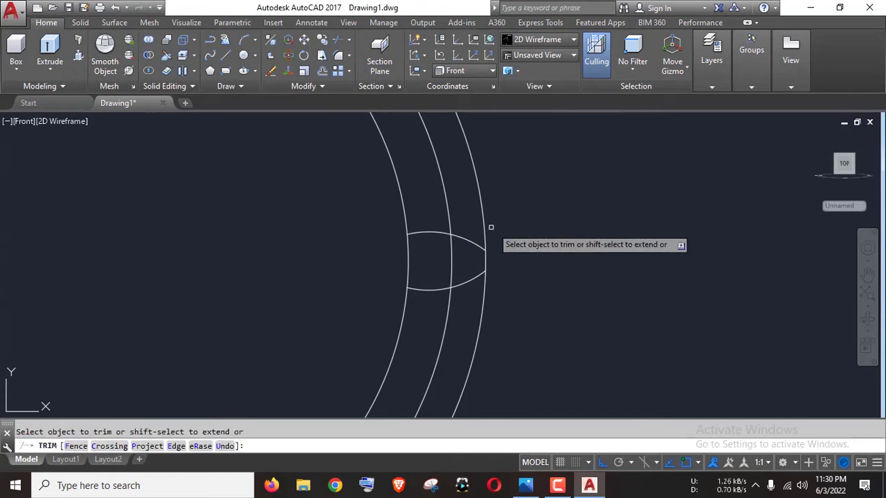
{"action": "left_click", "coordinate": [484, 229]}
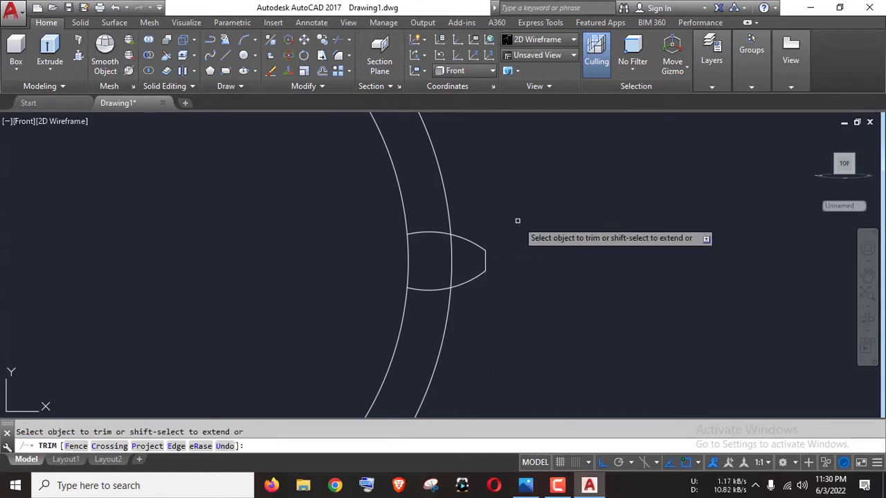
{"action": "left_click", "coordinate": [406, 260]}
{"action": "key", "text": "Escape"}
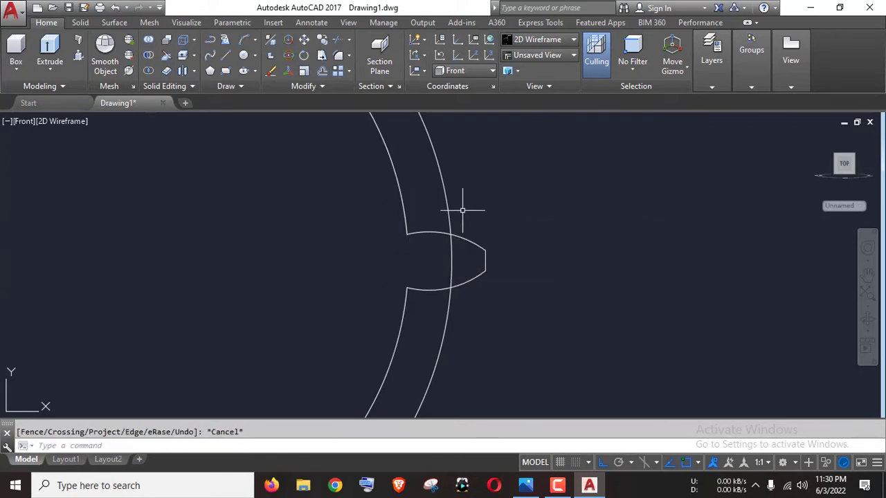
Erase the leftover arc and reframe the view on the circle and tooth
{"action": "left_click", "coordinate": [462, 209]}
{"action": "left_click", "coordinate": [439, 207]}
{"action": "key", "text": "Delete"}
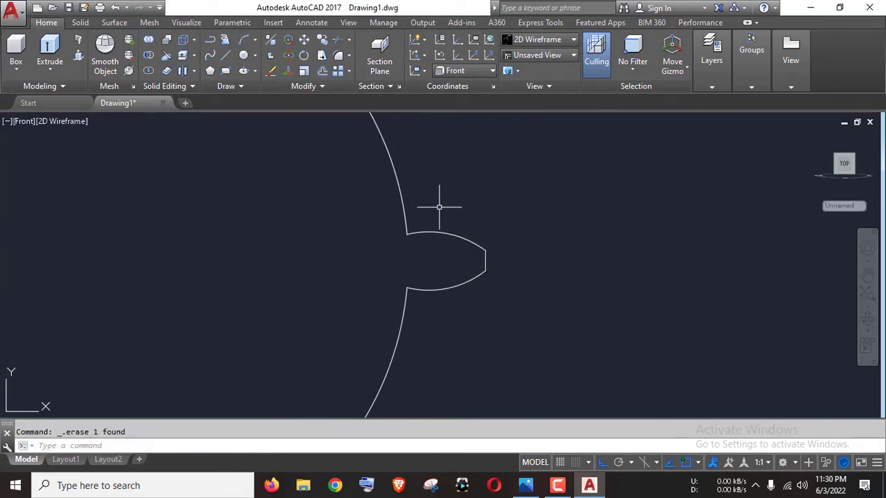
{"action": "scroll", "coordinate": [437, 192], "scroll_direction": "down", "scroll_amount": 2}
{"action": "scroll", "coordinate": [511, 272], "scroll_direction": "up", "scroll_amount": 2}
{"action": "scroll", "coordinate": [575, 245], "scroll_direction": "down", "scroll_amount": 2}
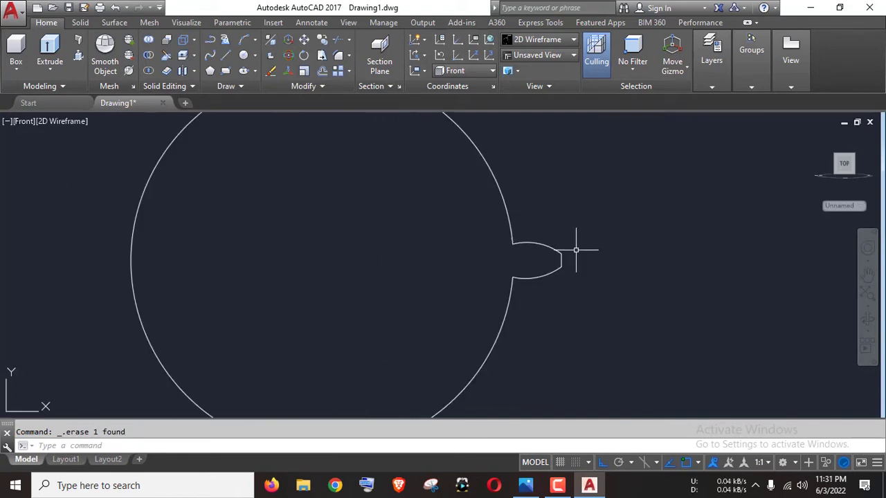
{"action": "middle_click_drag", "start_coordinate": [599, 245], "coordinate": [585, 242]}
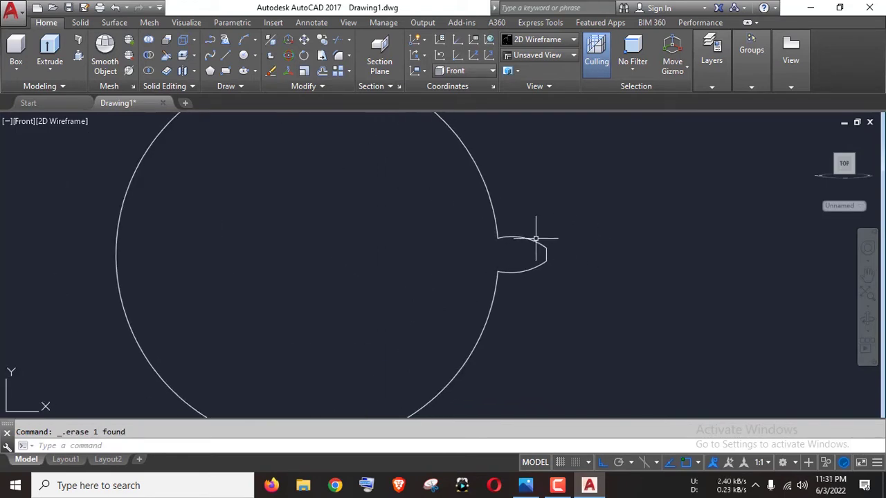
{"action": "scroll", "coordinate": [524, 250], "scroll_direction": "up", "scroll_amount": 2}
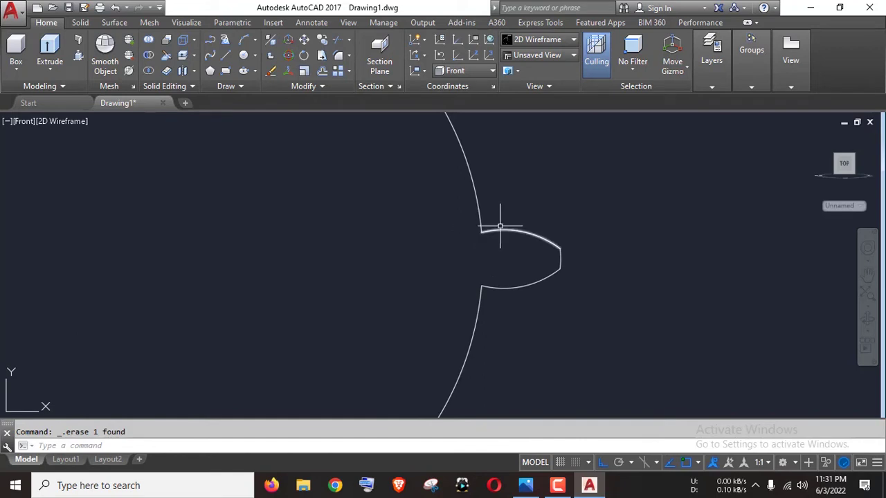
Fillet the upper and lower tooth arcs against the circle rim with radius 0.12
{"action": "type", "text": "f"}
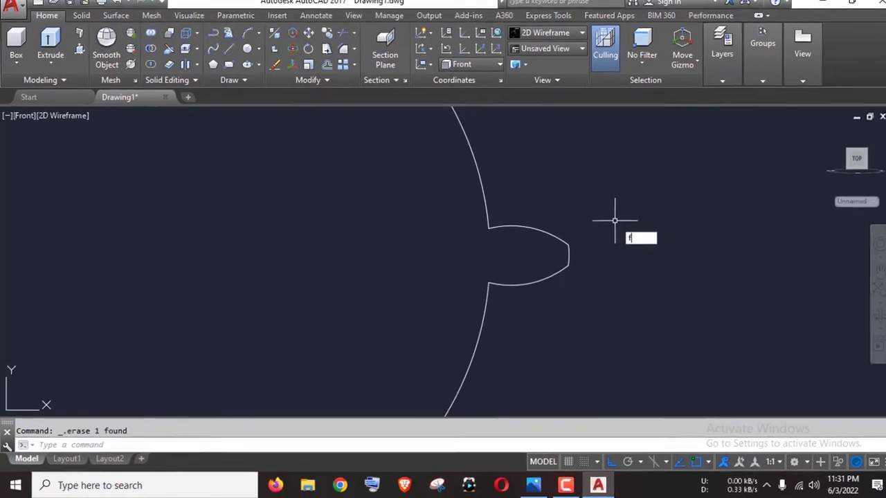
{"action": "key", "text": "Return"}
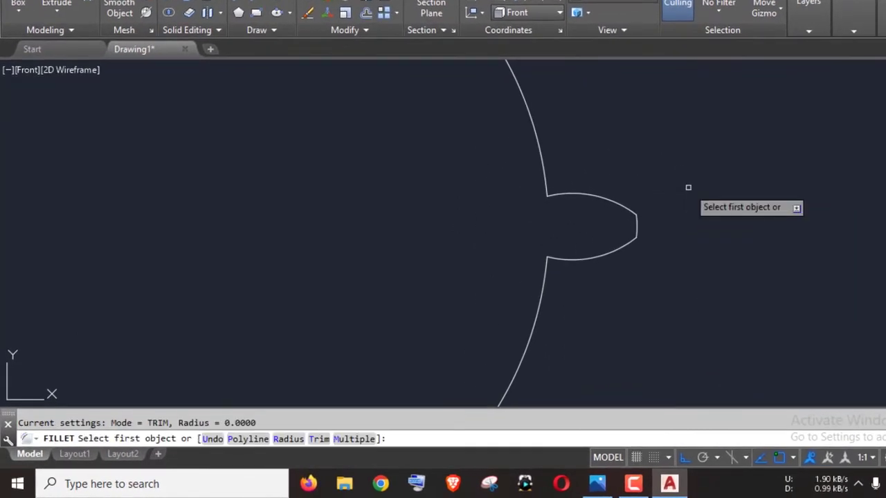
{"action": "type", "text": "r"}
{"action": "key", "text": "Return"}
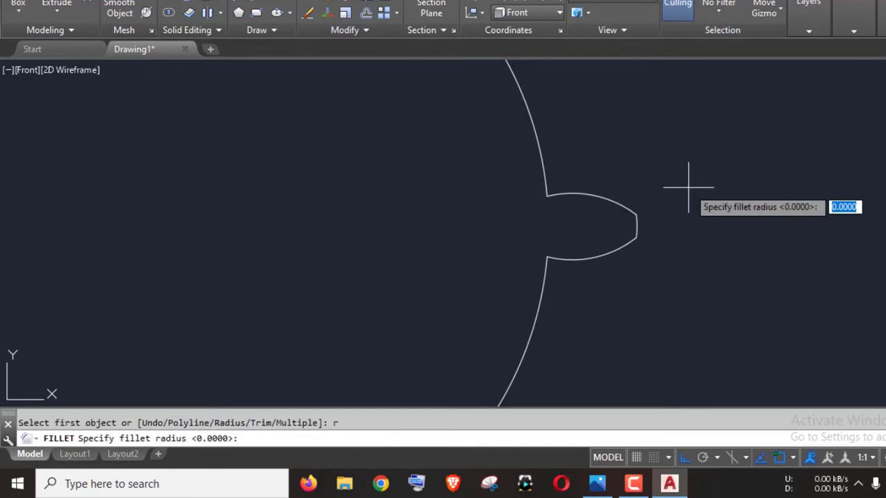
{"action": "type", "text": "0.12"}
{"action": "key", "text": "Return"}
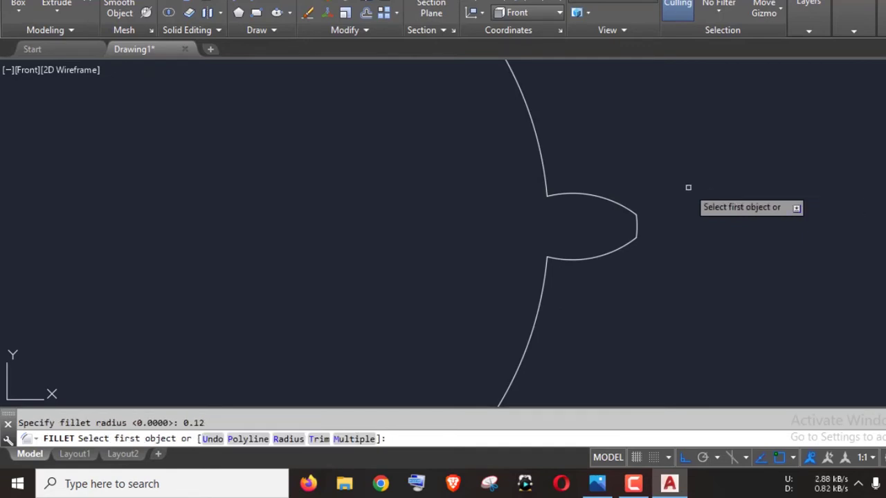
{"action": "left_click", "coordinate": [563, 195]}
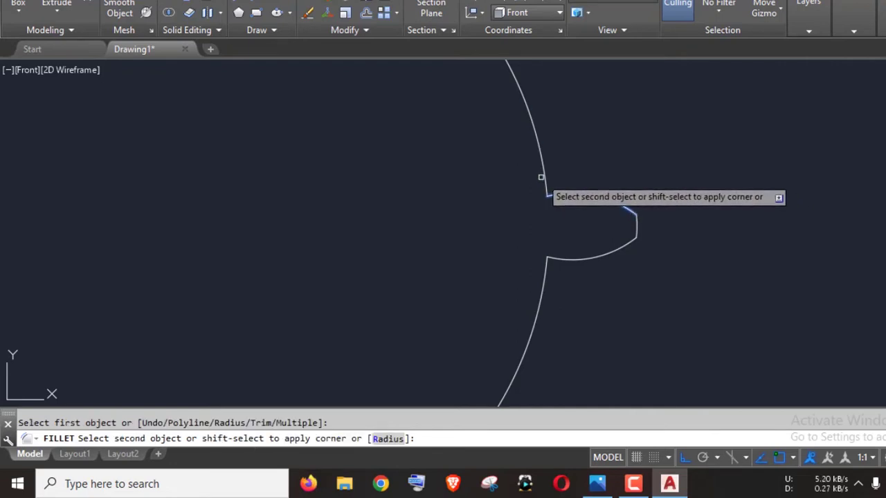
{"action": "left_click", "coordinate": [547, 191]}
{"action": "key", "text": "Return"}
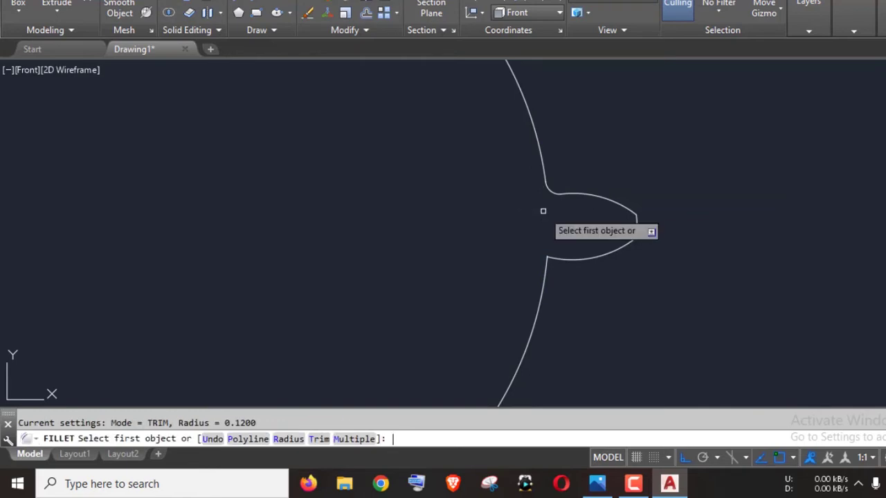
{"action": "left_click", "coordinate": [557, 257]}
{"action": "left_click", "coordinate": [547, 264]}
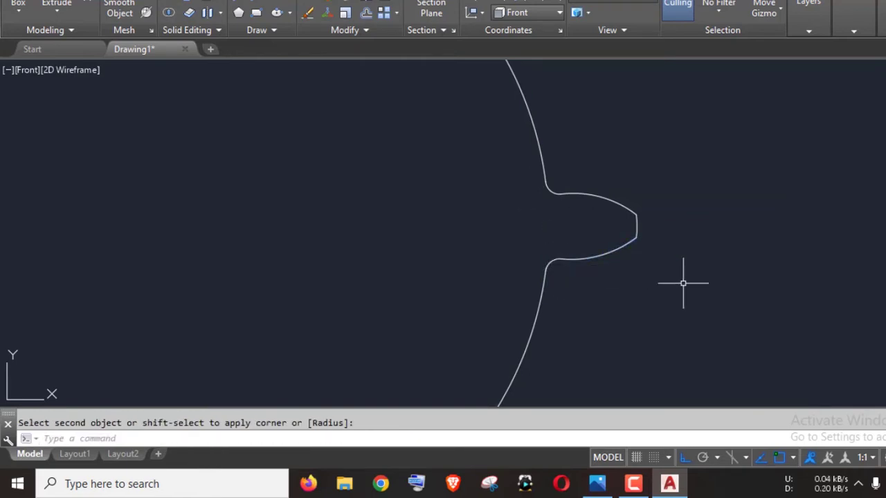
{"action": "key", "text": "Escape"}
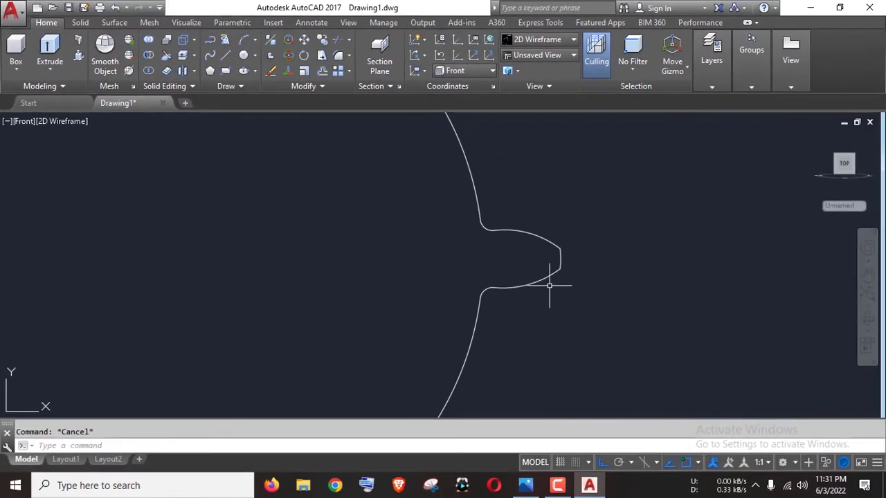
Join the circle rim, tooth arcs and fillets into one polyline, then zoom out
{"action": "left_click", "coordinate": [612, 321]}
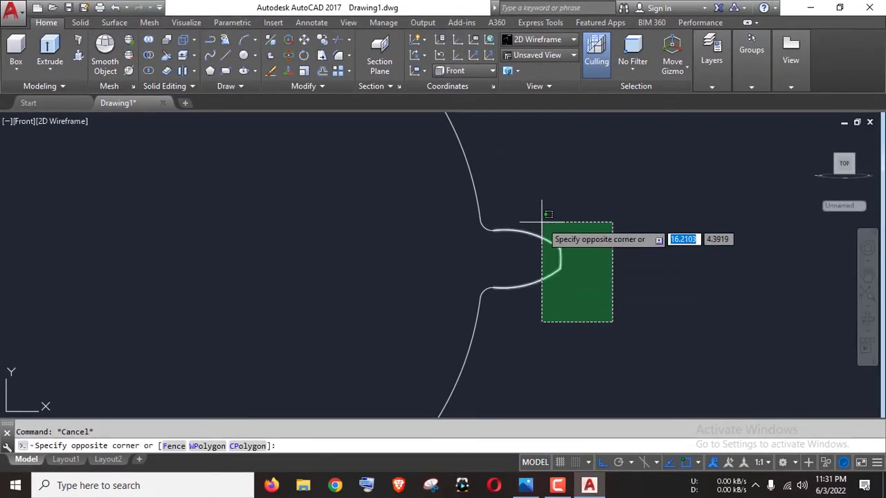
{"action": "left_click", "coordinate": [493, 193]}
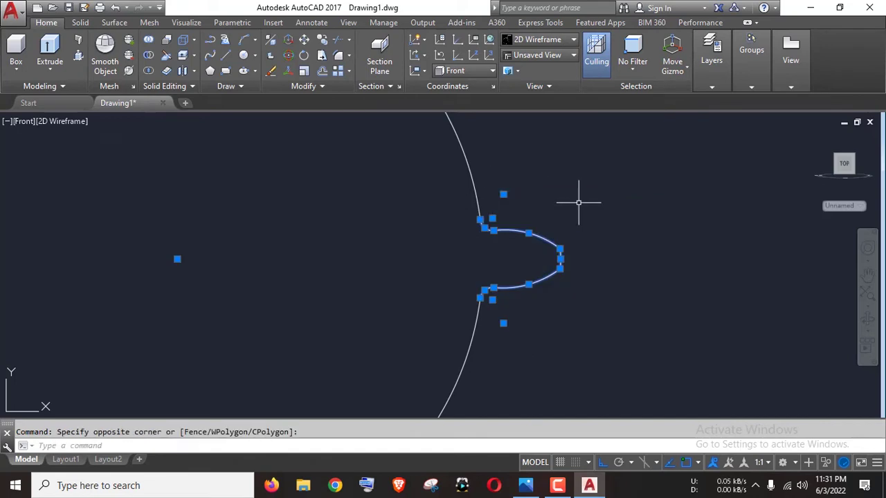
{"action": "type", "text": "j"}
{"action": "key", "text": "Return"}
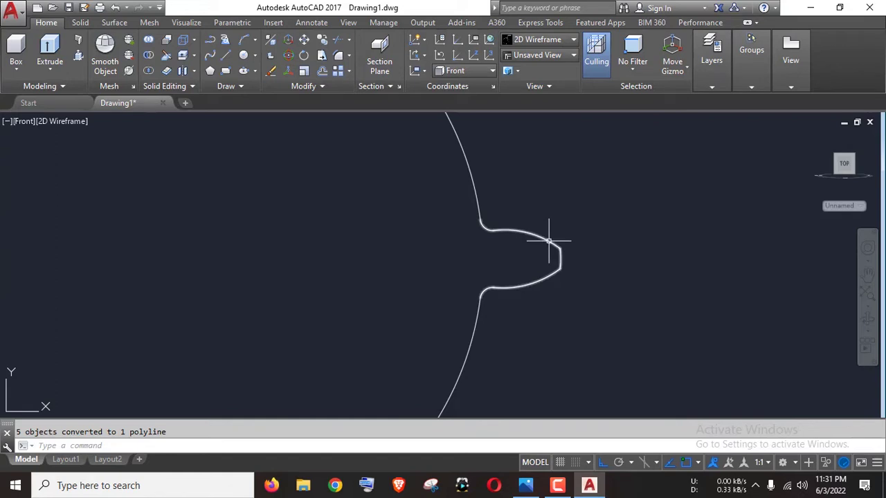
{"action": "scroll", "coordinate": [607, 232], "scroll_direction": "down", "scroll_amount": 2}
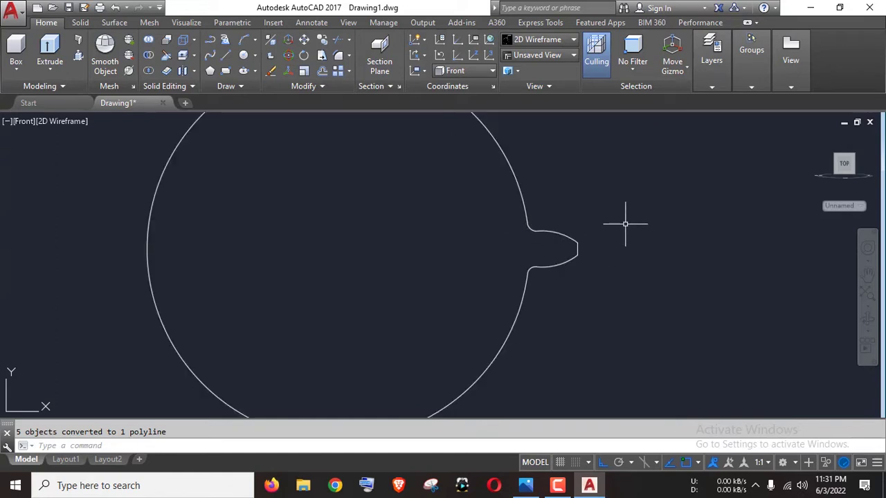
{"action": "scroll", "coordinate": [615, 260], "scroll_direction": "down", "scroll_amount": 1}
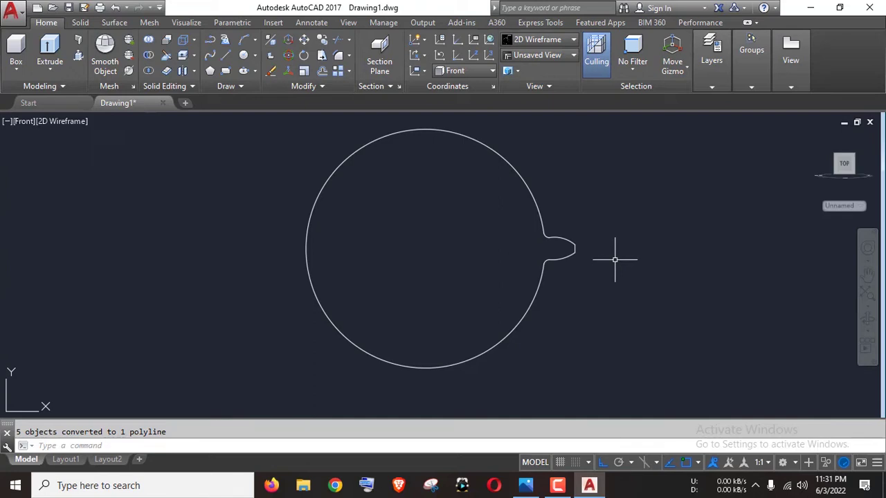
Polar-array the tooth profile 20 times, 18° apart, about the circle's centre
{"action": "type", "text": "ar"}
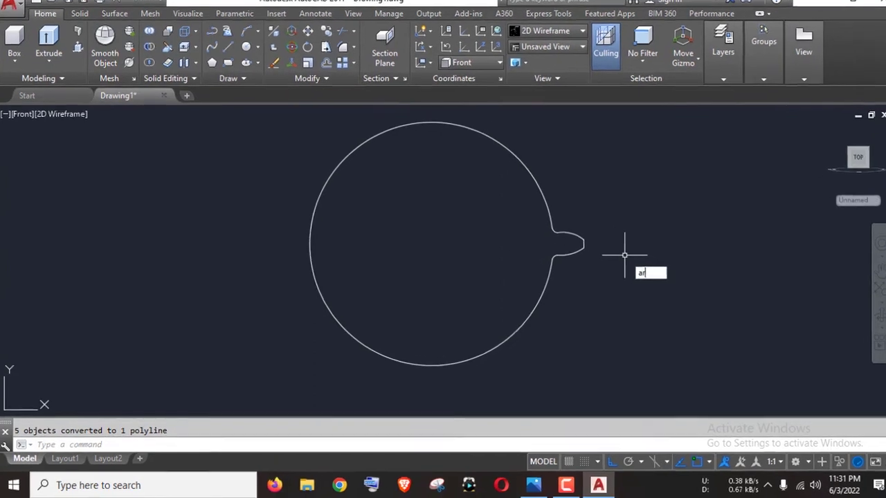
{"action": "key", "text": "Return"}
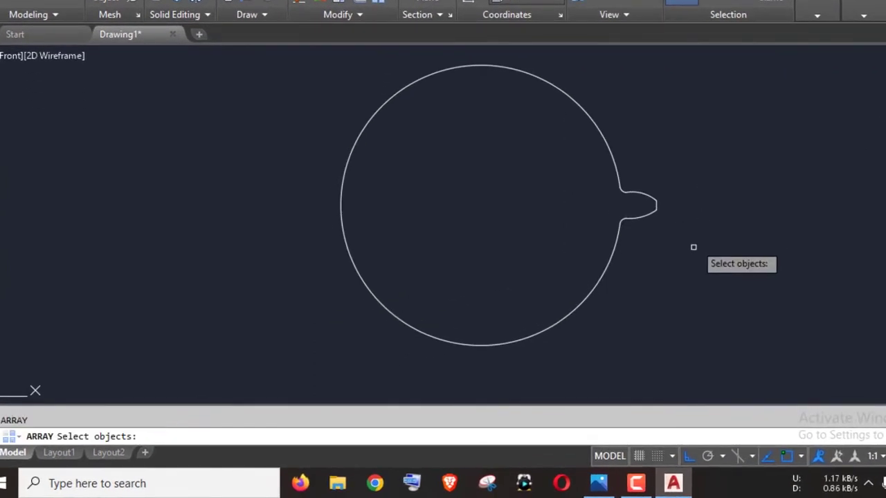
{"action": "left_click", "coordinate": [693, 249]}
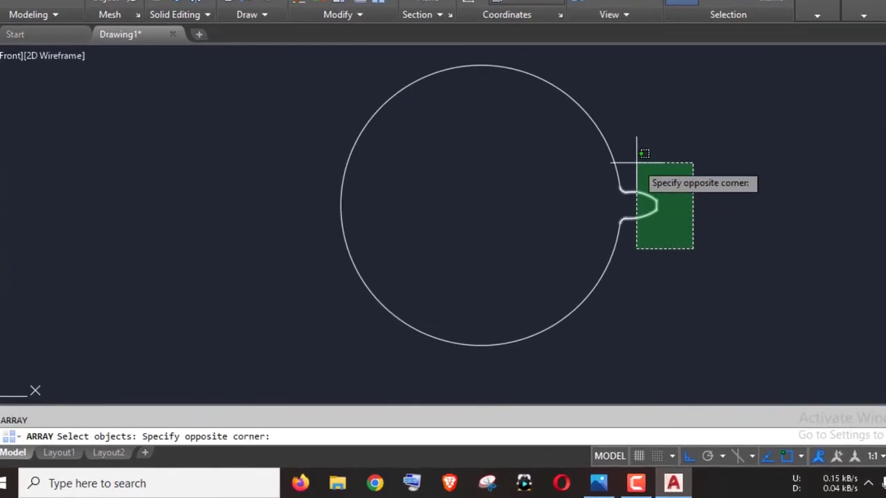
{"action": "left_click", "coordinate": [637, 163]}
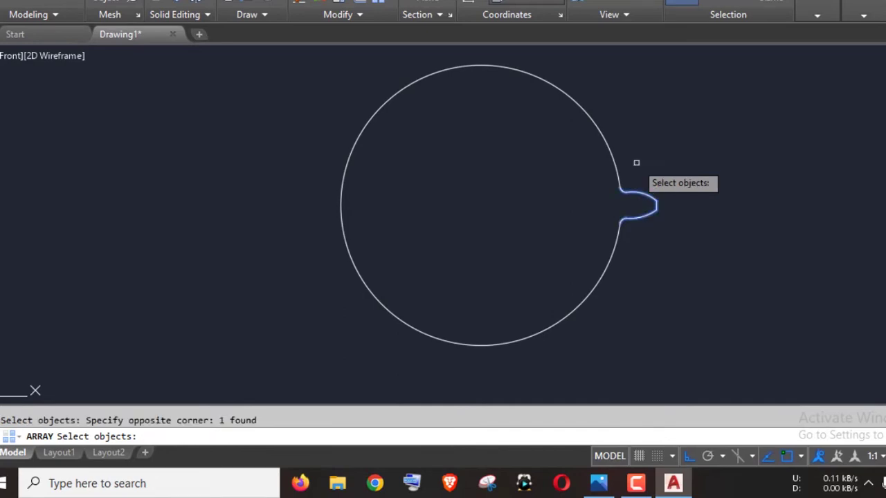
{"action": "key", "text": "Return"}
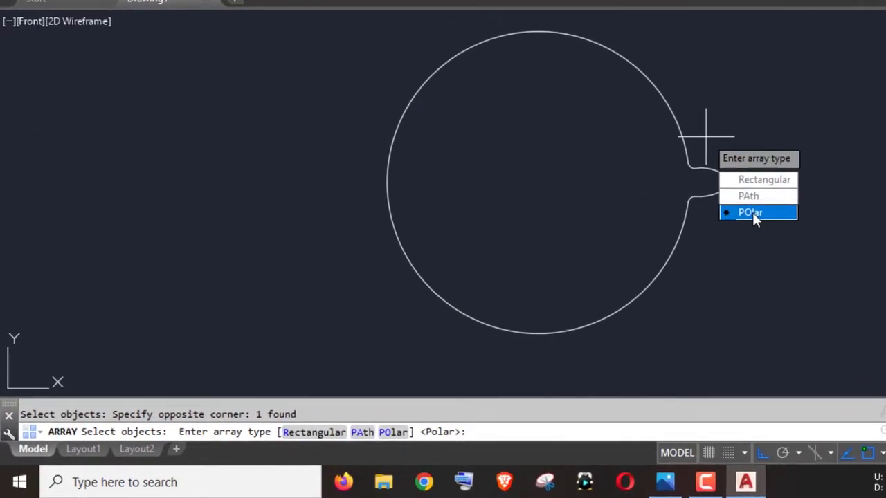
{"action": "left_click", "coordinate": [752, 212]}
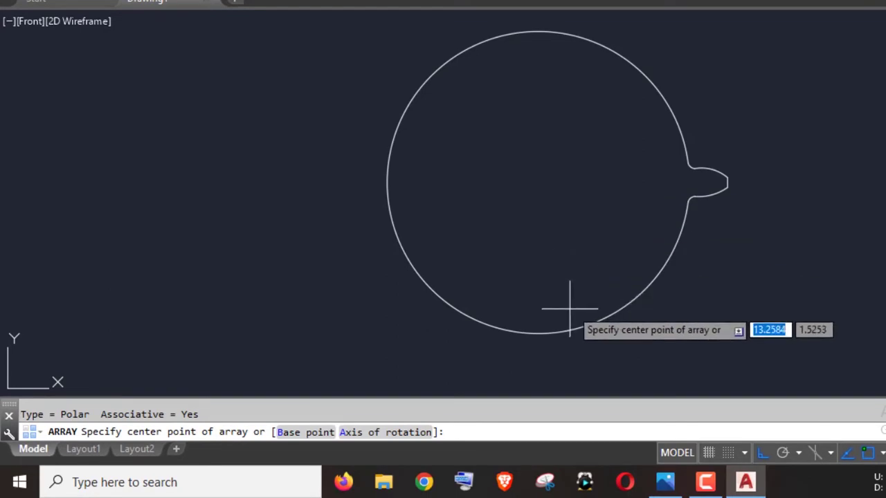
{"action": "left_click", "coordinate": [545, 183]}
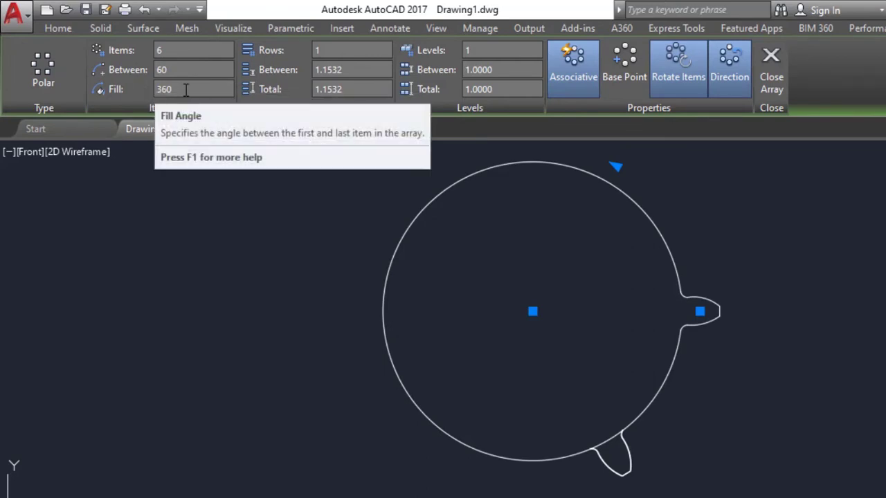
{"action": "mouse_move", "coordinate": [188, 50]}
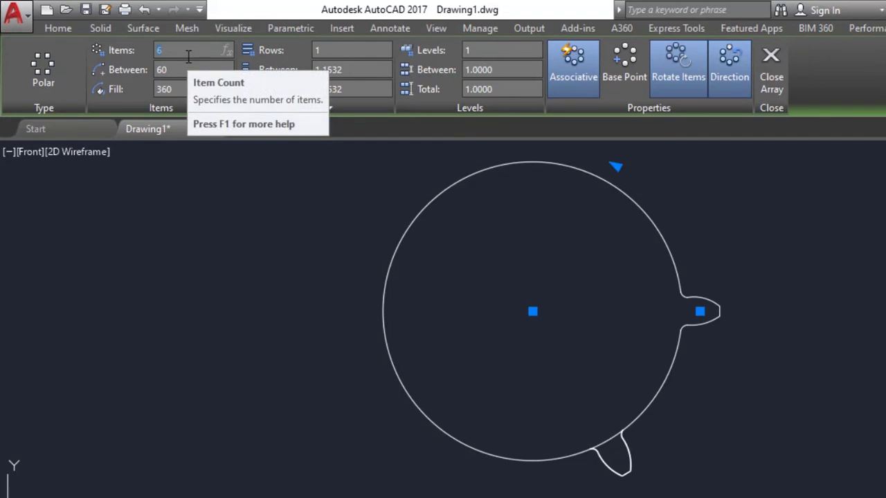
{"action": "key", "text": "Return"}
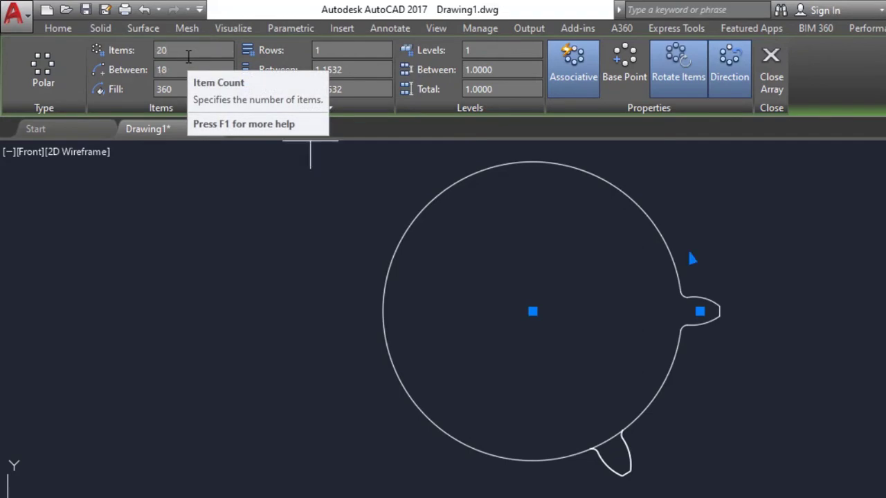
{"action": "left_click", "coordinate": [771, 66]}
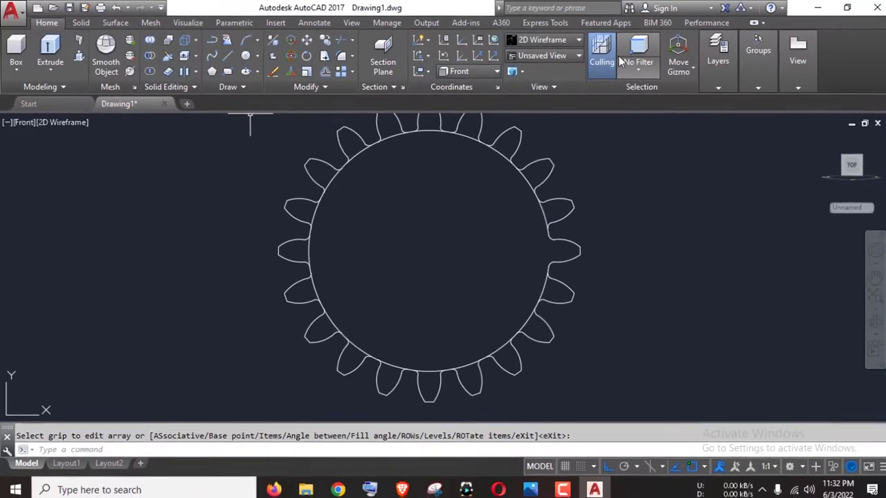
Trim the leftover circle arcs at the tooth bases, then zoom and pan to frame the gear
{"action": "scroll", "coordinate": [411, 231], "scroll_direction": "down", "scroll_amount": 2}
{"action": "scroll", "coordinate": [419, 225], "scroll_direction": "up", "scroll_amount": 2}
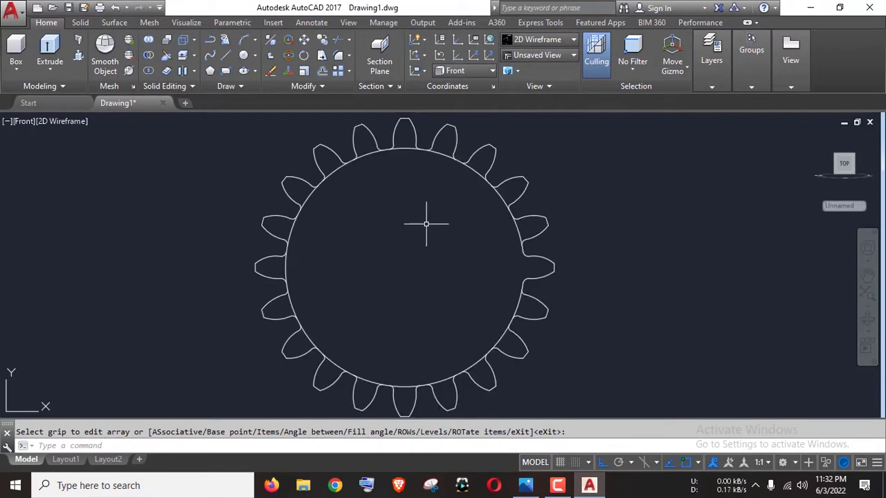
{"action": "type", "text": "tr"}
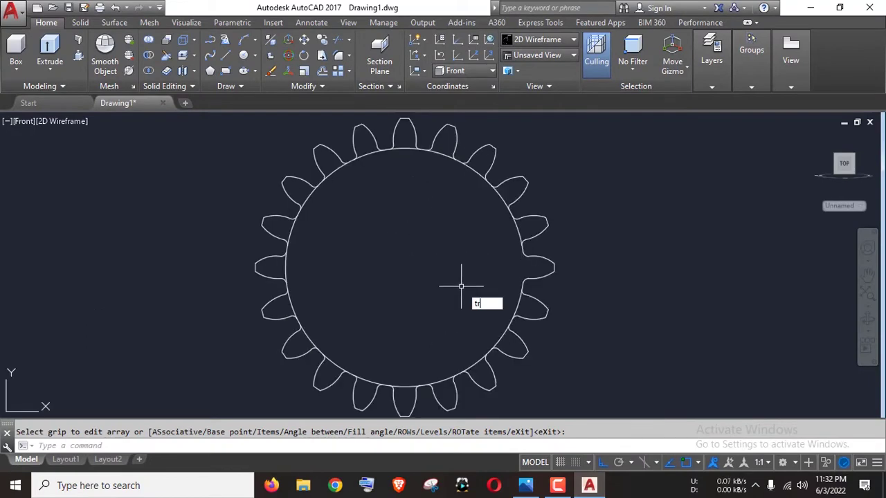
{"action": "key", "text": "Return"}
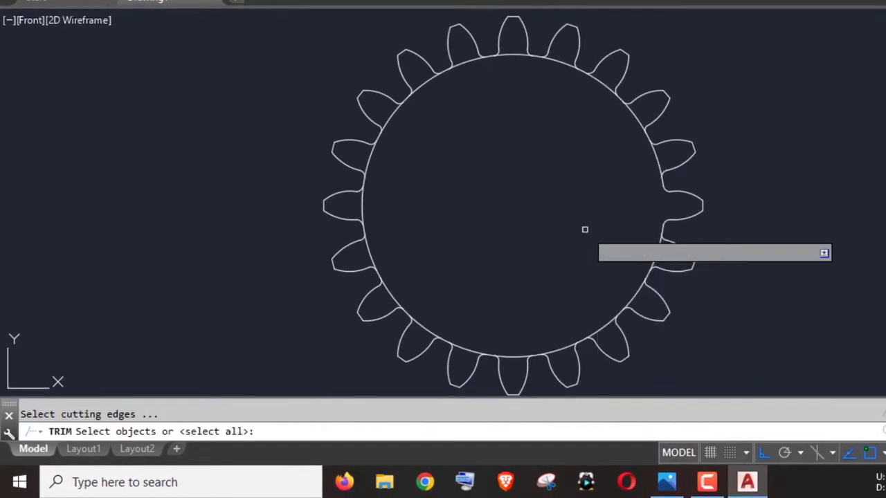
{"action": "key", "text": "Return"}
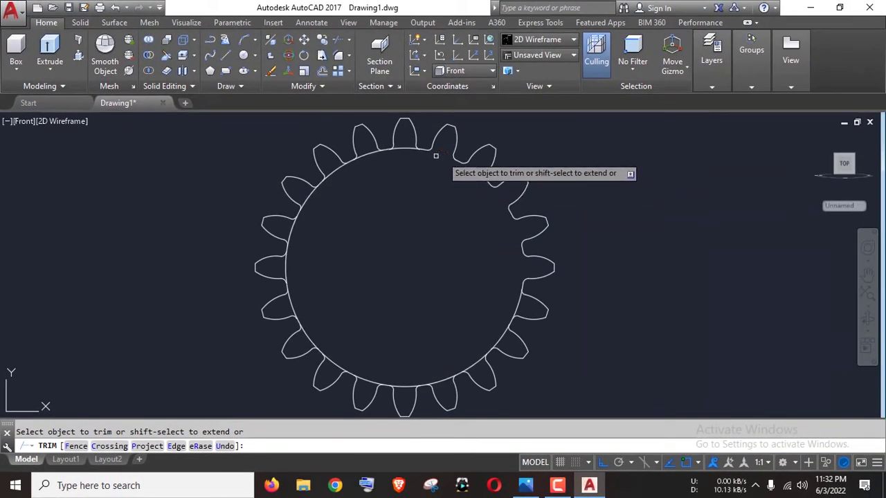
{"action": "scroll", "coordinate": [638, 234], "scroll_direction": "down", "scroll_amount": 2}
{"action": "right_click", "coordinate": [639, 219]}
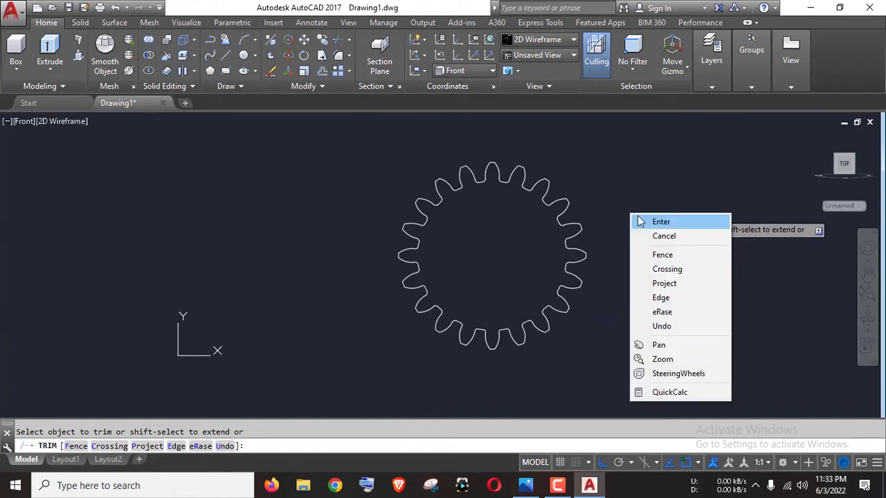
{"action": "left_click", "coordinate": [639, 222]}
{"action": "middle_click", "coordinate": [504, 222]}
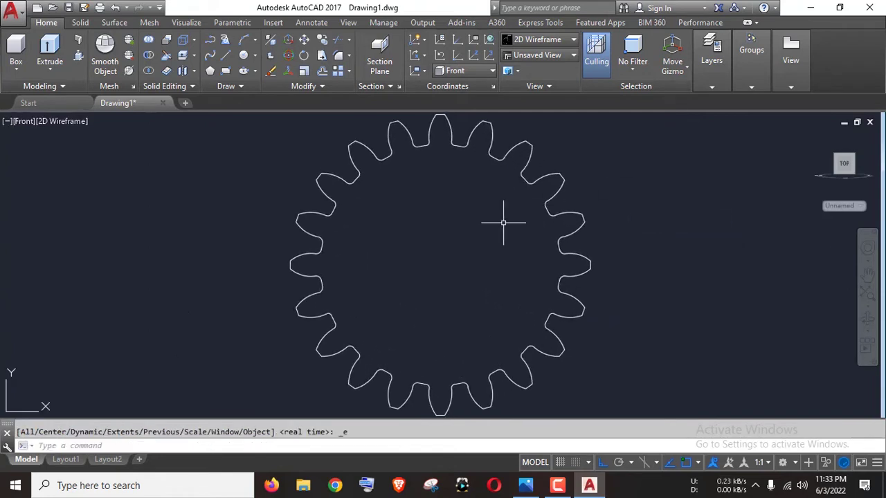
{"action": "scroll", "coordinate": [503, 222], "scroll_direction": "down", "scroll_amount": 2}
{"action": "middle_click_drag", "start_coordinate": [496, 225], "coordinate": [477, 242]}
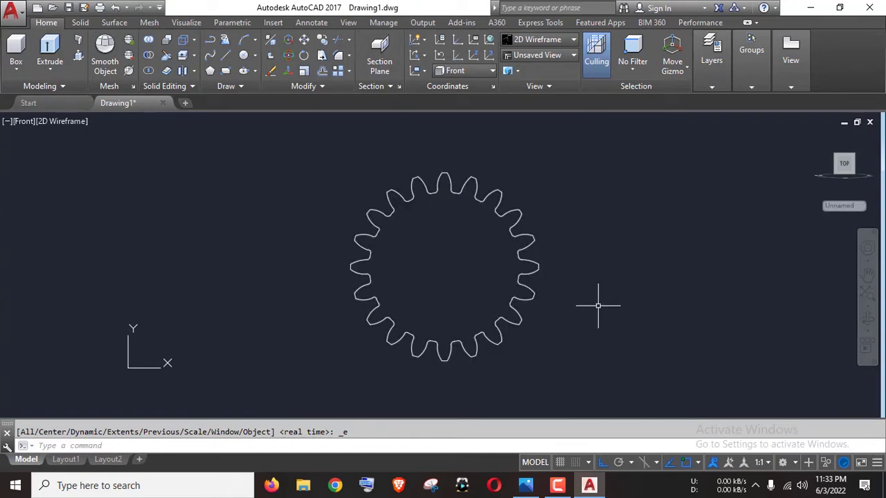
Create a boundary polyline by picking a point inside the 20-tooth gear outline
{"action": "type", "text": "b"}
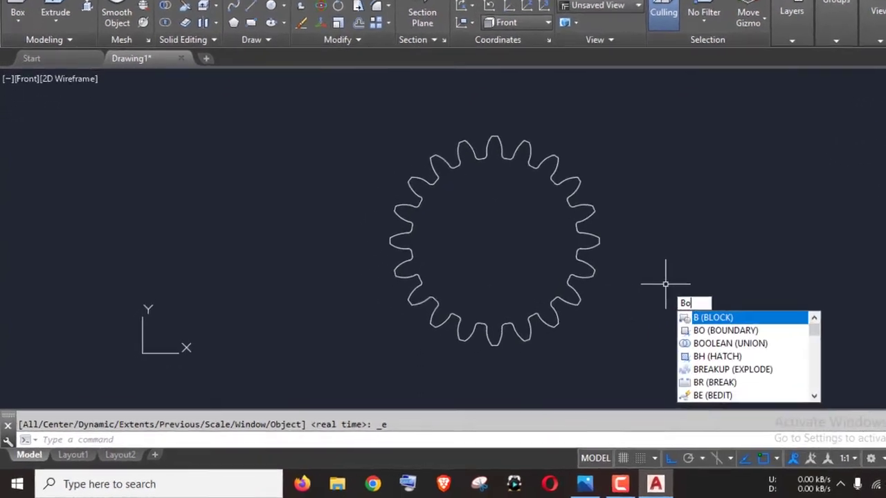
{"action": "type", "text": "o"}
{"action": "key", "text": "Return"}
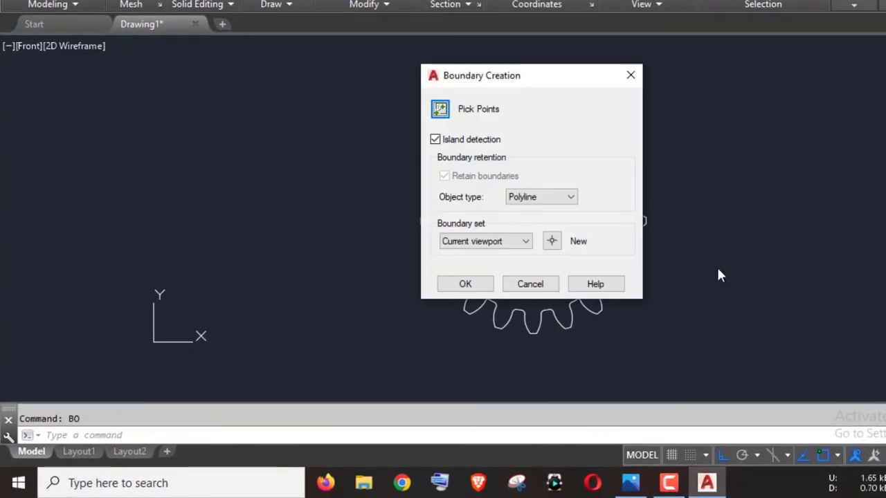
{"action": "left_click", "coordinate": [440, 111]}
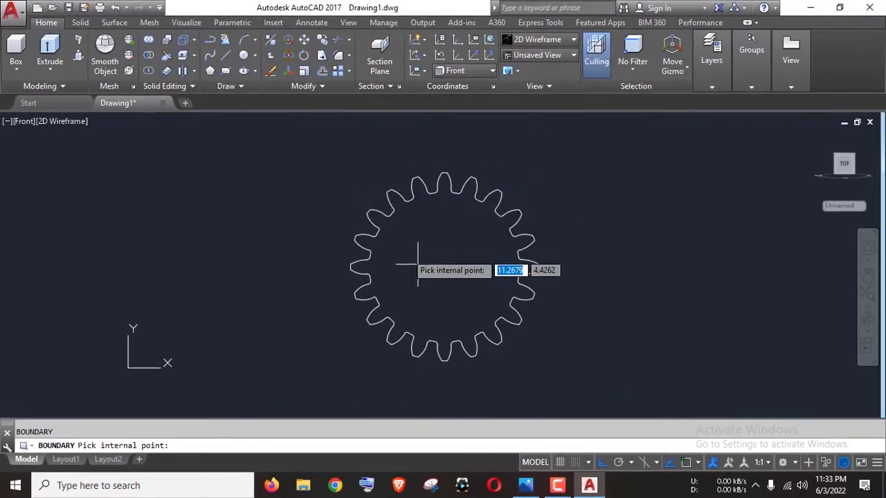
{"action": "left_click", "coordinate": [445, 278]}
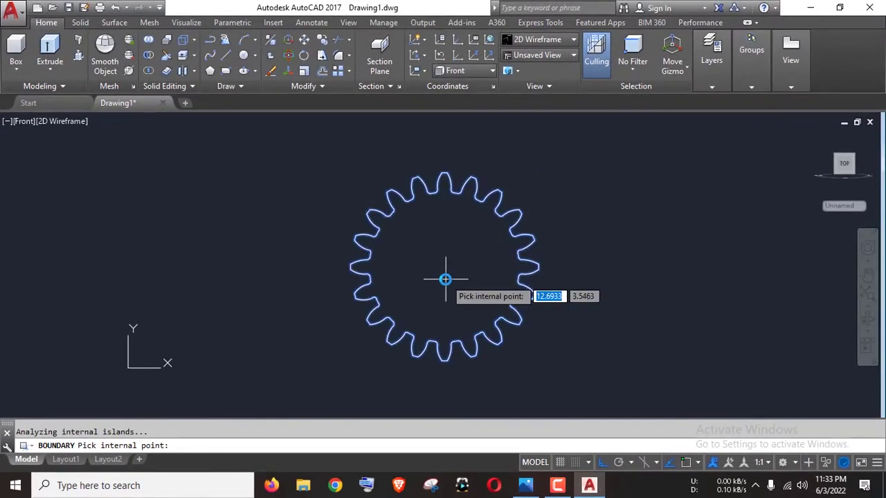
{"action": "key", "text": "Return"}
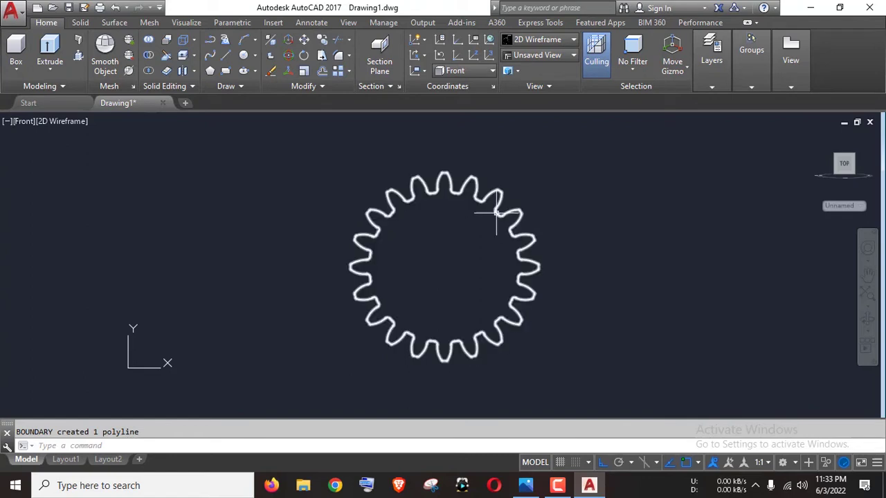
{"action": "middle_click_drag", "start_coordinate": [583, 210], "coordinate": [471, 226]}
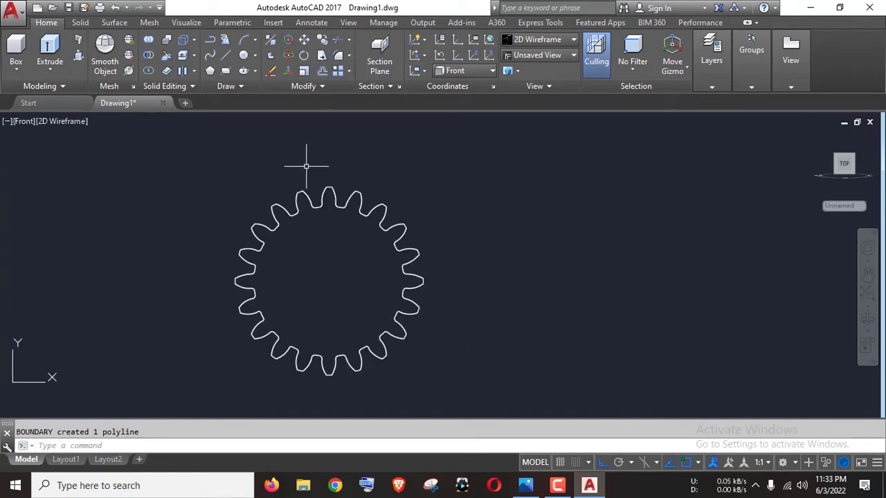
Draw a radius 2 hub circle at the gear's centre
{"action": "left_click", "coordinate": [247, 72]}
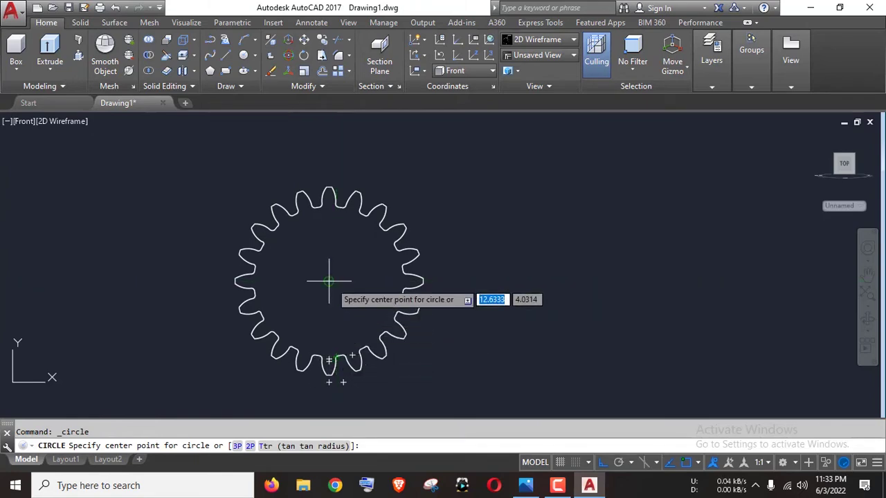
{"action": "left_click", "coordinate": [329, 282]}
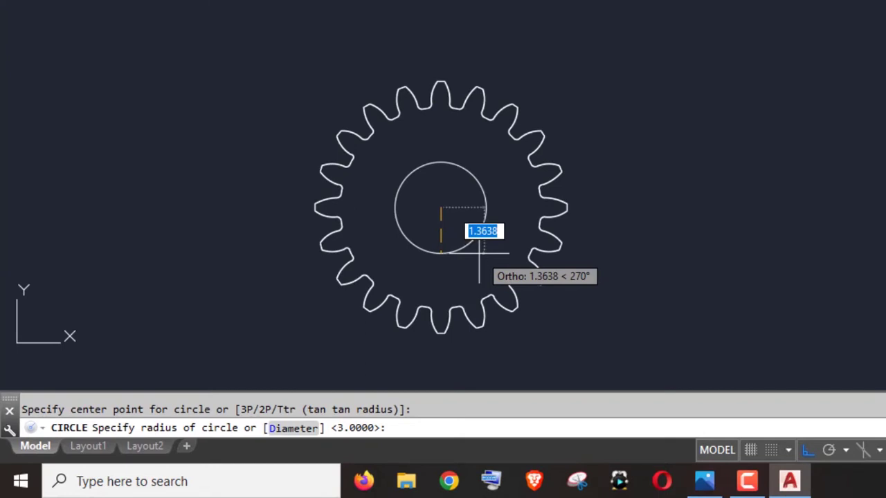
{"action": "type", "text": "2"}
{"action": "key", "text": "Return"}
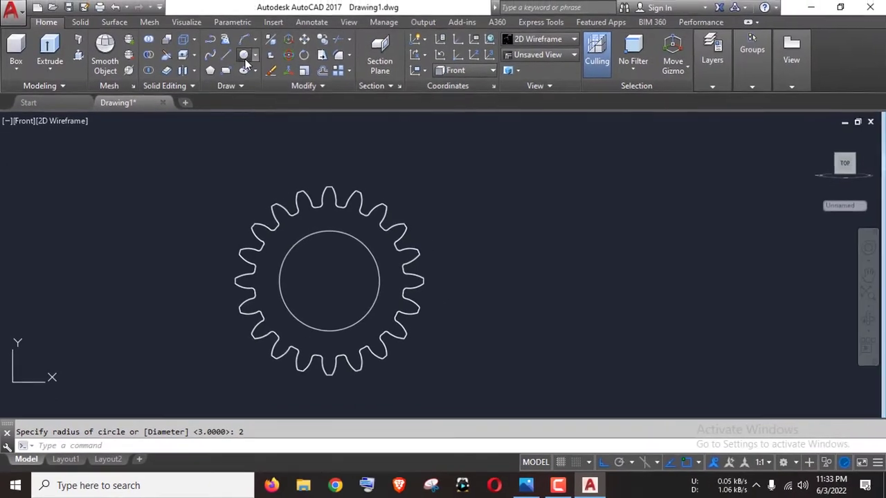
Draw a concentric radius 0.5 bore circle at the gear's centre
{"action": "left_click", "coordinate": [257, 0]}
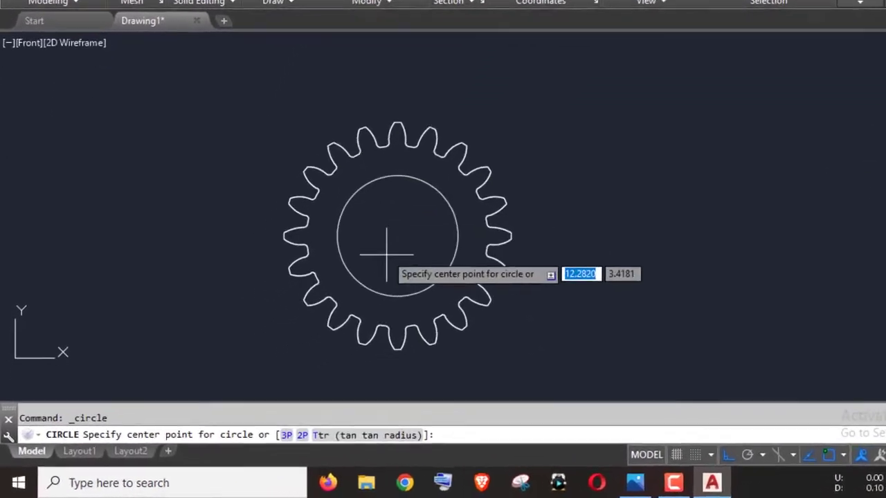
{"action": "left_click", "coordinate": [449, 201]}
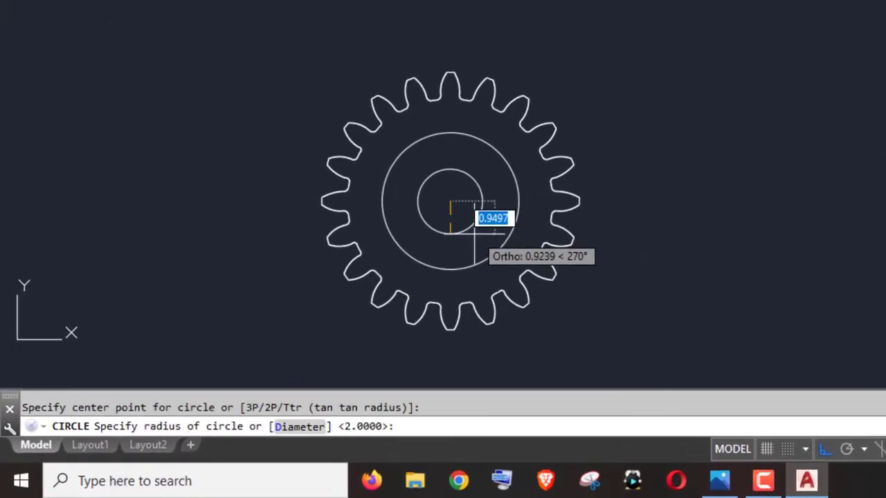
{"action": "type", "text": "0."}
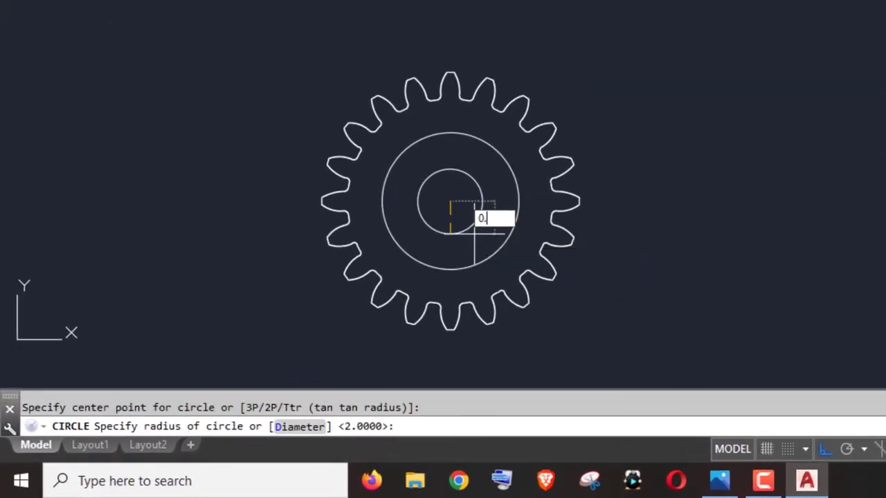
{"action": "type", "text": "5"}
{"action": "key", "text": "Return"}
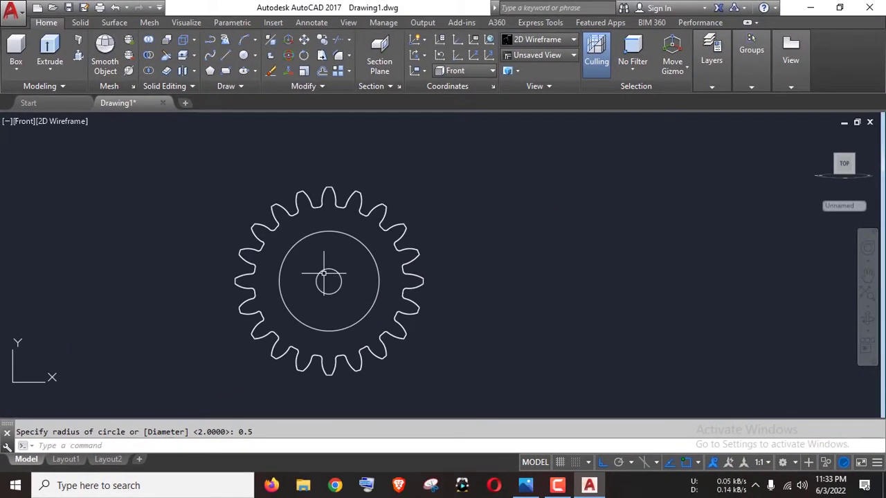
{"action": "middle_click_drag", "start_coordinate": [487, 256], "coordinate": [541, 262]}
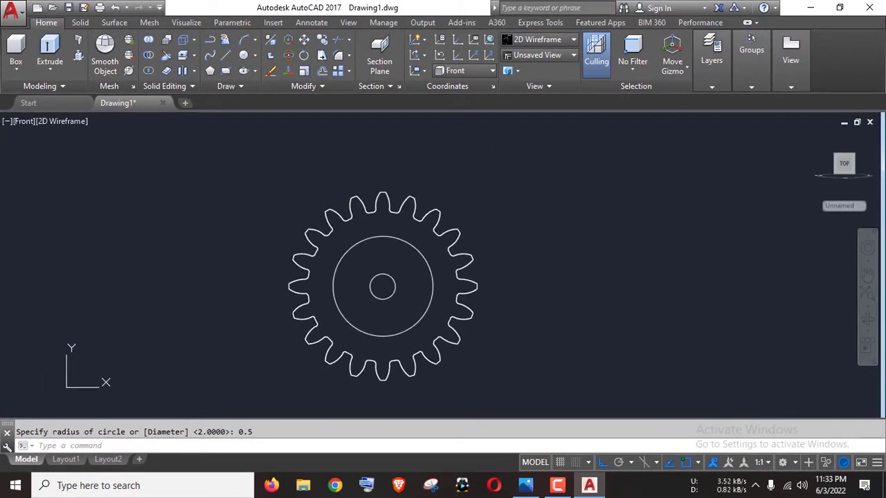
{"action": "type", "text": "e"}
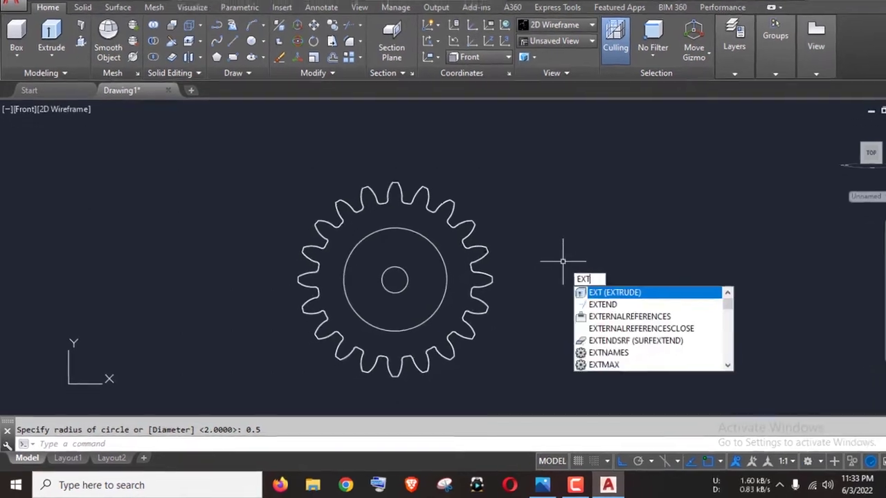
Extrude the toothed gear polyline to a height of 2
{"action": "key", "text": "Return"}
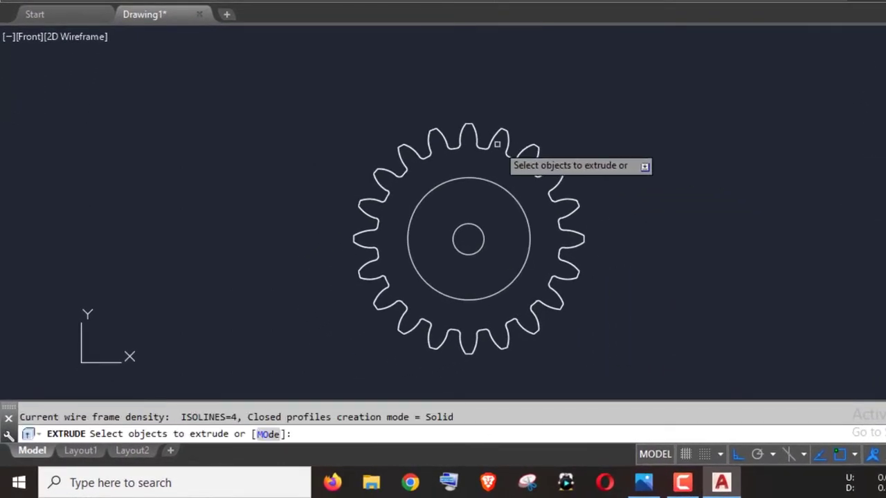
{"action": "left_click", "coordinate": [494, 140]}
{"action": "key", "text": "Return"}
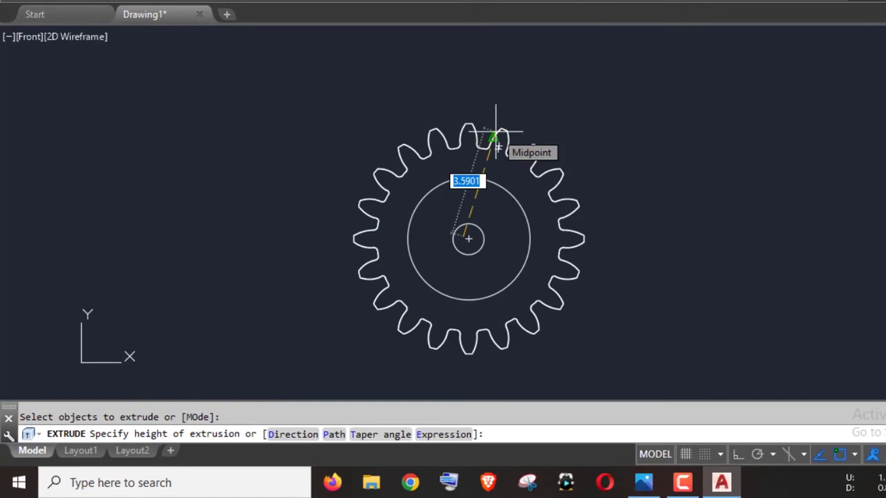
{"action": "key", "text": "Return"}
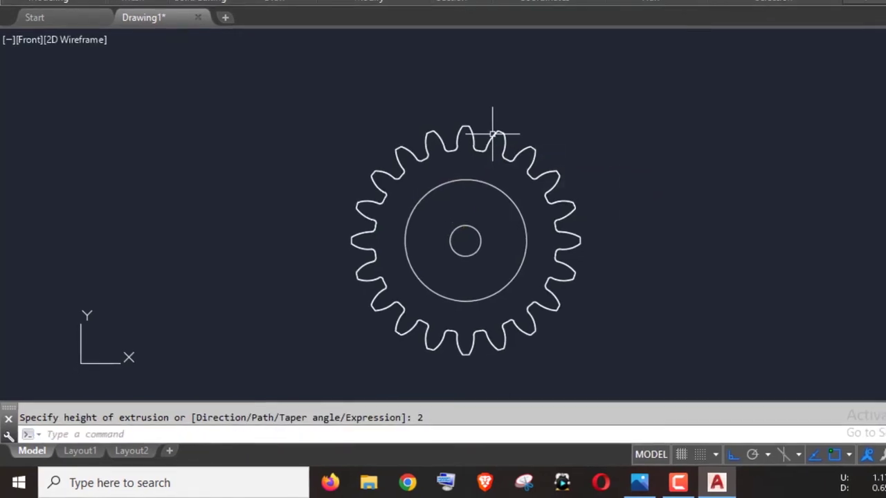
Extrude the radius 2 hub circle to a height of 0.5
{"action": "scroll", "coordinate": [478, 225], "scroll_direction": "down", "scroll_amount": 1}
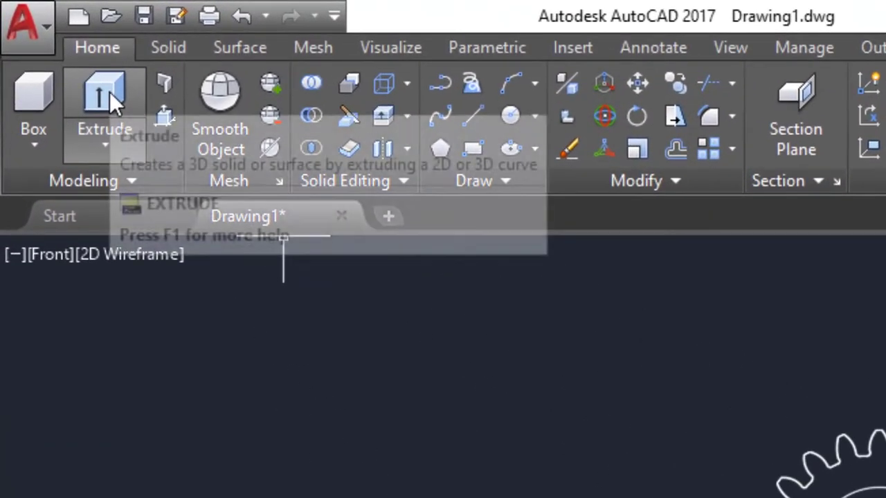
{"action": "left_click", "coordinate": [53, 47]}
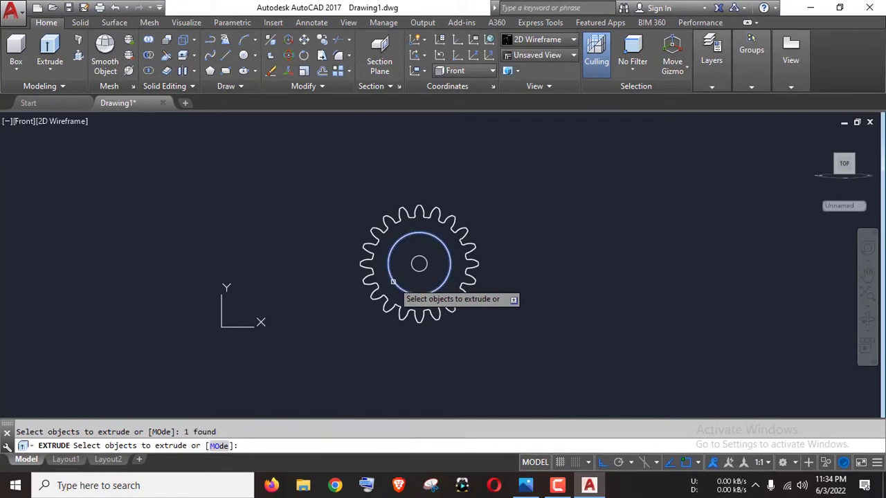
{"action": "key", "text": "Return"}
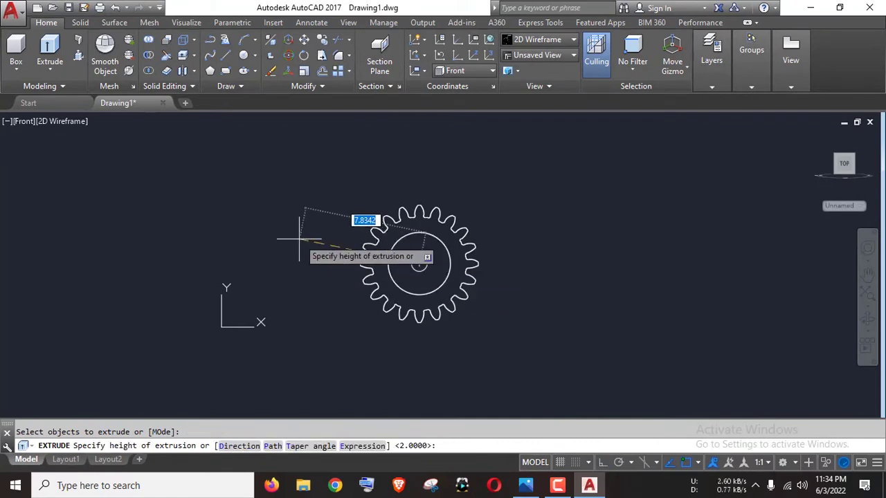
{"action": "type", "text": "0.5"}
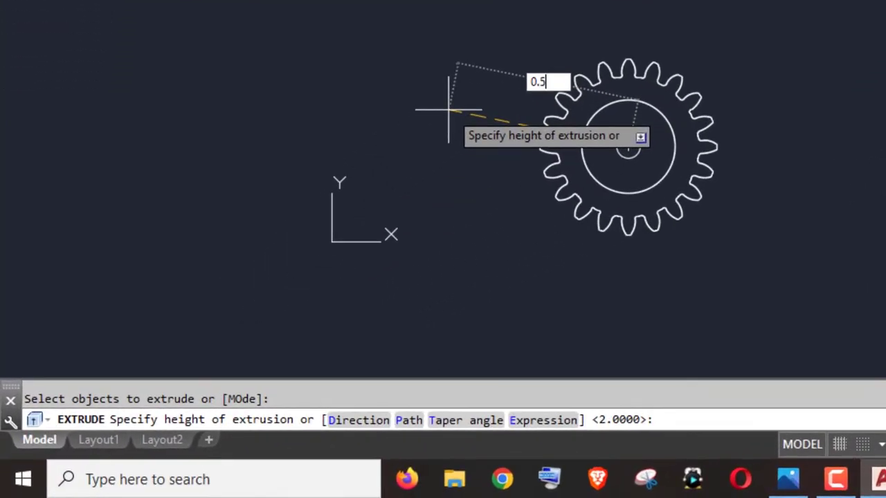
{"action": "key", "text": "Return"}
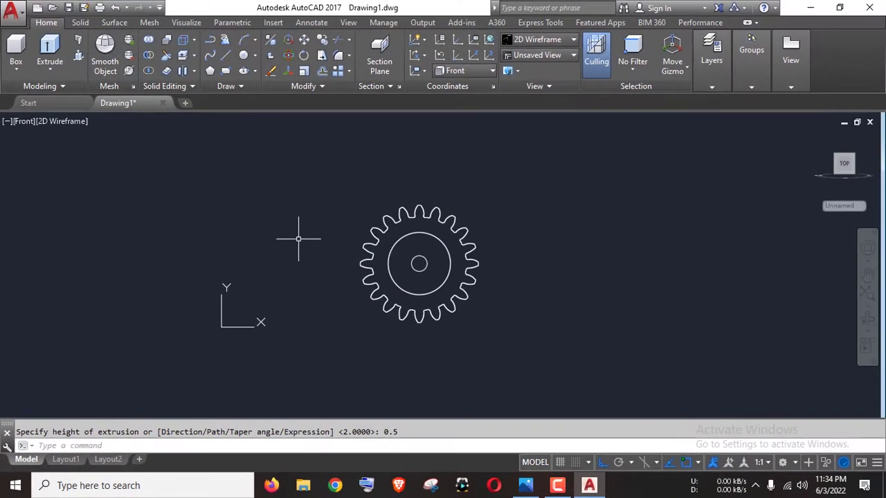
Extrude the radius 0.5 bore circle to a height of 5 to form the shaft
{"action": "scroll", "coordinate": [512, 290], "scroll_direction": "up", "scroll_amount": 2}
{"action": "type", "text": "ext"}
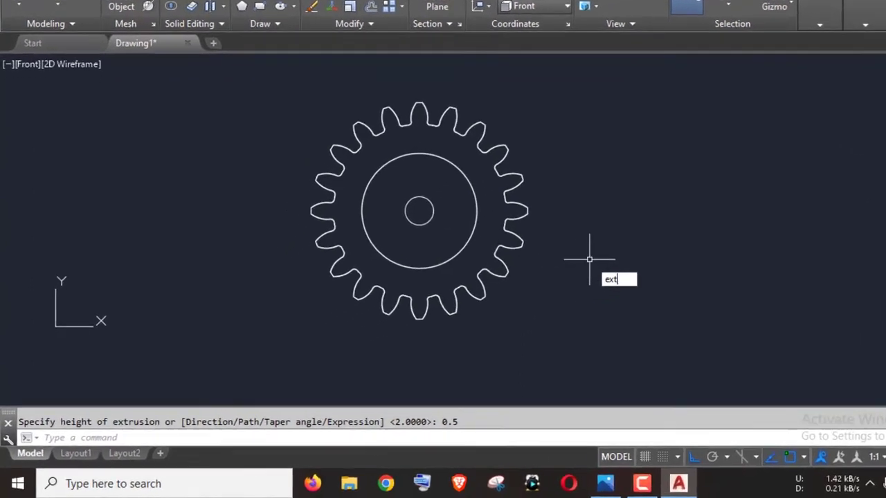
{"action": "key", "text": "Return"}
{"action": "left_click", "coordinate": [488, 181]}
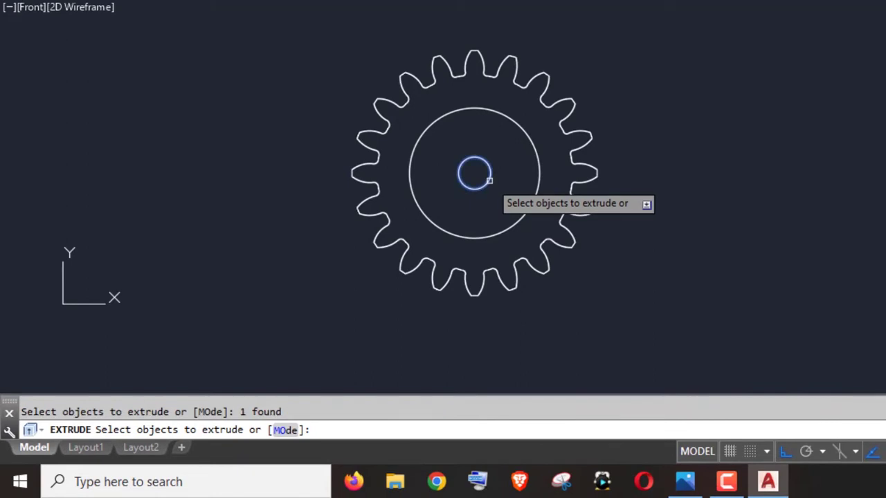
{"action": "key", "text": "Return"}
{"action": "type", "text": "5"}
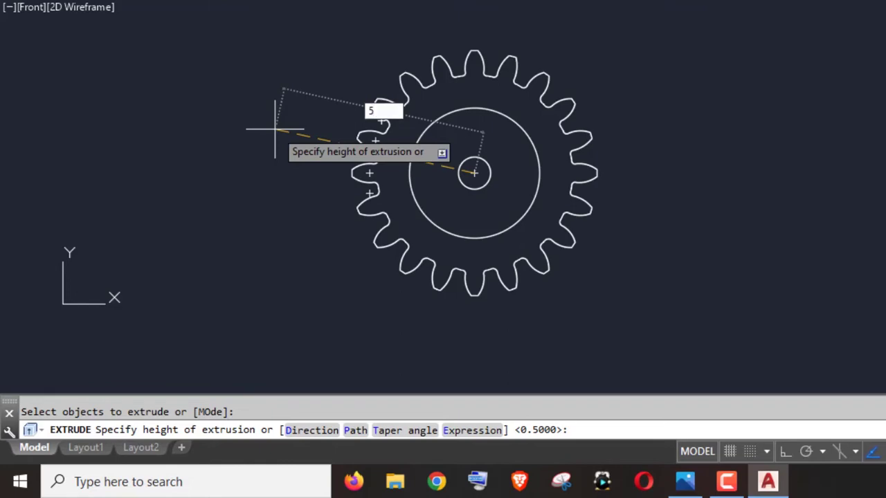
{"action": "key", "text": "Return"}
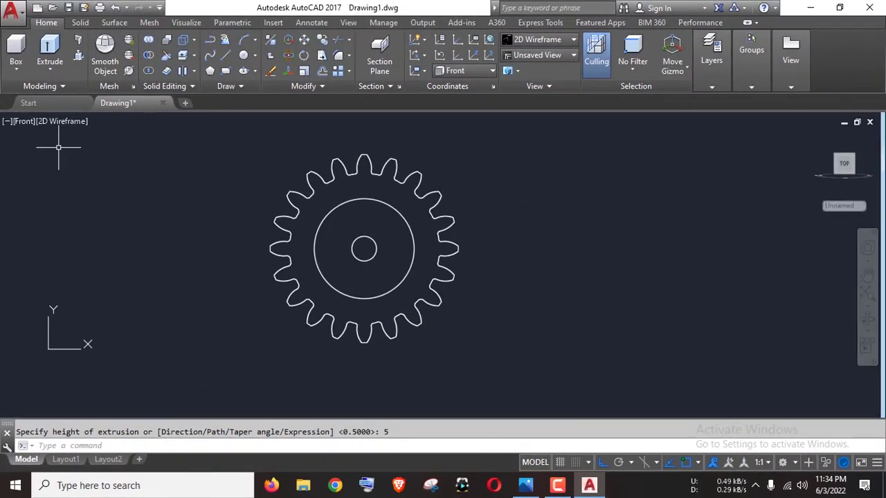
Switch the viewport to SW Isometric with the Conceptual visual style
{"action": "left_click", "coordinate": [24, 122]}
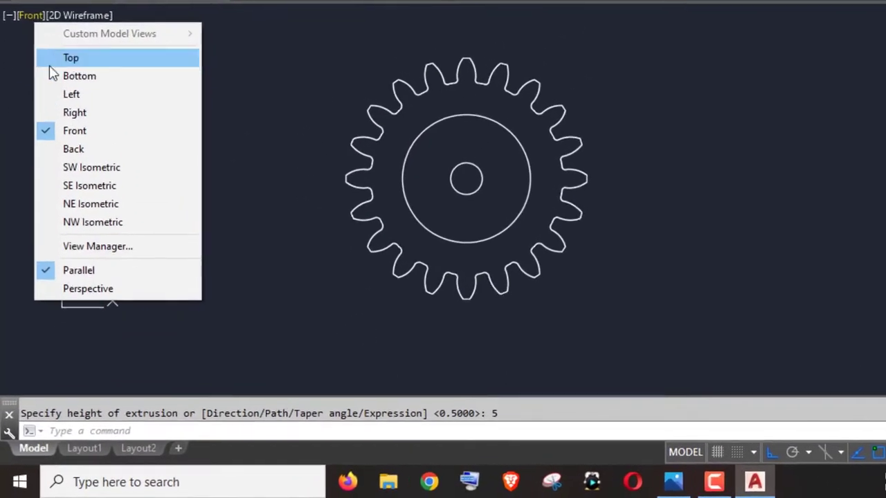
{"action": "left_click", "coordinate": [58, 242]}
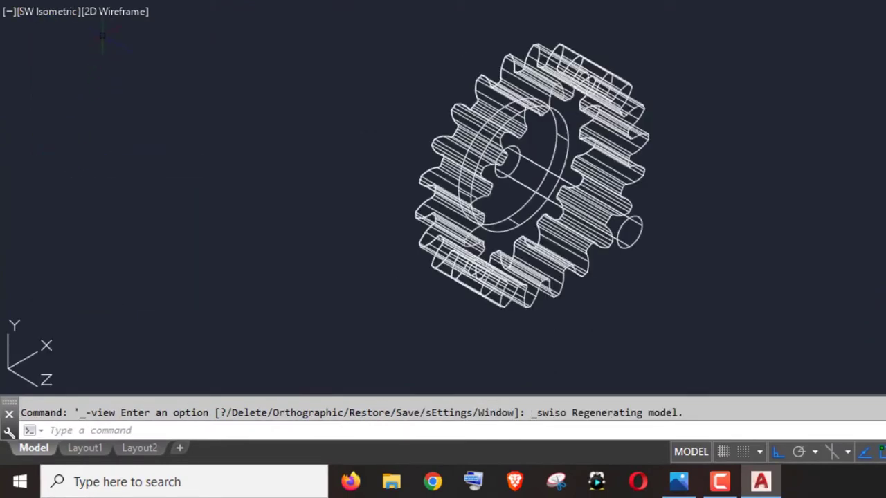
{"action": "left_click", "coordinate": [107, 14]}
{"action": "left_click", "coordinate": [136, 69]}
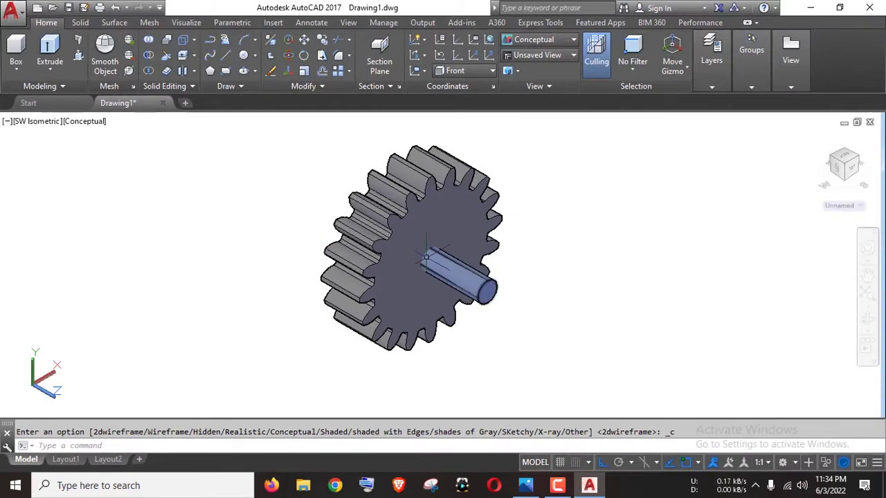
{"action": "scroll", "coordinate": [426, 258], "scroll_direction": "up", "scroll_amount": 4}
{"action": "scroll", "coordinate": [425, 258], "scroll_direction": "down", "scroll_amount": 3}
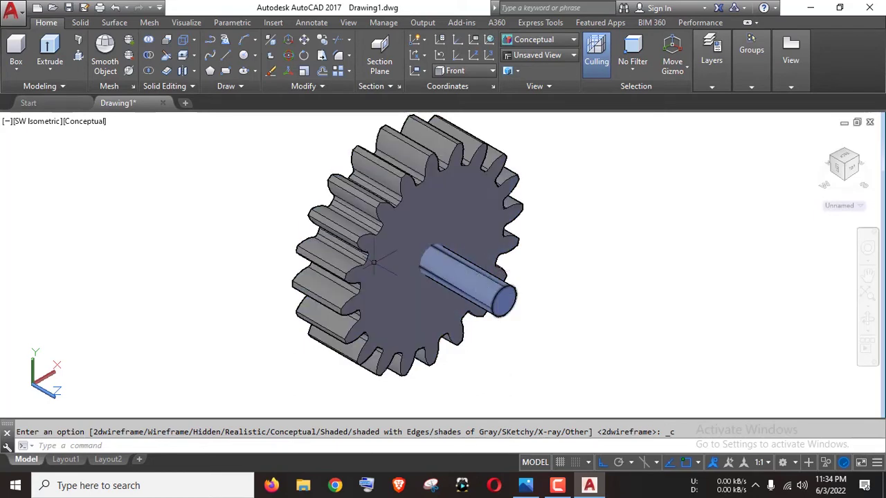
Switch to 2D Wireframe display and the Right view
{"action": "left_click", "coordinate": [89, 126]}
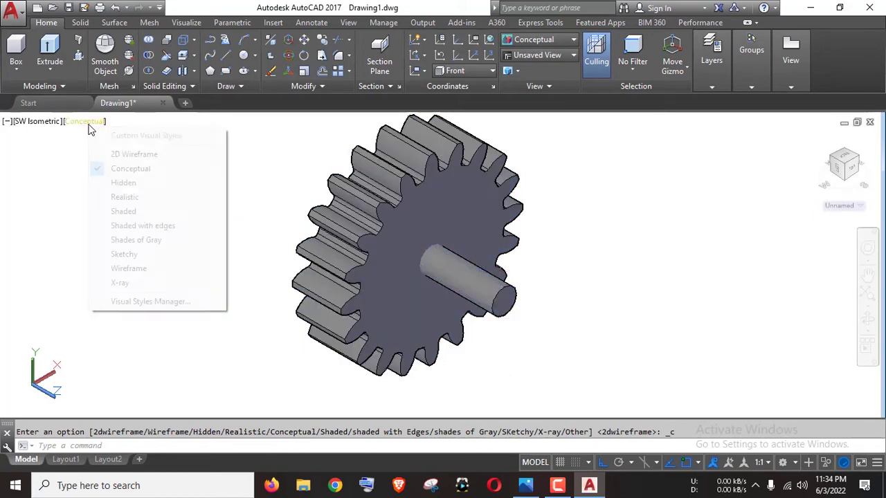
{"action": "left_click", "coordinate": [106, 153]}
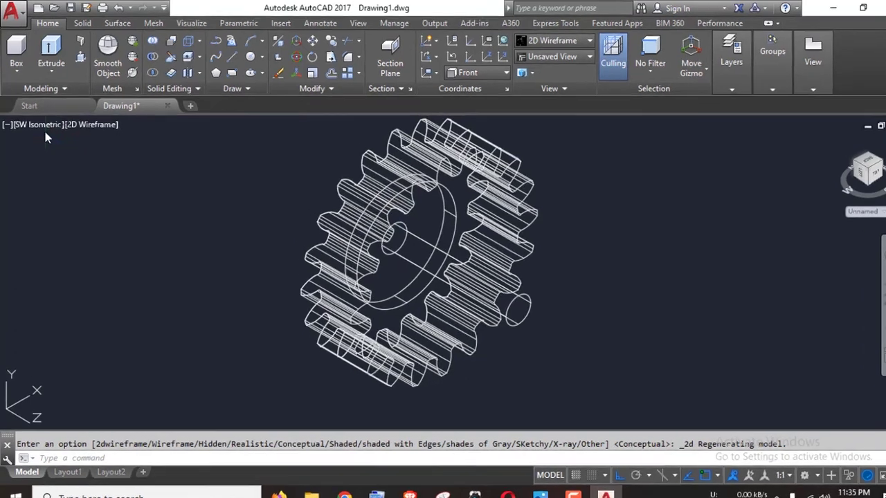
{"action": "left_click", "coordinate": [45, 126]}
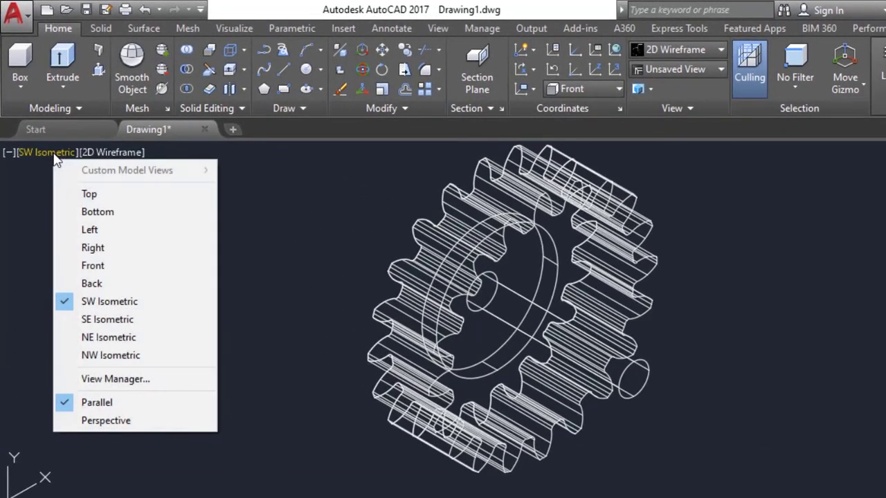
{"action": "left_click", "coordinate": [95, 248]}
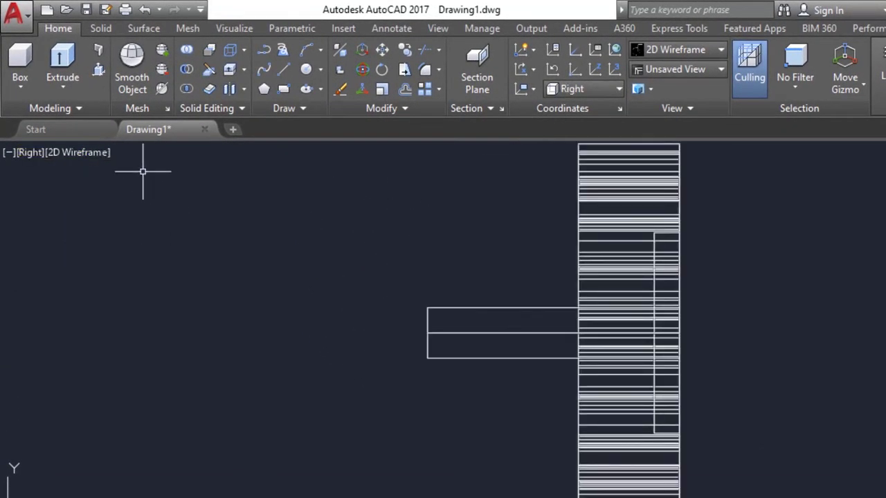
{"action": "scroll", "coordinate": [83, 185], "scroll_direction": "down", "scroll_amount": 2}
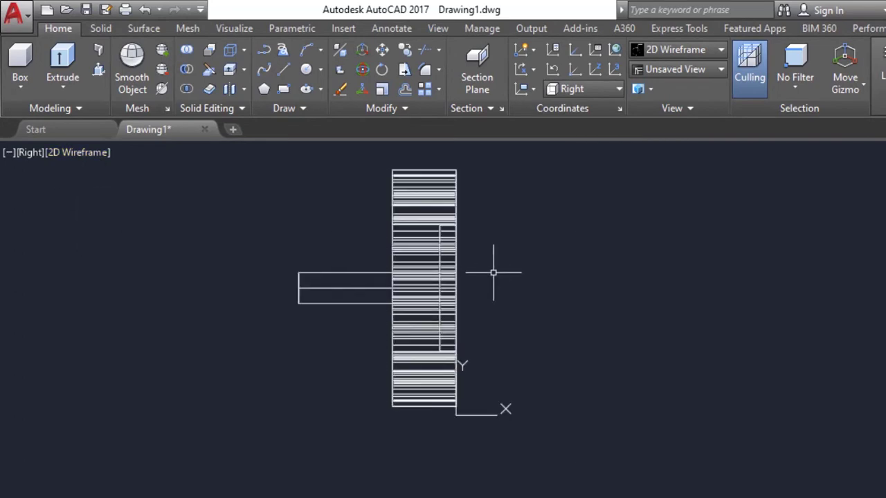
{"action": "scroll", "coordinate": [454, 260], "scroll_direction": "up", "scroll_amount": 2}
{"action": "left_click", "coordinate": [428, 222]}
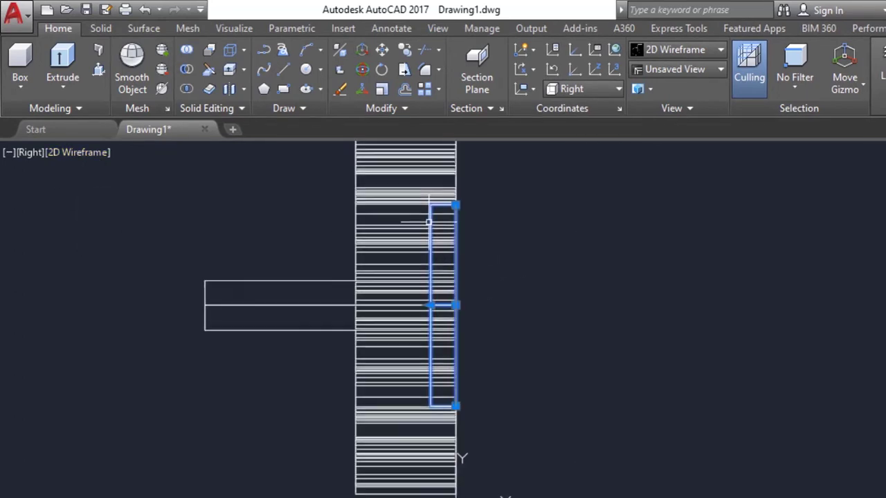
{"action": "key", "text": "Escape"}
Mirror the recess block across a vertical line through the gear centre, keeping the original
{"action": "type", "text": "m"}
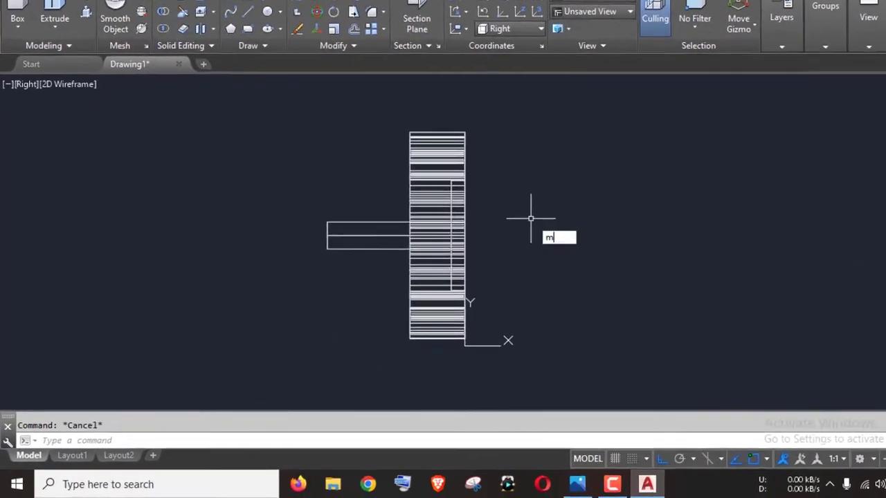
{"action": "type", "text": "i"}
{"action": "key", "text": "Return"}
{"action": "scroll", "coordinate": [593, 129], "scroll_direction": "up", "scroll_amount": 3}
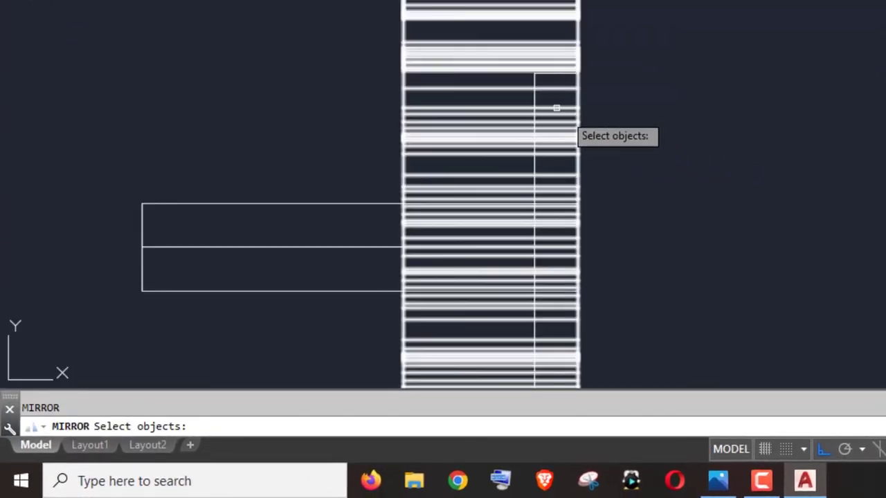
{"action": "left_click", "coordinate": [533, 101]}
{"action": "key", "text": "Return"}
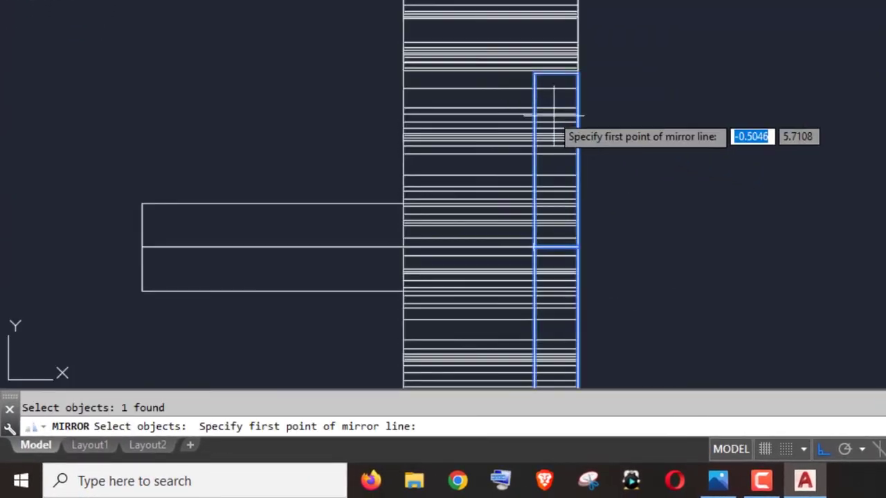
{"action": "scroll", "coordinate": [555, 116], "scroll_direction": "down", "scroll_amount": 3}
{"action": "left_click", "coordinate": [530, 40]}
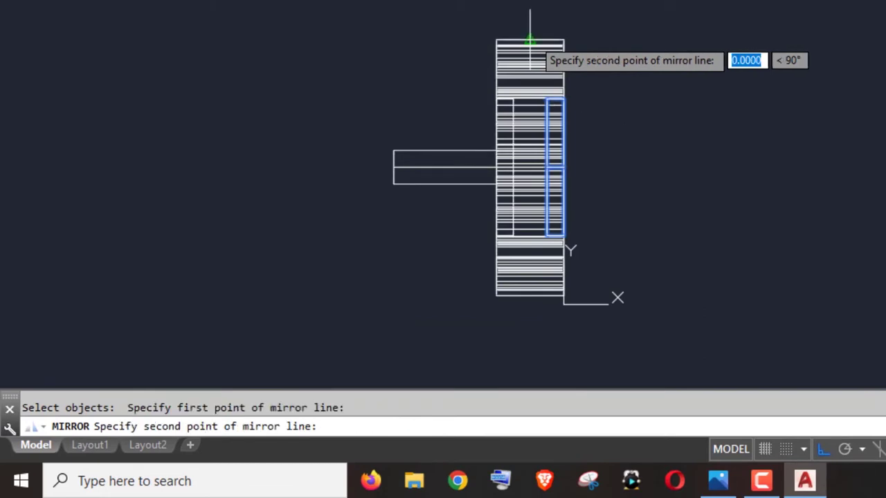
{"action": "left_click", "coordinate": [532, 294]}
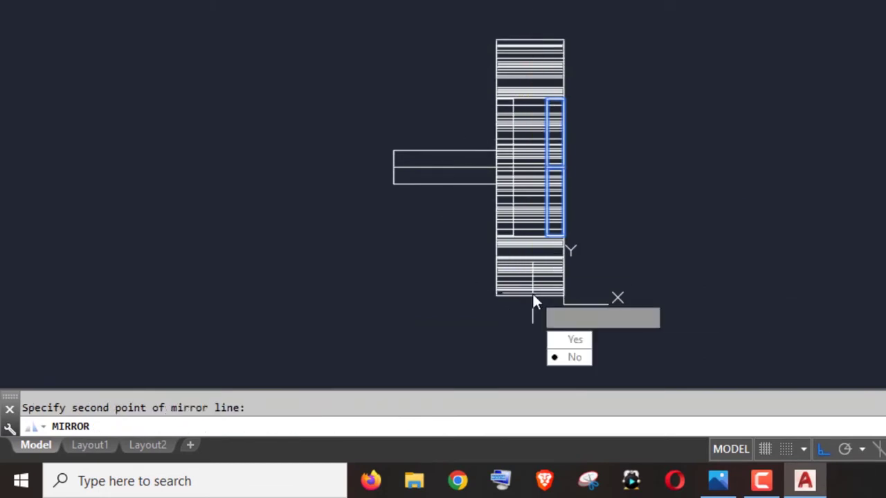
{"action": "key", "text": "Return"}
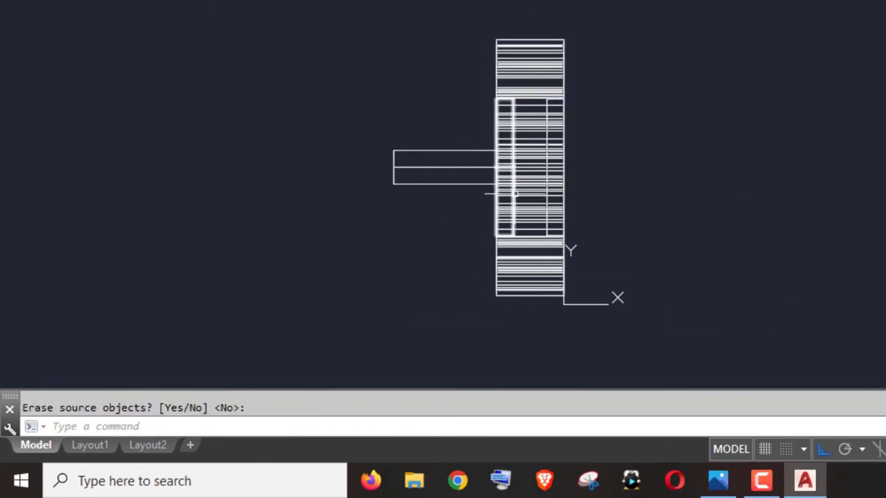
{"action": "scroll", "coordinate": [480, 268], "scroll_direction": "up", "scroll_amount": 2}
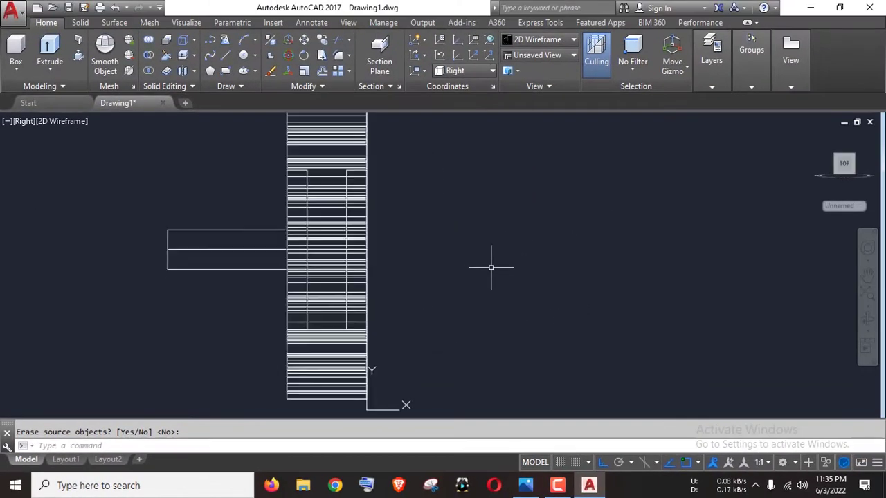
Subtract both recess blocks from the gear to recess its two hub faces
{"action": "key", "text": "Escape"}
{"action": "type", "text": "s"}
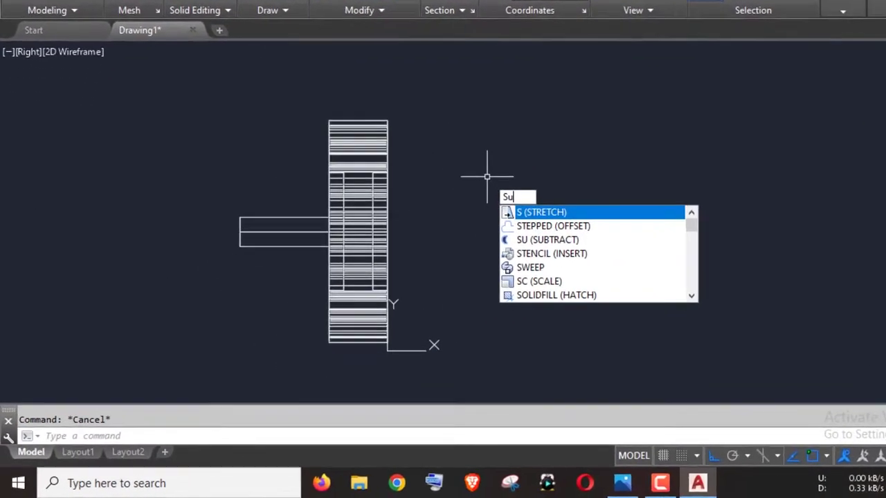
{"action": "type", "text": "u"}
{"action": "key", "text": "Return"}
{"action": "left_click", "coordinate": [451, 67]}
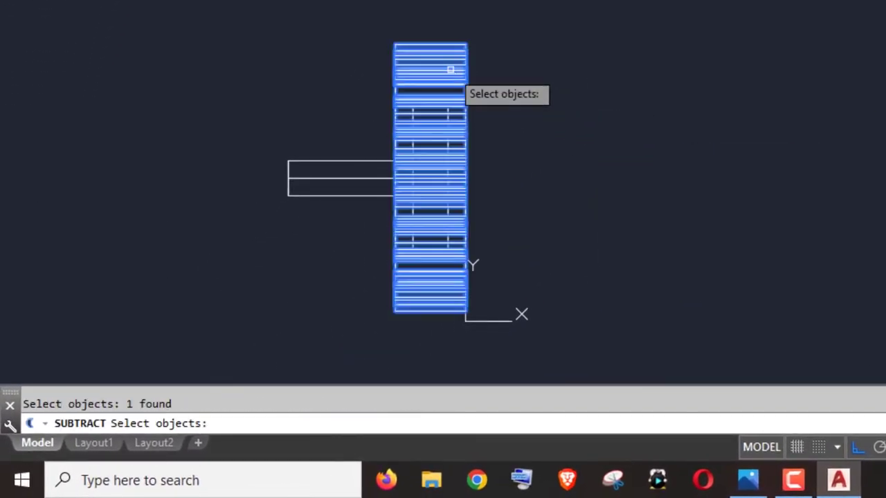
{"action": "key", "text": "Return"}
{"action": "scroll", "coordinate": [438, 176], "scroll_direction": "up", "scroll_amount": 4}
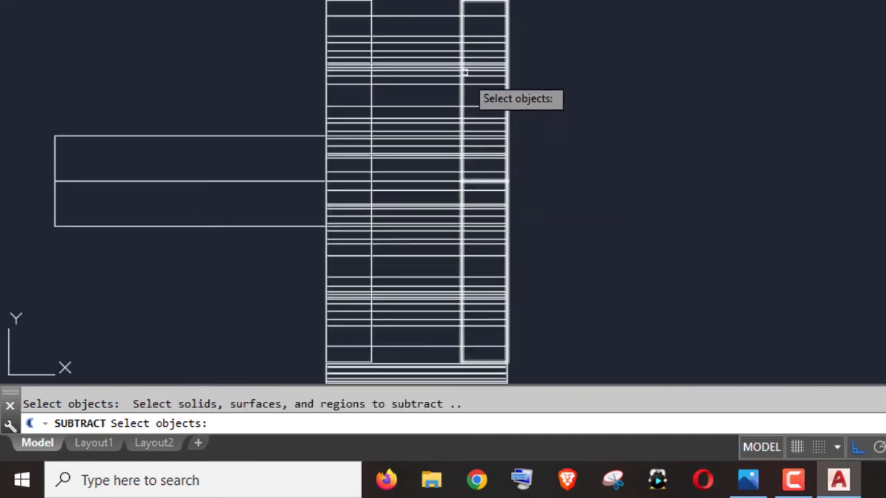
{"action": "left_click", "coordinate": [459, 31]}
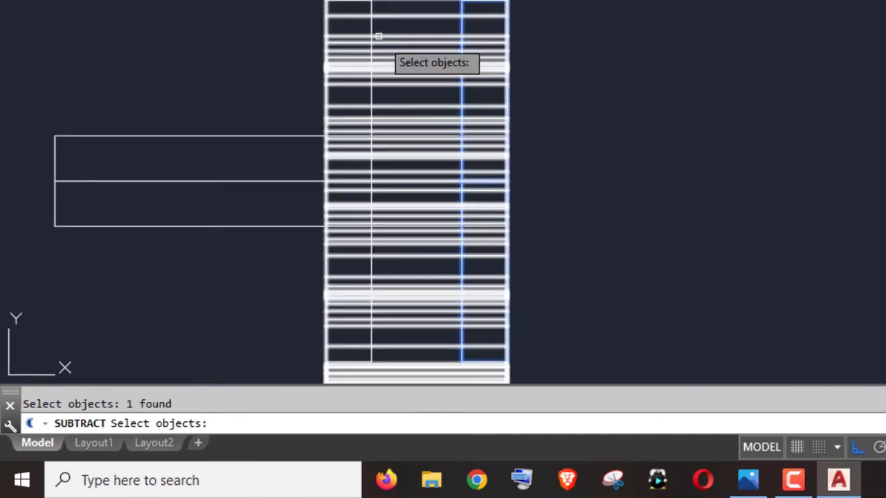
{"action": "left_click", "coordinate": [371, 29]}
{"action": "scroll", "coordinate": [606, 70], "scroll_direction": "down", "scroll_amount": 4}
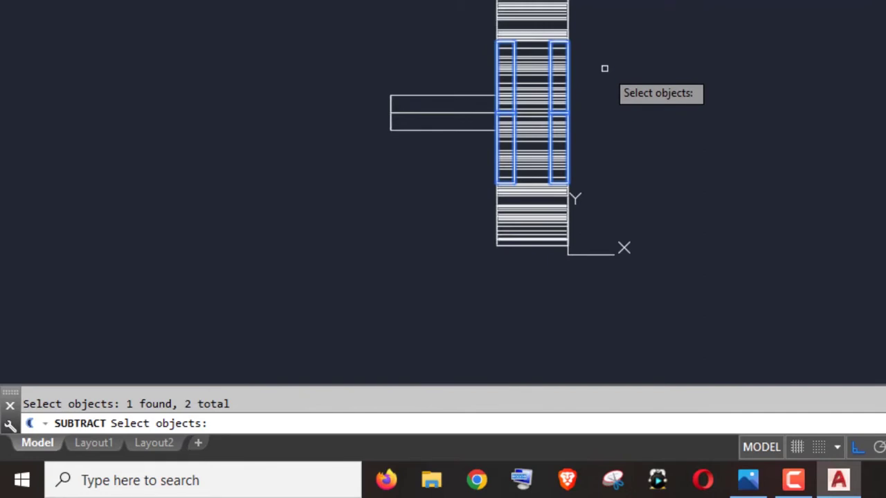
{"action": "key", "text": "Return"}
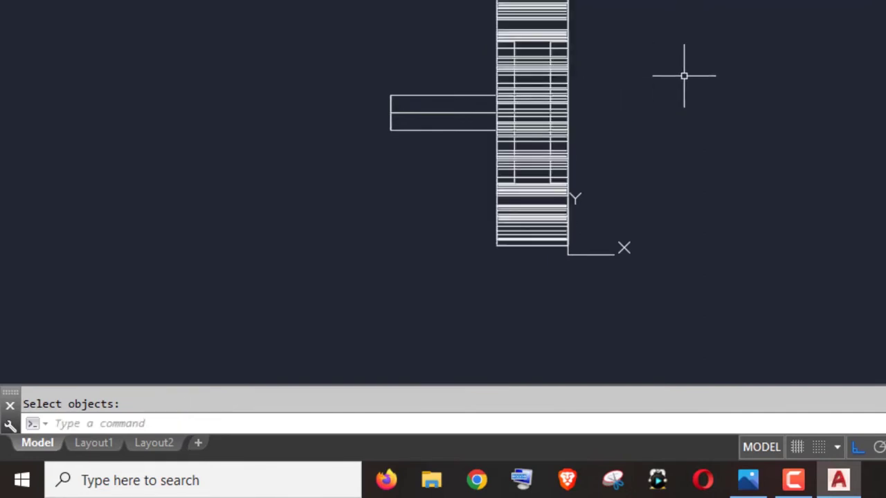
Subtract the centre shaft from the gear to open the bore
{"action": "type", "text": "su"}
{"action": "key", "text": "Return"}
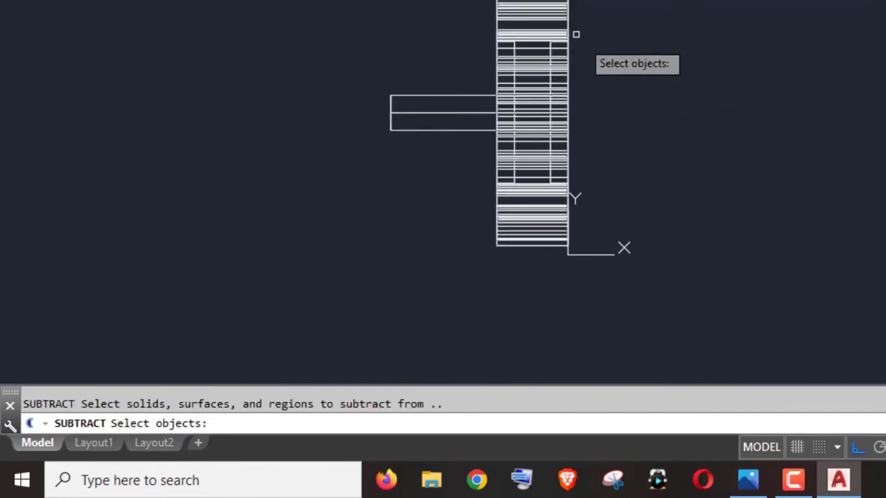
{"action": "left_click", "coordinate": [560, 21]}
{"action": "key", "text": "Return"}
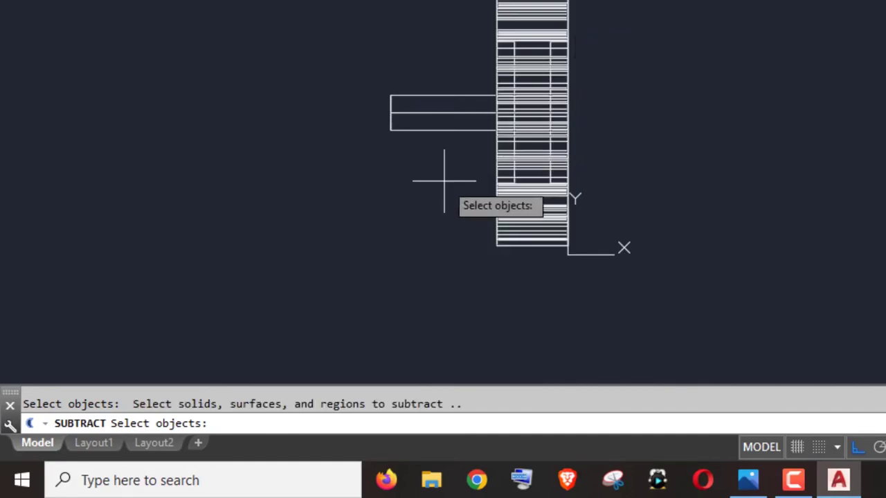
{"action": "left_click", "coordinate": [443, 182]}
{"action": "left_click", "coordinate": [352, 56]}
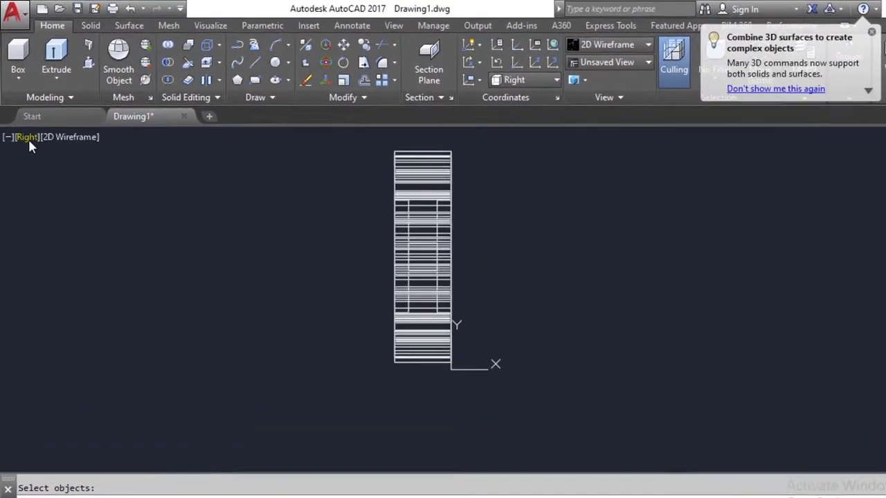
Check the result in SW Isometric view with the Conceptual style
{"action": "left_click", "coordinate": [25, 121]}
{"action": "left_click", "coordinate": [69, 243]}
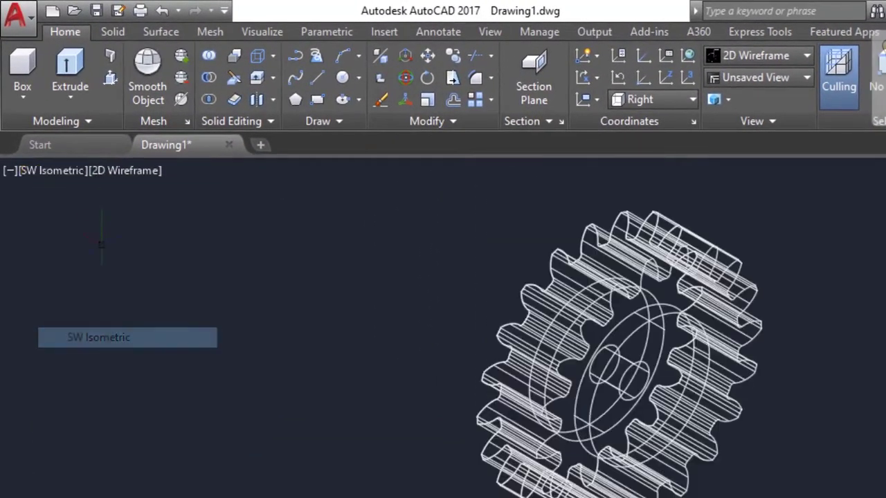
{"action": "left_click", "coordinate": [119, 172]}
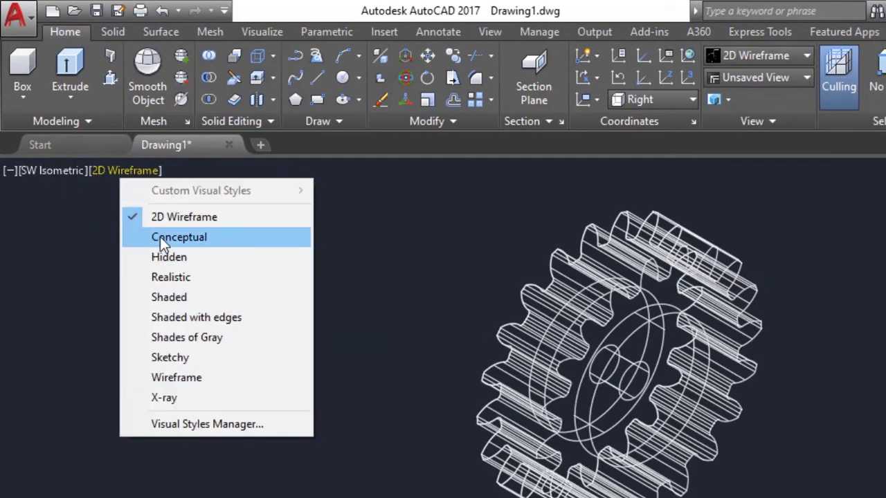
{"action": "left_click", "coordinate": [160, 237]}
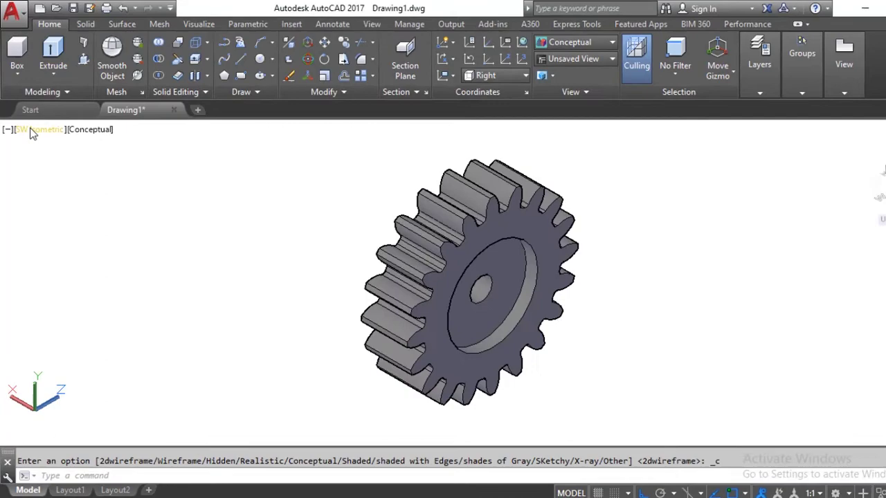
Show the gear in Front view as 2D Wireframe, panned to the left
{"action": "left_click", "coordinate": [28, 122]}
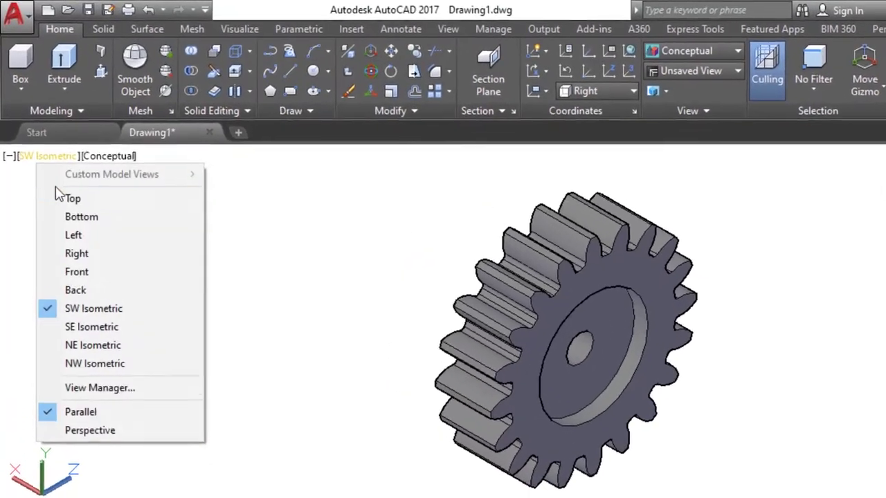
{"action": "left_click", "coordinate": [68, 211]}
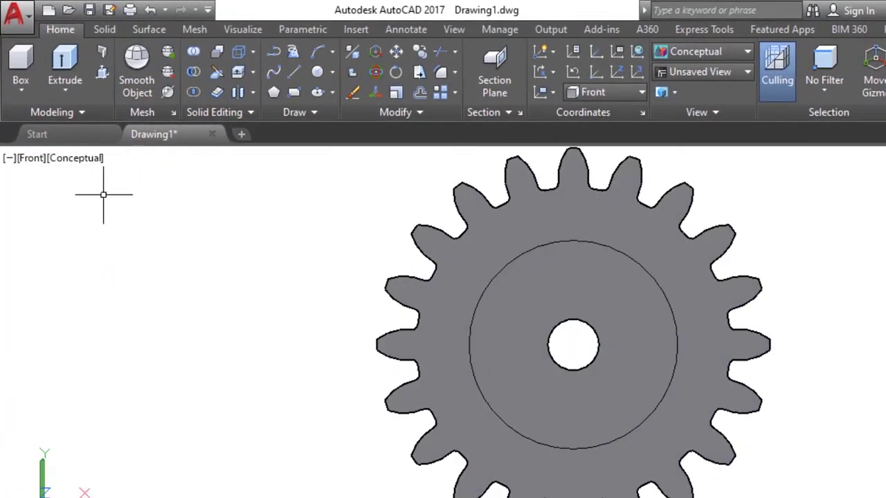
{"action": "left_click", "coordinate": [91, 159]}
{"action": "left_click", "coordinate": [108, 196]}
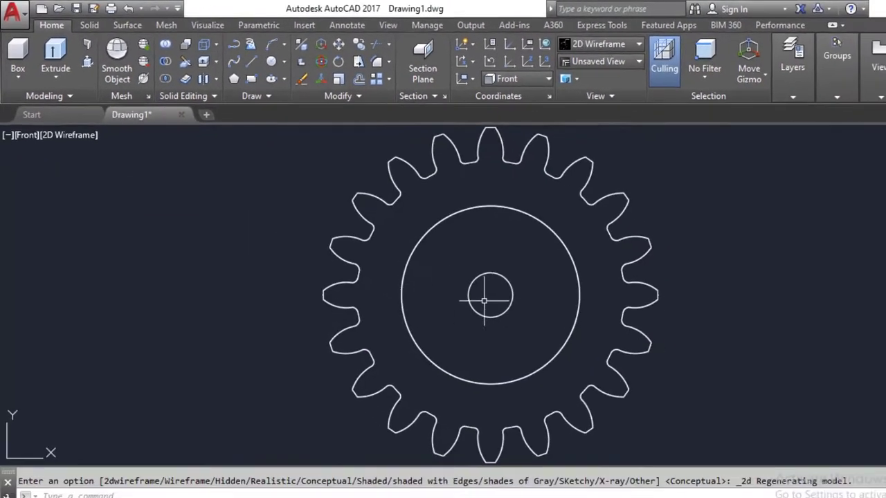
{"action": "middle_click_drag", "start_coordinate": [592, 270], "coordinate": [457, 270]}
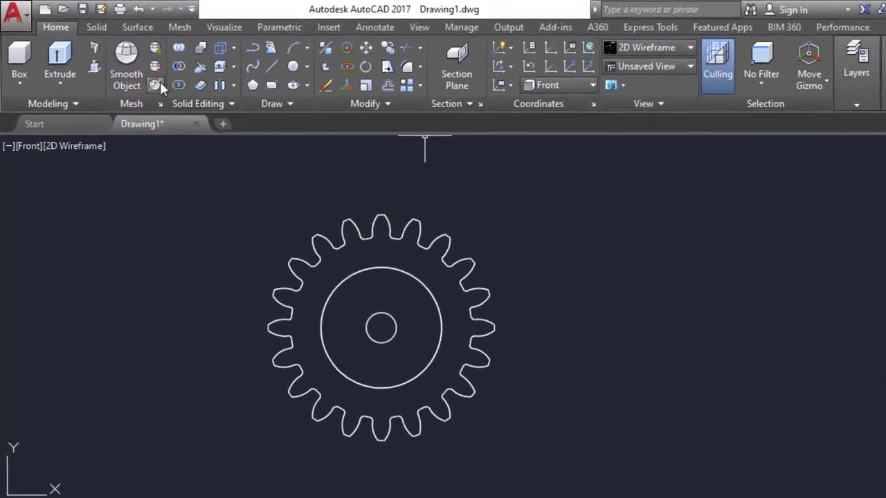
Draw a radius-1 circle right of the gear with a concentric radius-0.5 circle
{"action": "left_click", "coordinate": [321, 74]}
{"action": "left_click", "coordinate": [700, 327]}
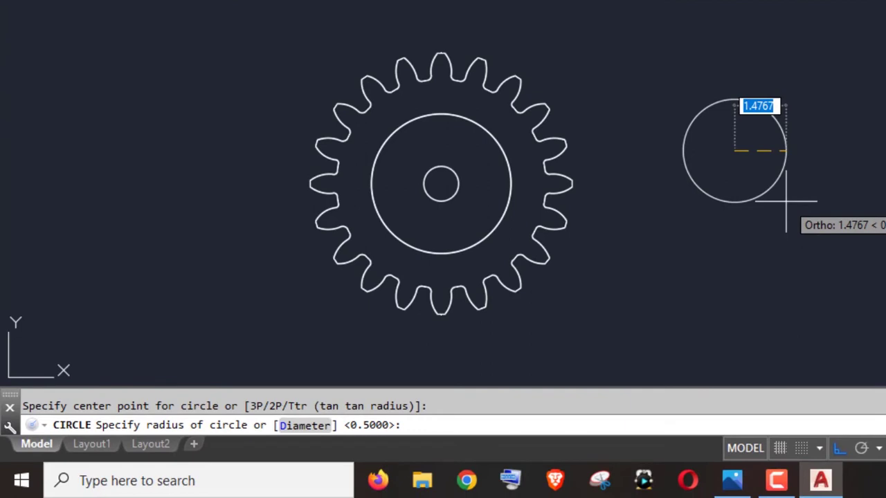
{"action": "key", "text": "BackSpace"}
{"action": "type", "text": "1"}
{"action": "key", "text": "Return"}
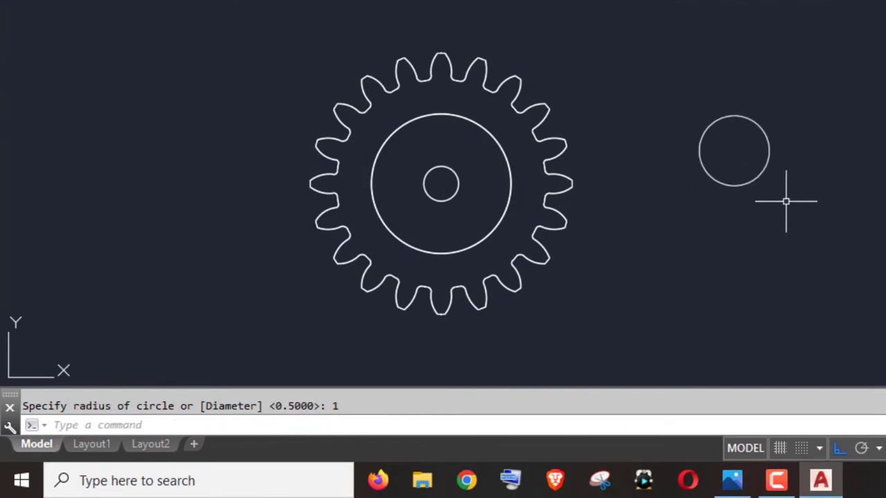
{"action": "key", "text": "Return"}
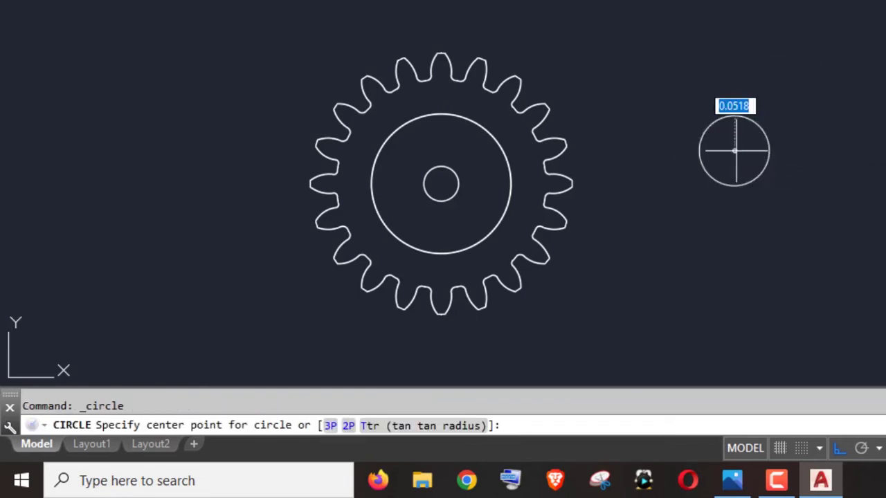
{"action": "left_click", "coordinate": [734, 151]}
{"action": "type", "text": "0.5"}
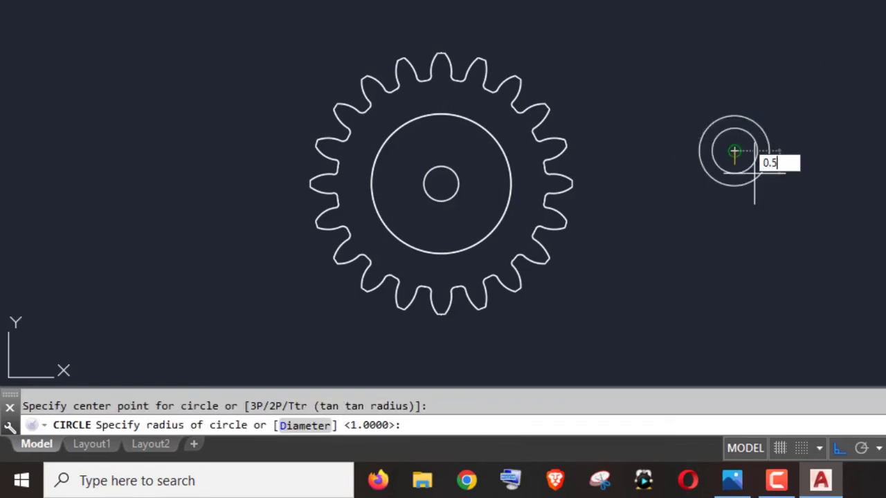
{"action": "key", "text": "Return"}
{"action": "scroll", "coordinate": [510, 253], "scroll_direction": "up", "scroll_amount": 3}
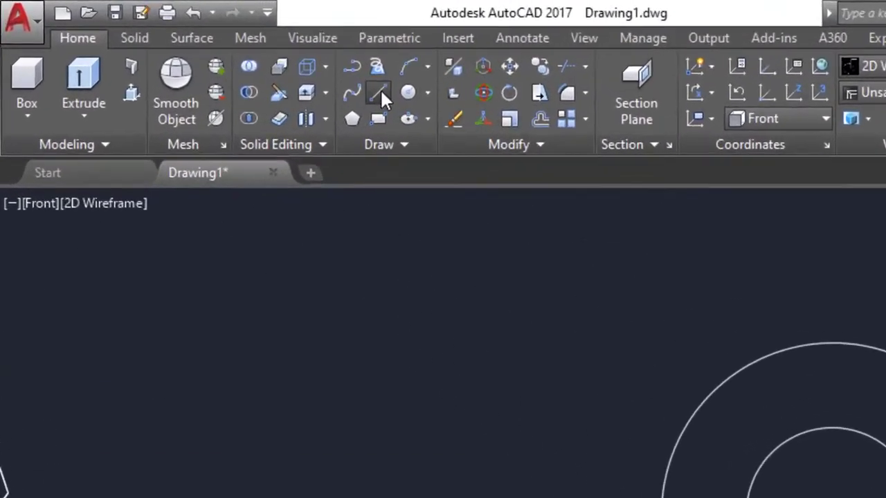
Draw a vertical line rising from the circles' centre
{"action": "left_click", "coordinate": [226, 56]}
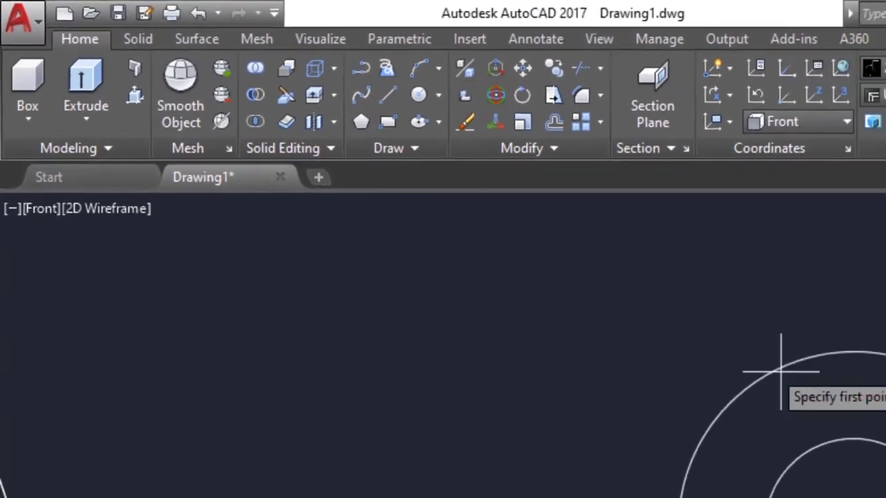
{"action": "left_click", "coordinate": [496, 306]}
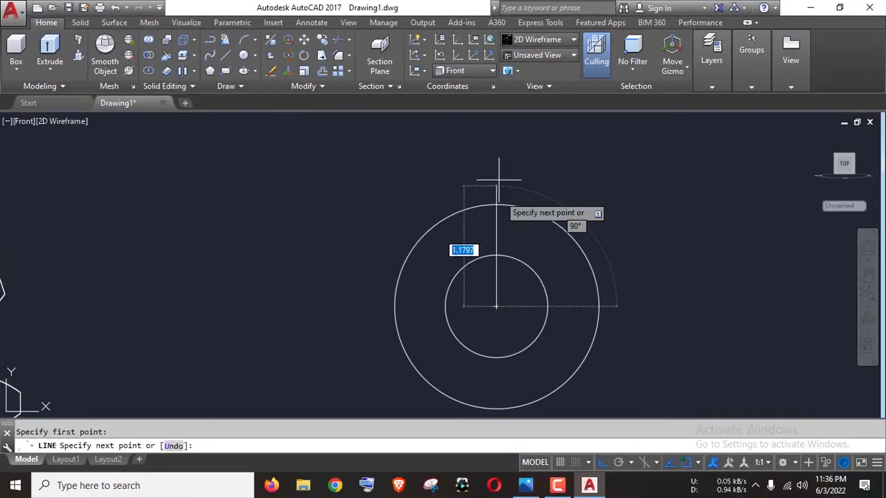
{"action": "left_click", "coordinate": [498, 152]}
{"action": "right_click", "coordinate": [496, 151]}
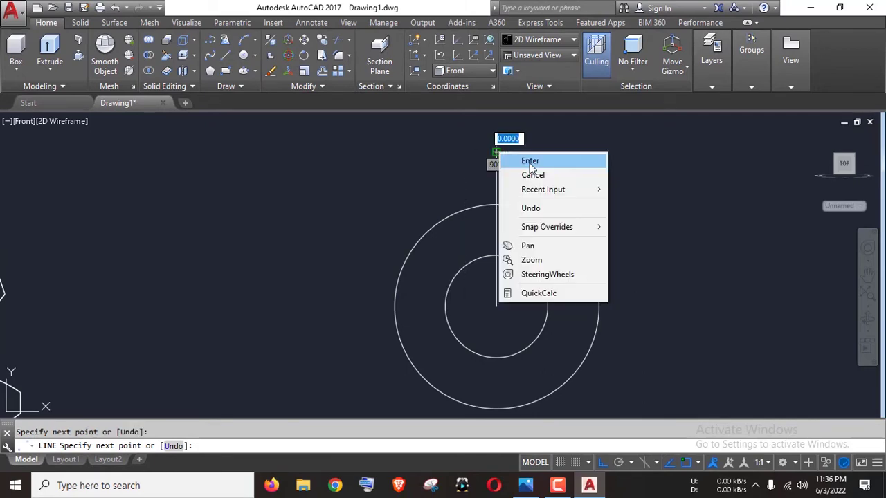
{"action": "left_click", "coordinate": [529, 161]}
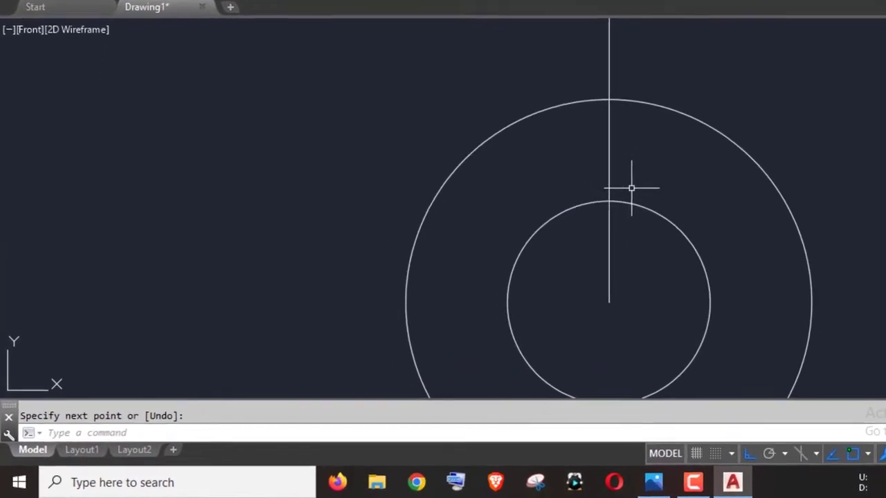
Offset the vertical line 0.1 to the left and to the right
{"action": "type", "text": "o"}
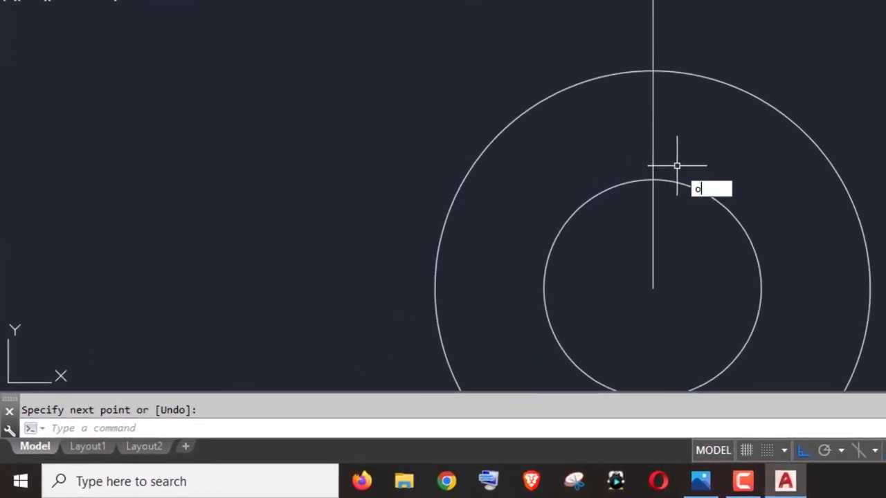
{"action": "key", "text": "Return"}
{"action": "type", "text": "0.1"}
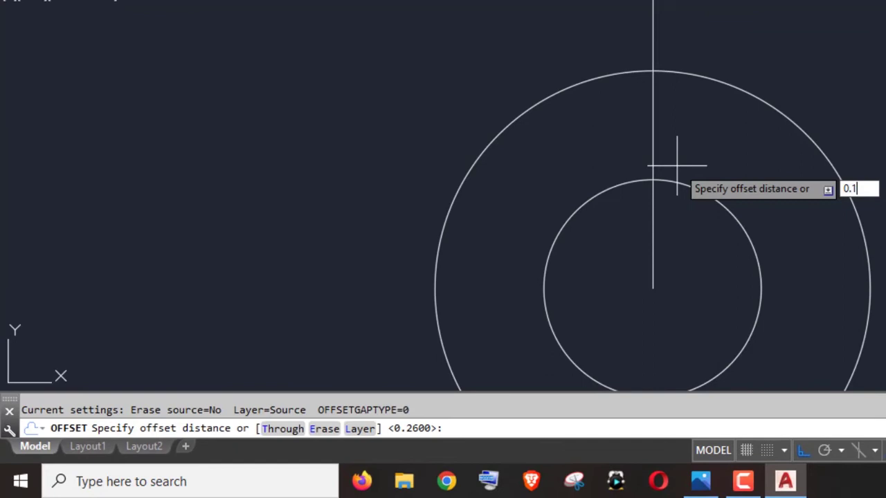
{"action": "key", "text": "Return"}
{"action": "left_click", "coordinate": [652, 142]}
{"action": "left_click", "coordinate": [613, 156]}
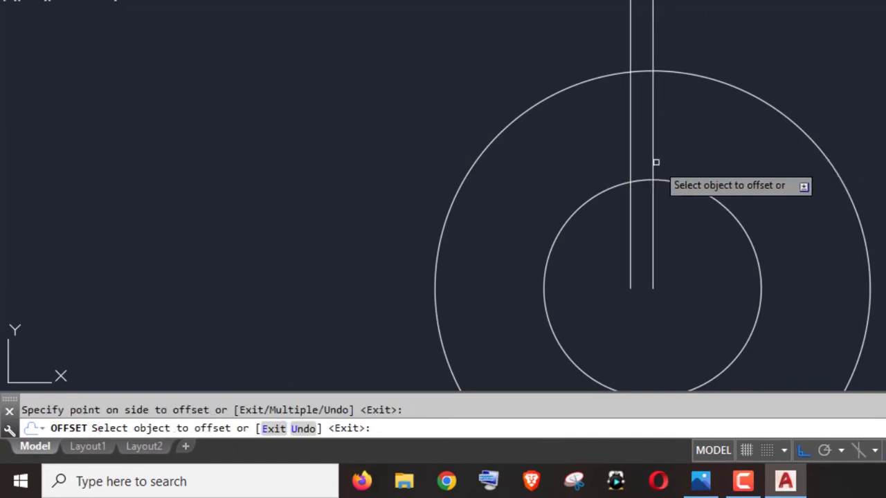
{"action": "left_click", "coordinate": [652, 159]}
{"action": "left_click", "coordinate": [709, 151]}
{"action": "key", "text": "Escape"}
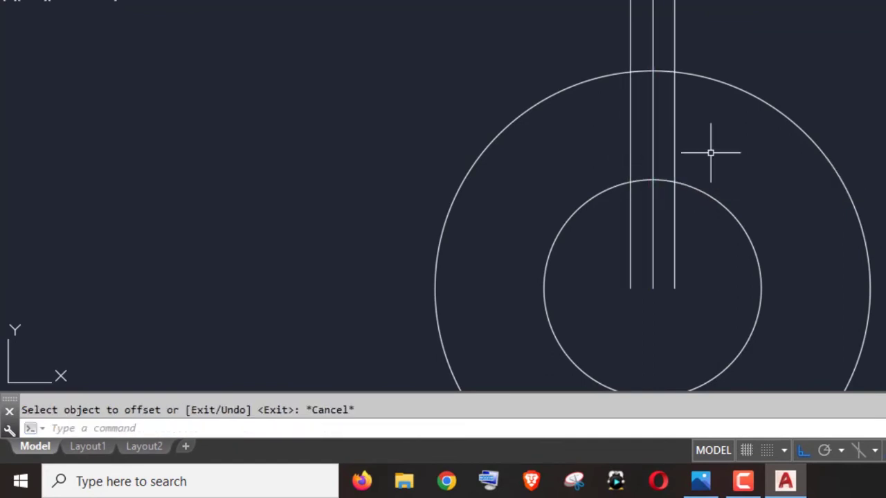
Draw a small circle centred where the line meets the bore's top edge
{"action": "type", "text": "c"}
{"action": "key", "text": "Return"}
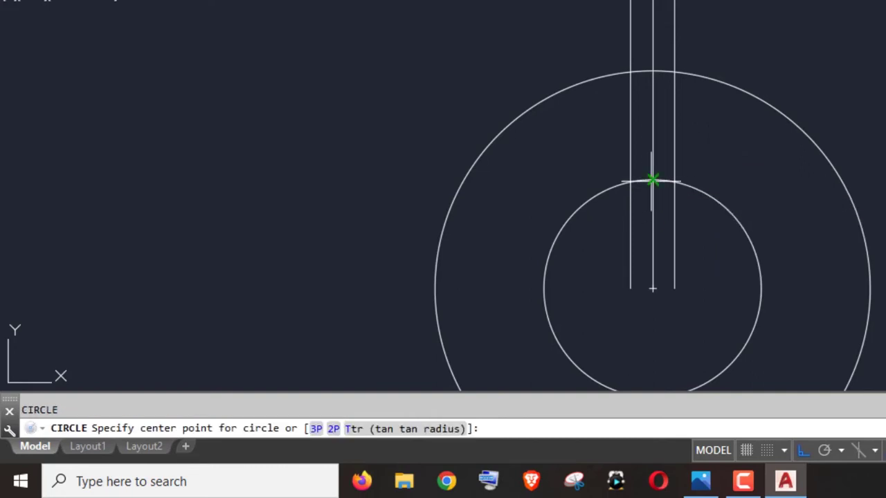
{"action": "left_click", "coordinate": [652, 180]}
{"action": "left_click", "coordinate": [653, 125]}
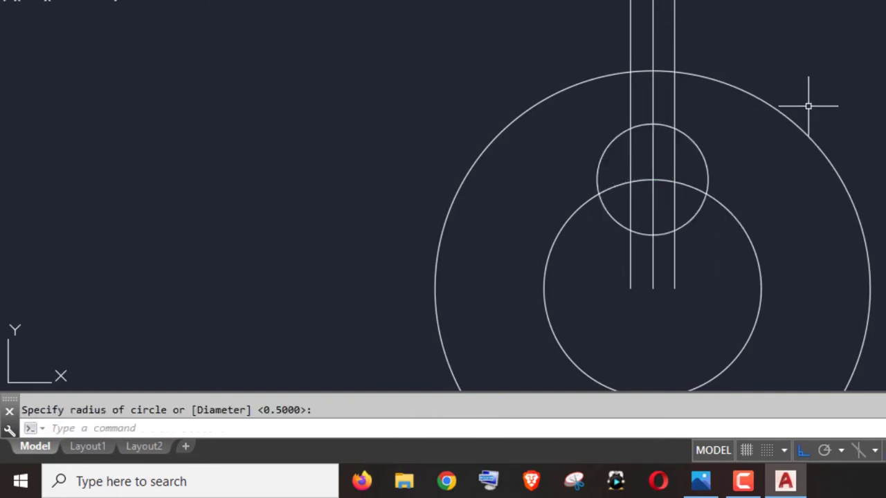
{"action": "key", "text": "Escape"}
{"action": "scroll", "coordinate": [815, 157], "scroll_direction": "down", "scroll_amount": 2}
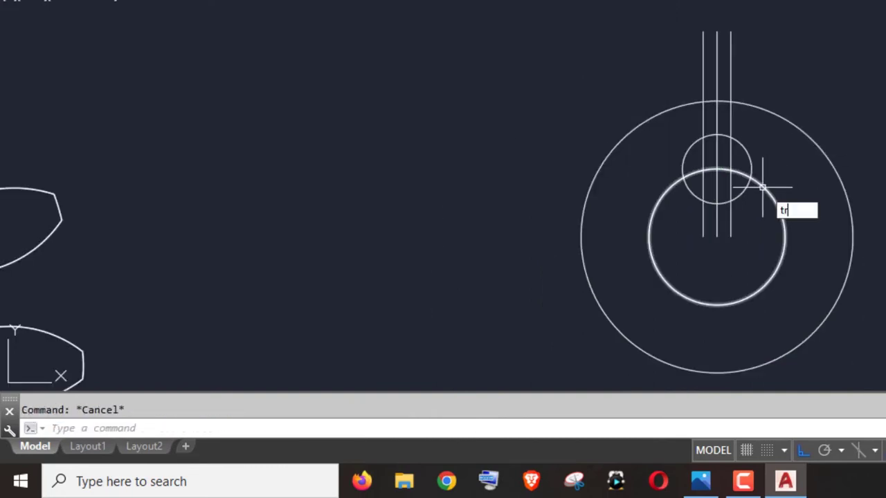
Trim the vertical lines and small-circle arcs inside the bore, and the line tops above the outer circle
{"action": "key", "text": "Return"}
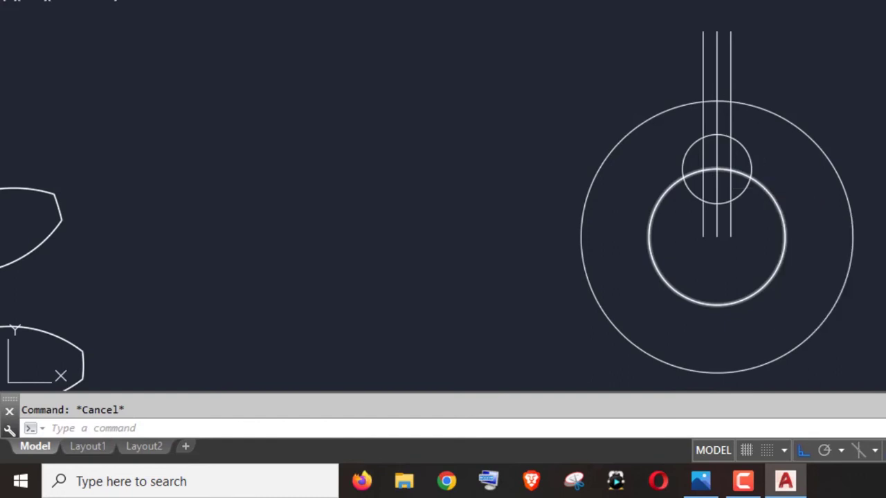
{"action": "key", "text": "Return"}
{"action": "left_click", "coordinate": [747, 229]}
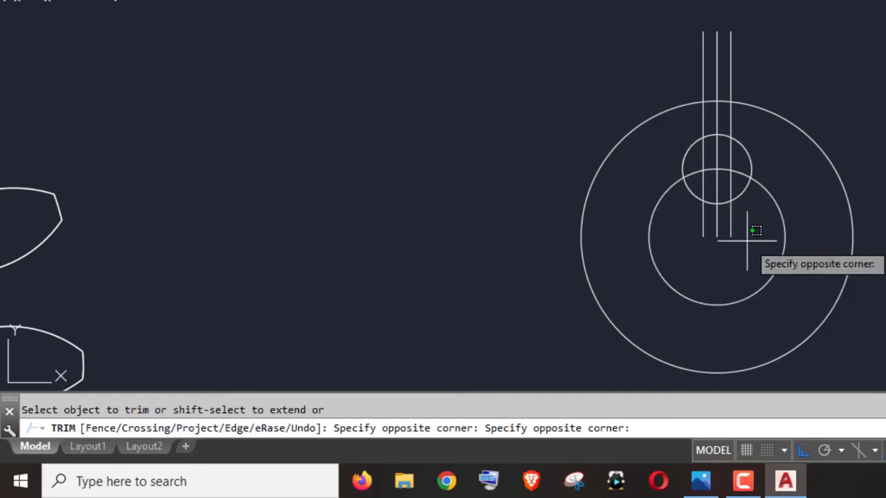
{"action": "left_click", "coordinate": [706, 228]}
{"action": "left_click", "coordinate": [744, 214]}
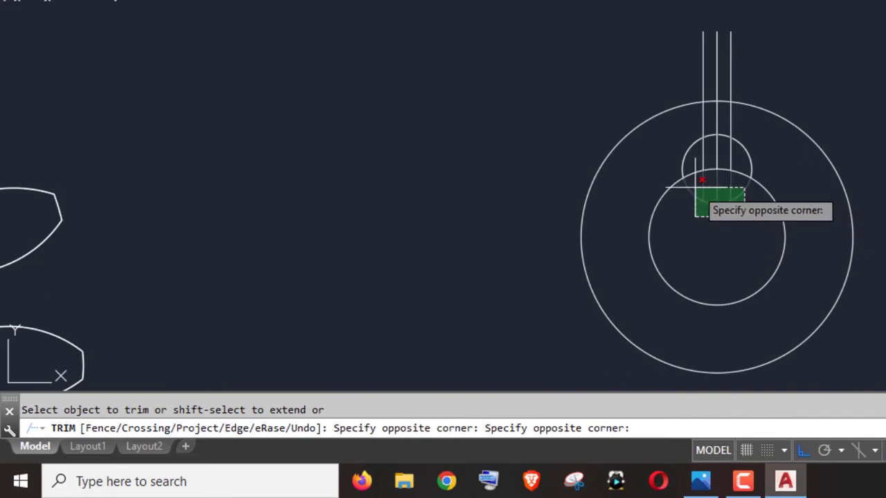
{"action": "left_click", "coordinate": [697, 188]}
{"action": "scroll", "coordinate": [720, 201], "scroll_direction": "up", "scroll_amount": 2}
{"action": "scroll", "coordinate": [726, 191], "scroll_direction": "down", "scroll_amount": 2}
{"action": "left_click", "coordinate": [757, 62]}
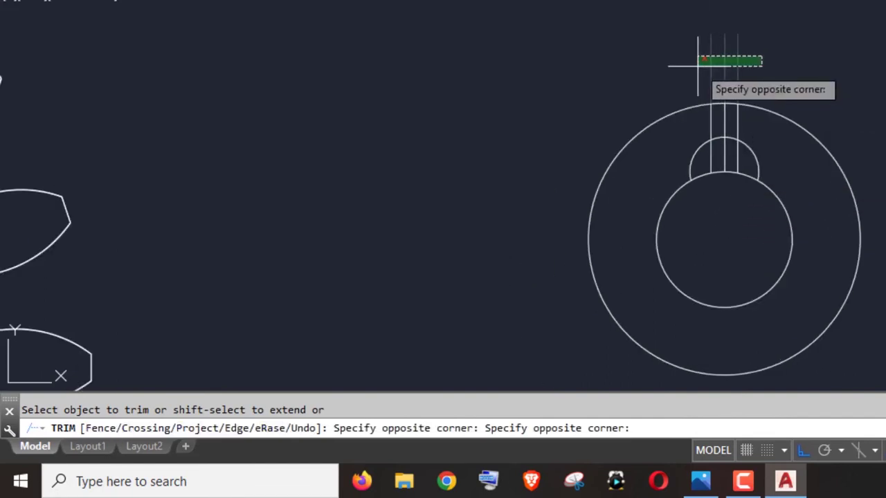
{"action": "left_click", "coordinate": [696, 59]}
{"action": "scroll", "coordinate": [721, 120], "scroll_direction": "up", "scroll_amount": 2}
Trim the remaining segments and bore arc to open the key notch, then fit the view
{"action": "left_click", "coordinate": [757, 134]}
{"action": "left_click", "coordinate": [704, 132]}
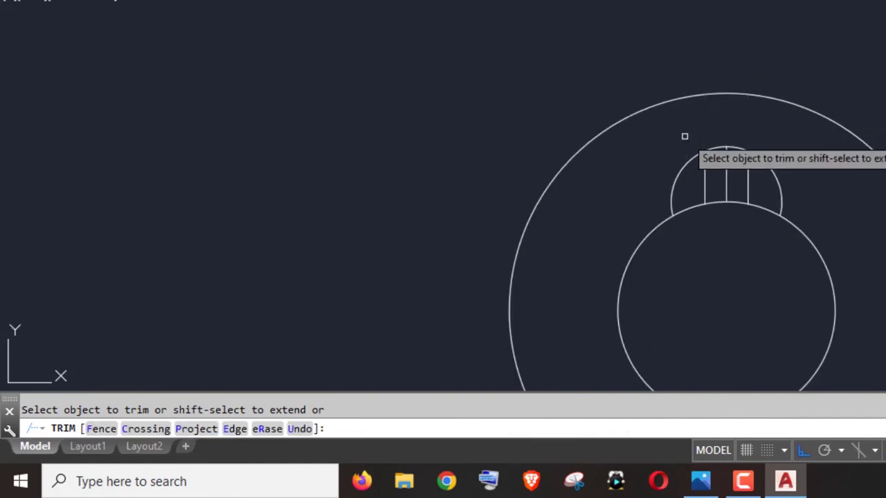
{"action": "left_click", "coordinate": [755, 172]}
{"action": "left_click", "coordinate": [685, 171]}
{"action": "scroll", "coordinate": [741, 197], "scroll_direction": "down", "scroll_amount": 1}
{"action": "left_click", "coordinate": [589, 264]}
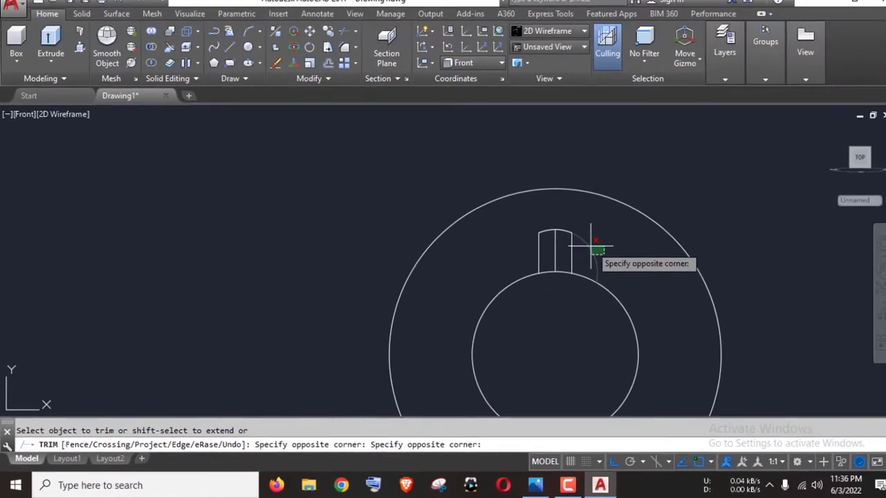
{"action": "left_click", "coordinate": [570, 263]}
{"action": "left_click", "coordinate": [550, 291]}
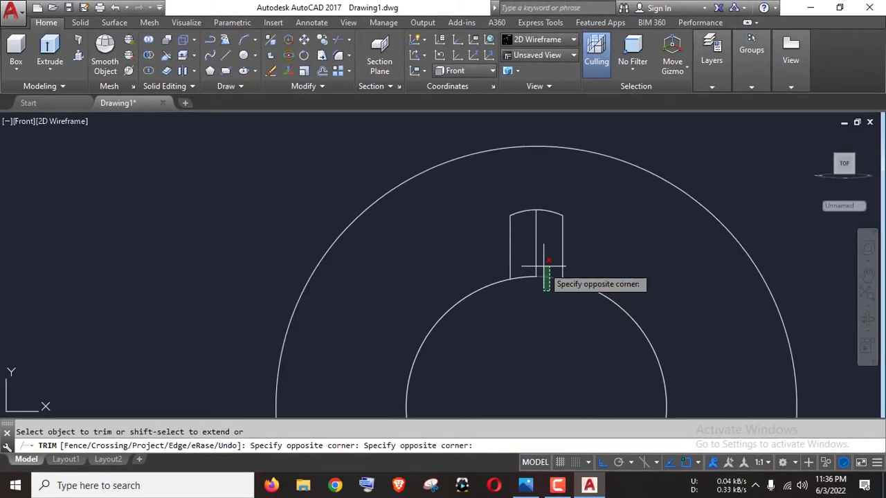
{"action": "left_click", "coordinate": [546, 264]}
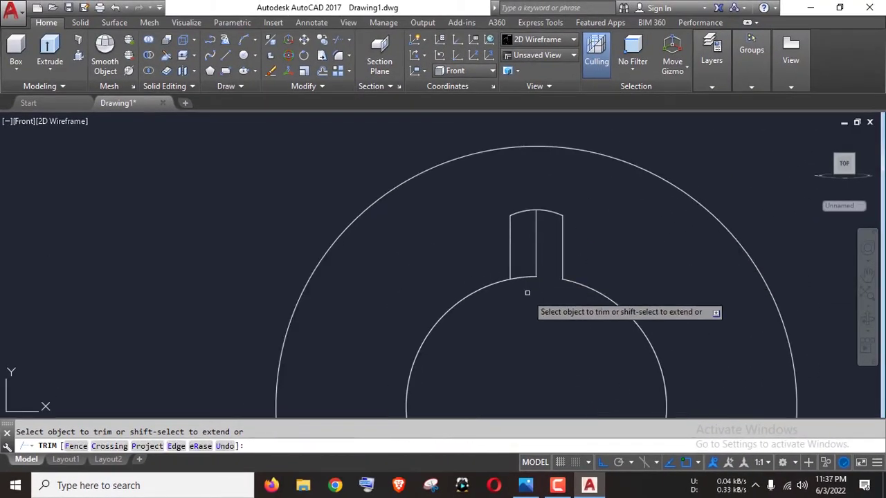
{"action": "left_click", "coordinate": [526, 289]}
{"action": "left_click", "coordinate": [519, 267]}
{"action": "key", "text": "Escape"}
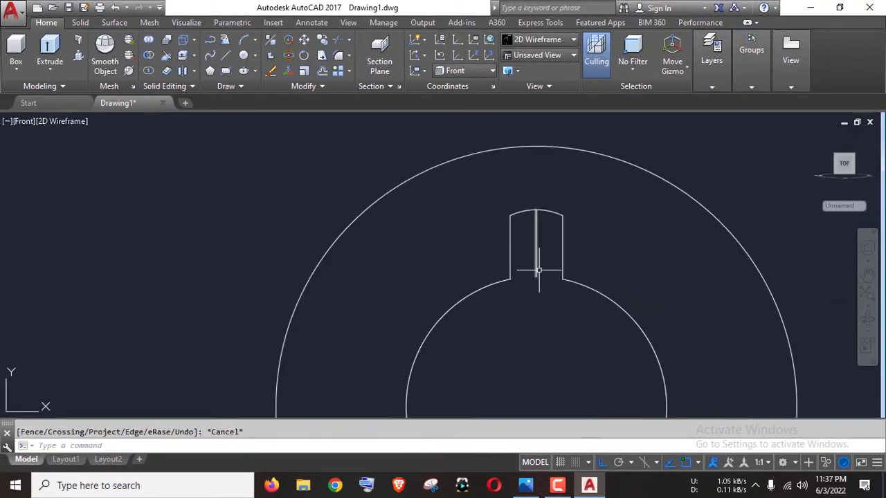
{"action": "scroll", "coordinate": [536, 268], "scroll_direction": "down", "scroll_amount": 4}
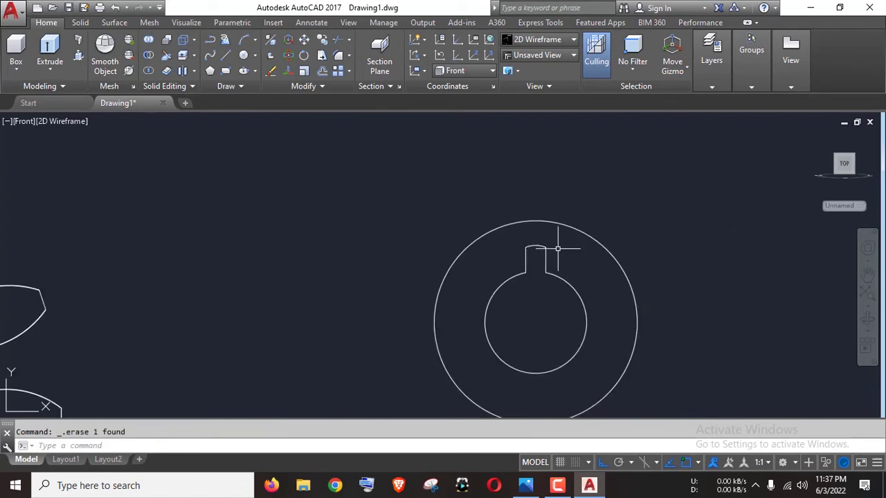
{"action": "scroll", "coordinate": [626, 208], "scroll_direction": "down", "scroll_amount": 5}
{"action": "middle_click", "coordinate": [724, 271]}
{"action": "middle_click", "coordinate": [724, 271]}
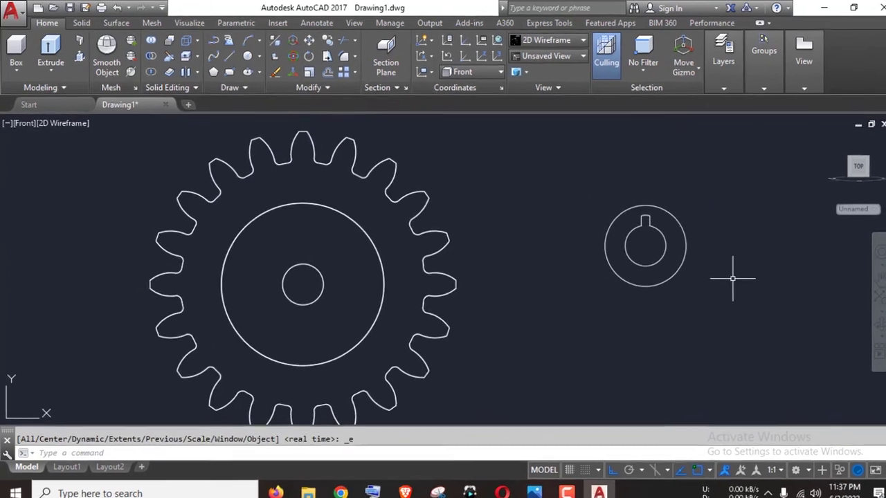
Convert the keyed circle outline into a region with REG
{"action": "type", "text": "reg"}
{"action": "key", "text": "Return"}
{"action": "left_click", "coordinate": [806, 365]}
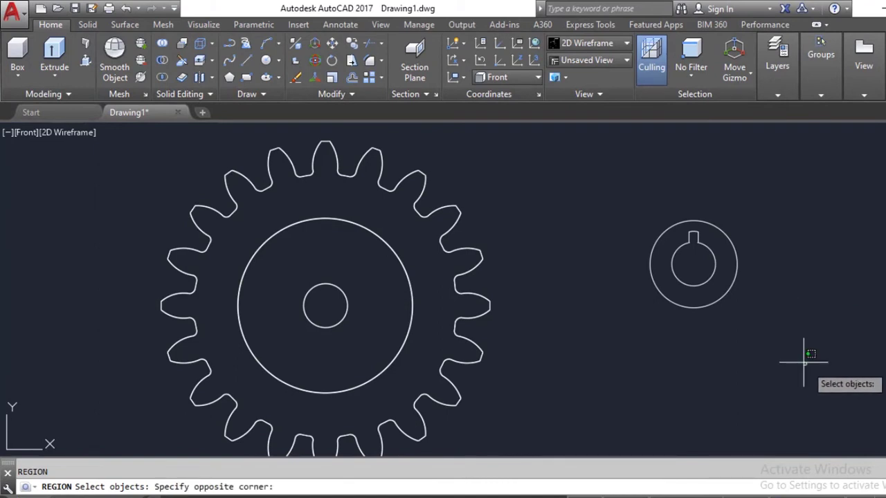
{"action": "left_click", "coordinate": [618, 176]}
{"action": "key", "text": "Return"}
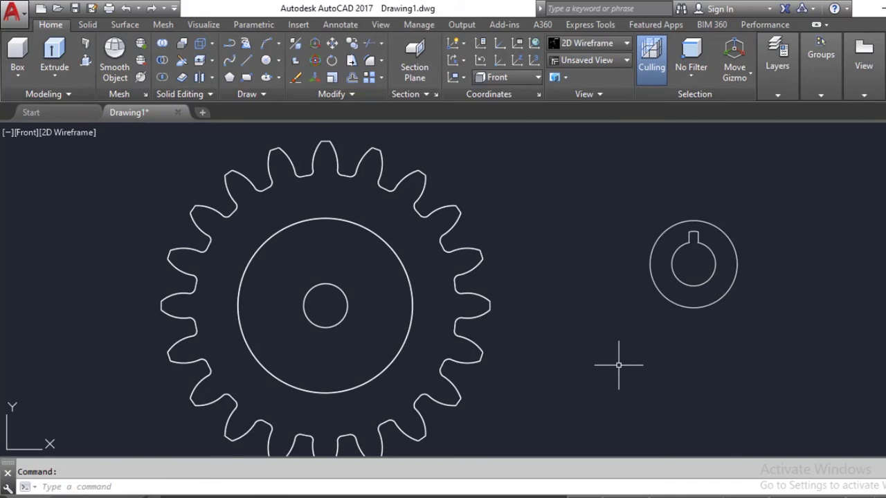
Subtract the keyed hole from the radius-1 circle region
{"action": "type", "text": "Su"}
{"action": "key", "text": "Return"}
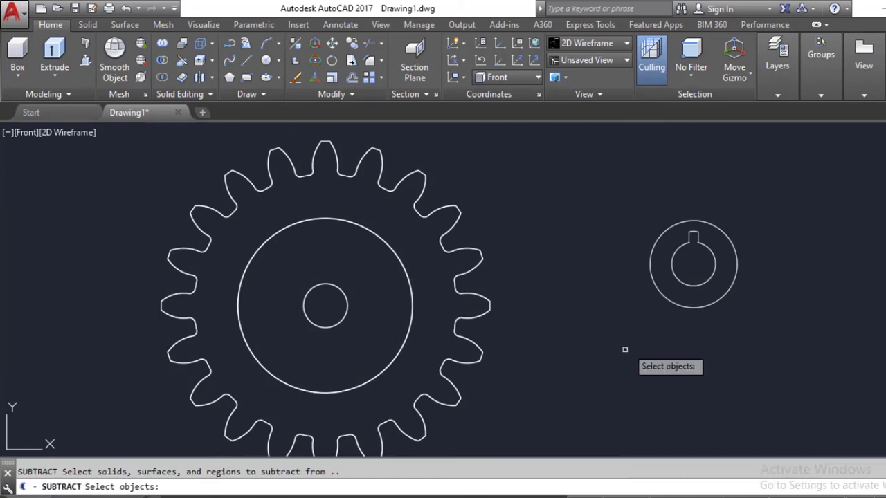
{"action": "left_click", "coordinate": [660, 294]}
{"action": "key", "text": "Return"}
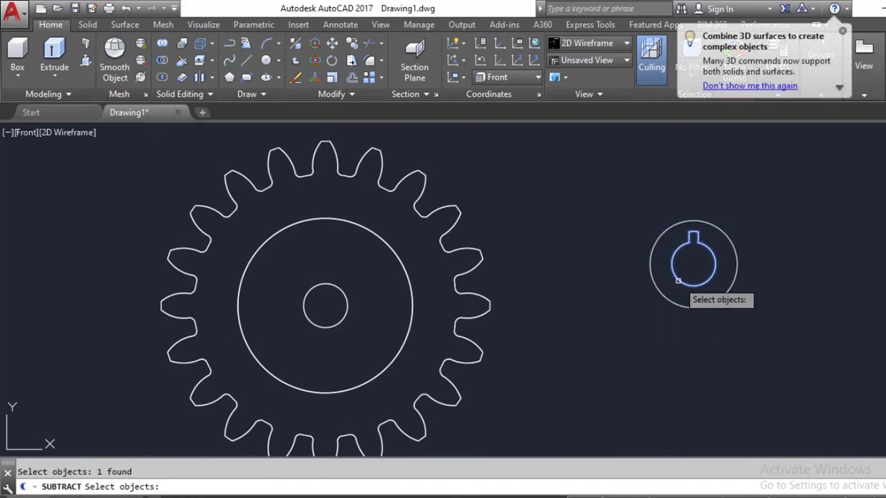
{"action": "key", "text": "Return"}
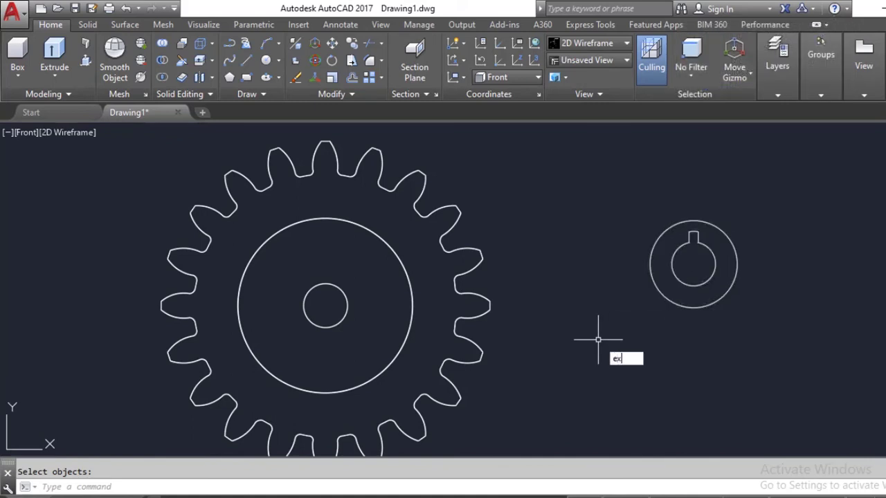
Extrude the keyed ring to a height of 2
{"action": "type", "text": "t"}
{"action": "key", "text": "Return"}
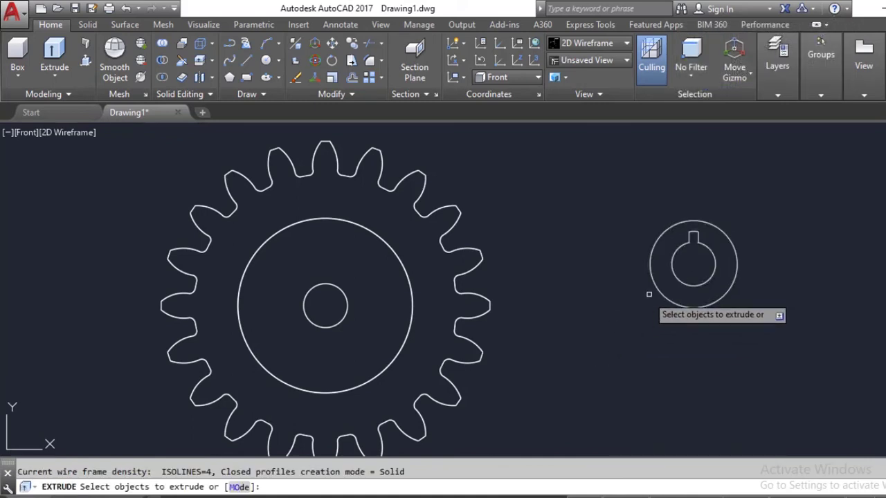
{"action": "left_click", "coordinate": [651, 277]}
{"action": "key", "text": "Return"}
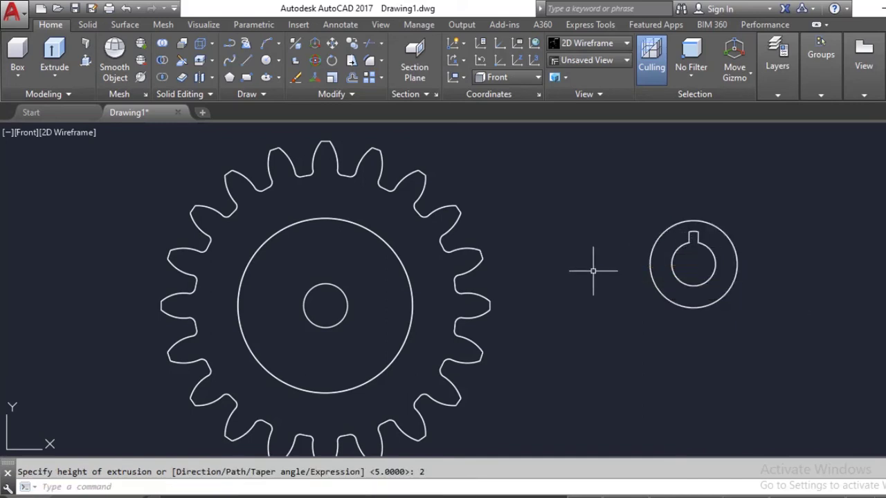
Move the extruded ring from its centre onto the gear's centre
{"action": "left_click", "coordinate": [719, 332]}
{"action": "left_click", "coordinate": [619, 222]}
{"action": "right_click", "coordinate": [579, 198]}
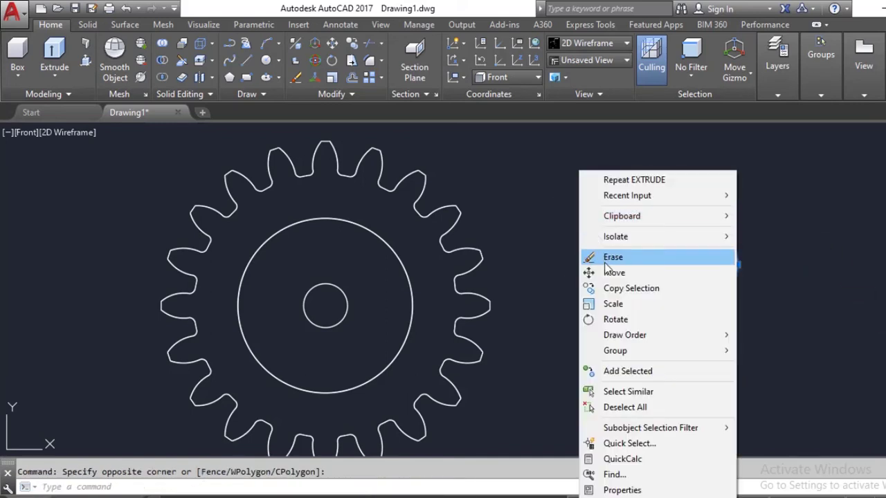
{"action": "left_click", "coordinate": [606, 273]}
{"action": "left_click", "coordinate": [693, 264]}
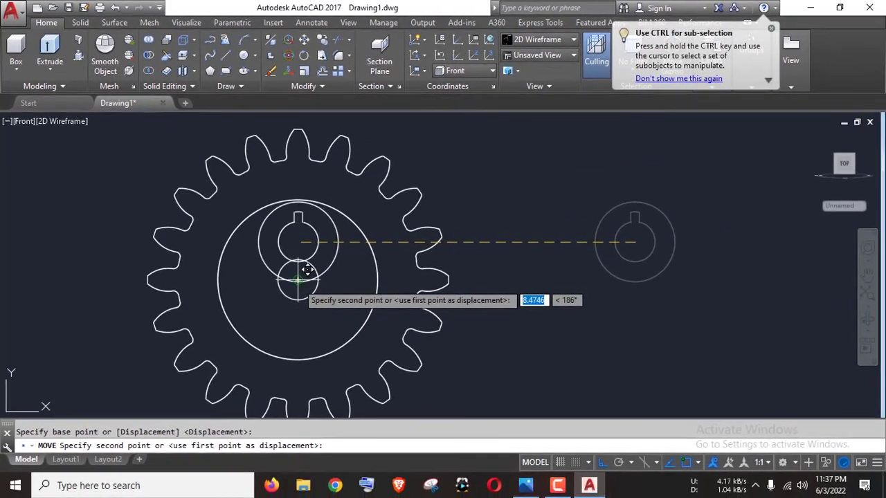
{"action": "left_click", "coordinate": [325, 305]}
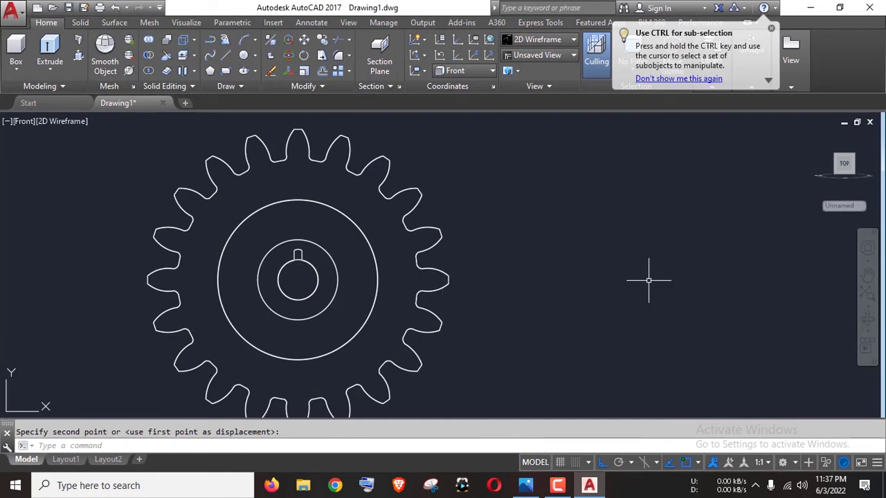
{"action": "left_click", "coordinate": [25, 122]}
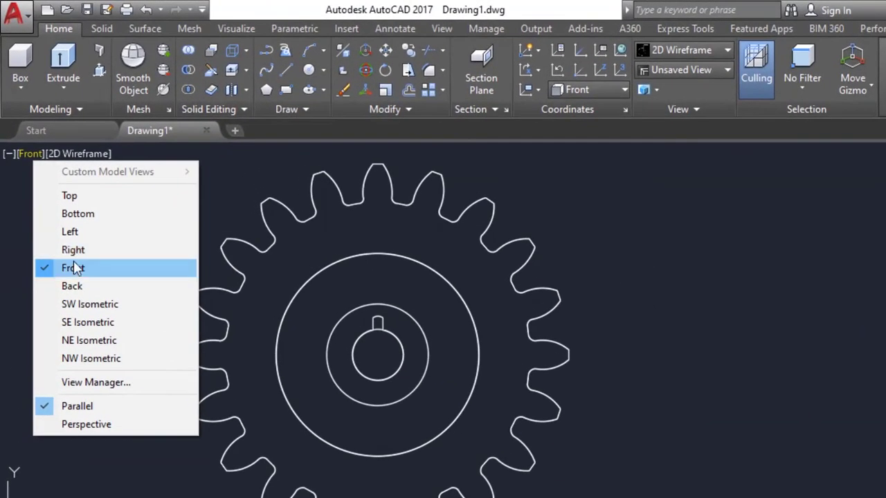
Switch to SW Isometric with Conceptual shading and orbit the gear slightly
{"action": "left_click", "coordinate": [86, 305]}
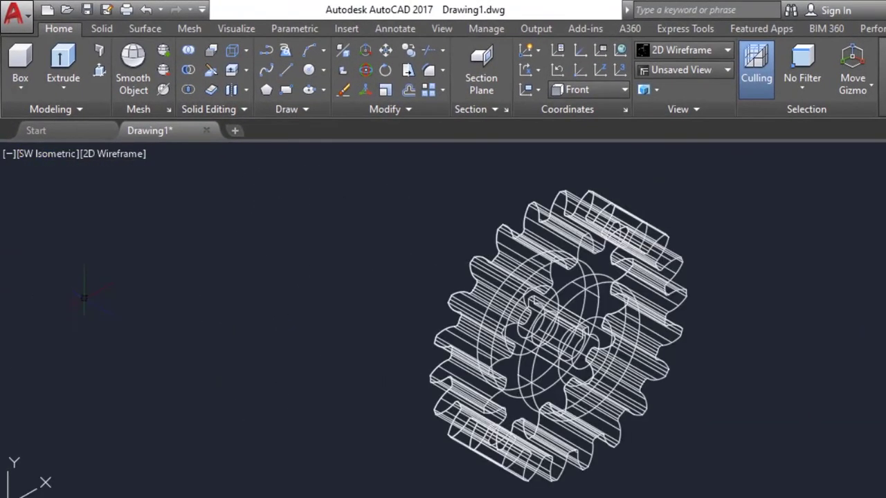
{"action": "left_click", "coordinate": [99, 156]}
{"action": "left_click", "coordinate": [139, 211]}
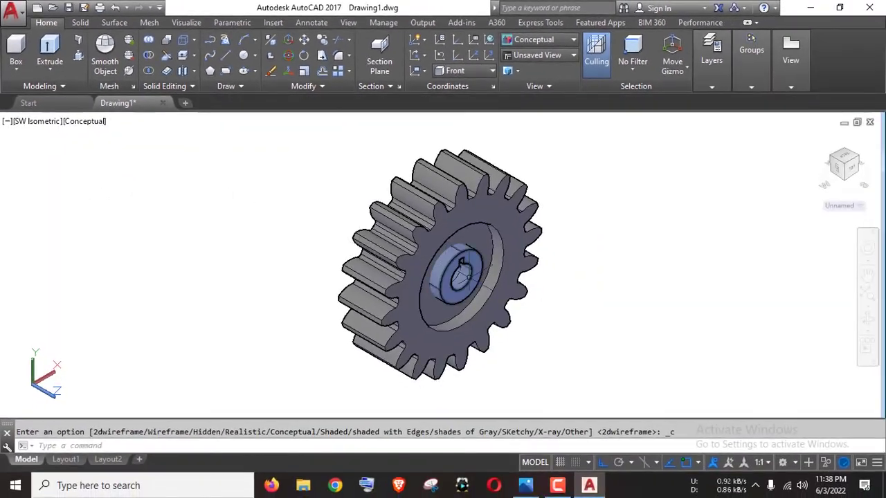
{"action": "scroll", "coordinate": [457, 291], "scroll_direction": "up", "scroll_amount": 5}
{"action": "scroll", "coordinate": [456, 291], "scroll_direction": "down", "scroll_amount": 4}
{"action": "middle_click_drag", "start_coordinate": [454, 352], "coordinate": [432, 311], "text": "shift"}
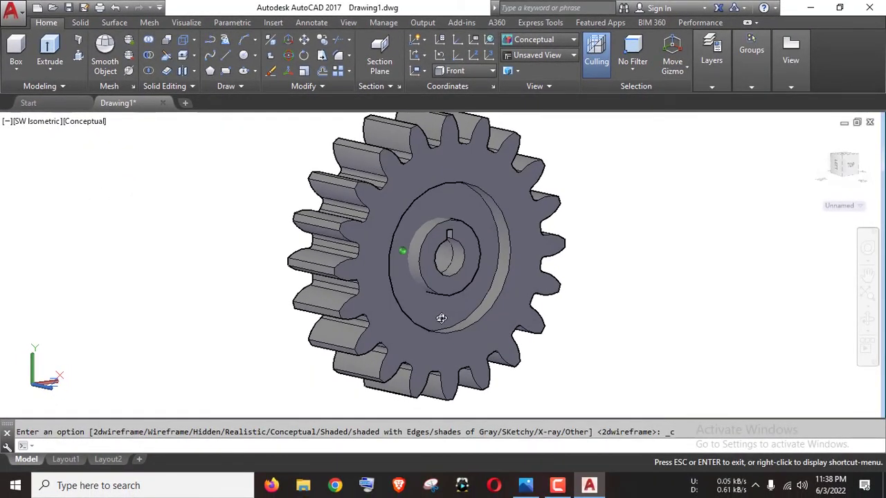
{"action": "left_click", "coordinate": [374, 251]}
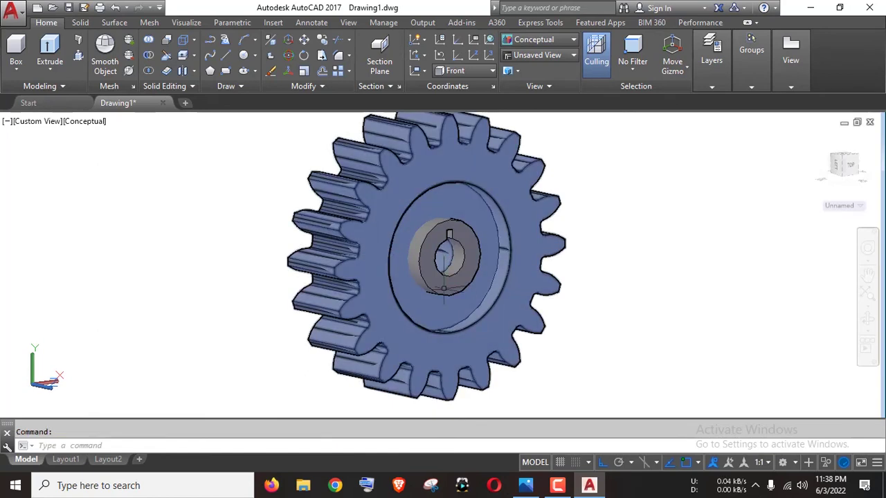
{"action": "scroll", "coordinate": [446, 280], "scroll_direction": "down", "scroll_amount": 2}
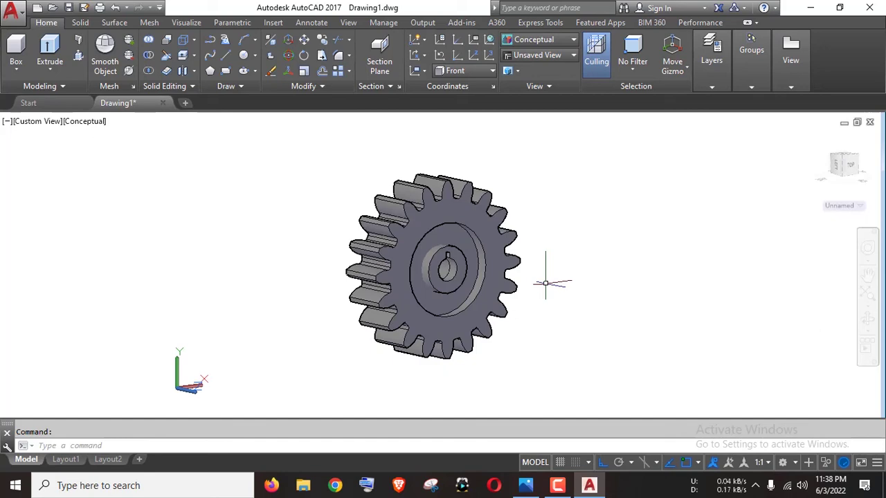
Union the gear and keyed ring with UNI, then restore the SW Isometric view
{"action": "type", "text": "U"}
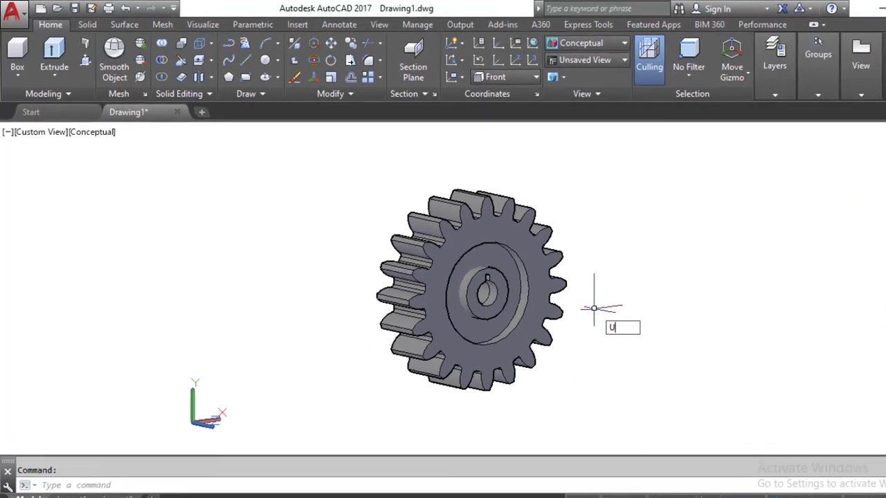
{"action": "type", "text": "NI"}
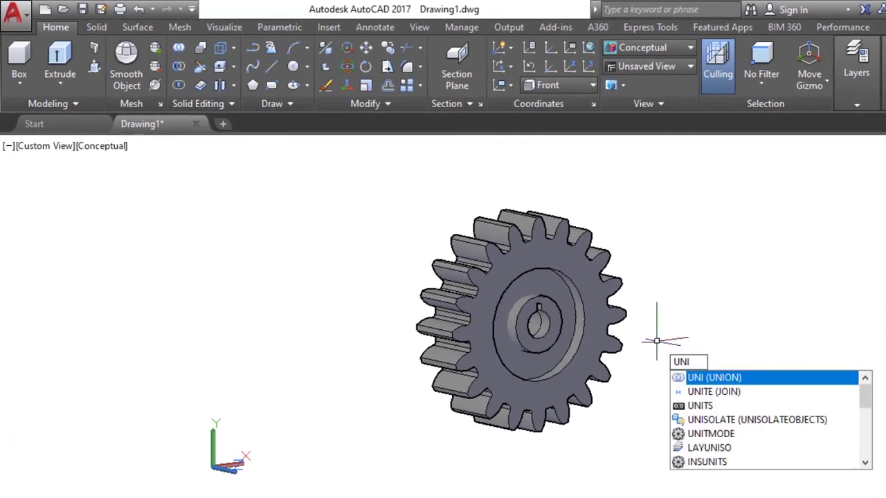
{"action": "key", "text": "Return"}
{"action": "left_click", "coordinate": [673, 439]}
{"action": "left_click", "coordinate": [361, 180]}
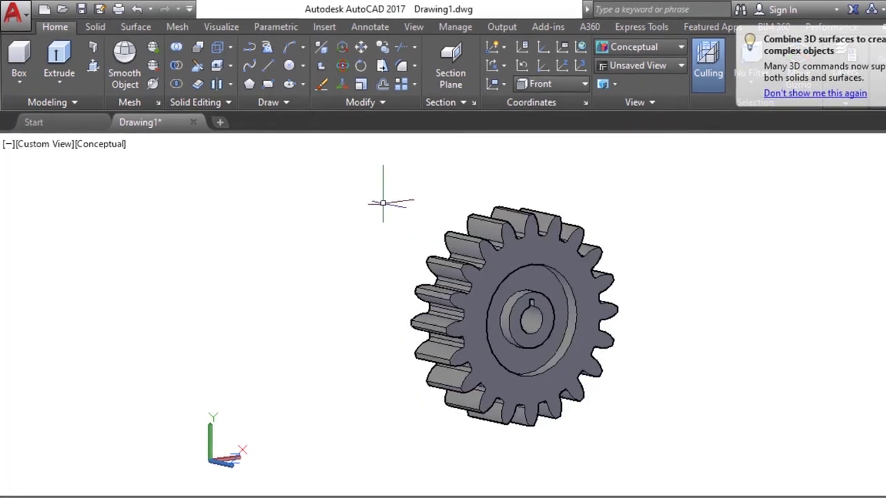
{"action": "scroll", "coordinate": [429, 253], "scroll_direction": "up", "scroll_amount": 3}
{"action": "scroll", "coordinate": [428, 253], "scroll_direction": "down", "scroll_amount": 2}
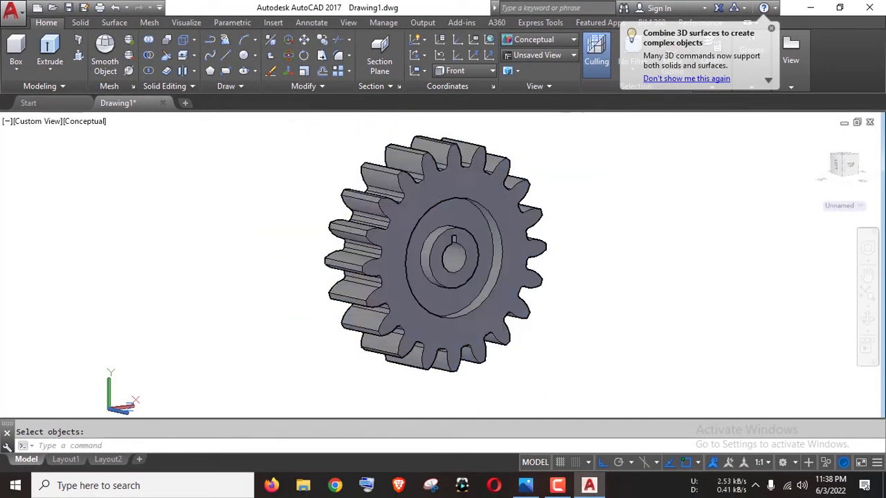
{"action": "left_click", "coordinate": [35, 121]}
{"action": "left_click", "coordinate": [64, 239]}
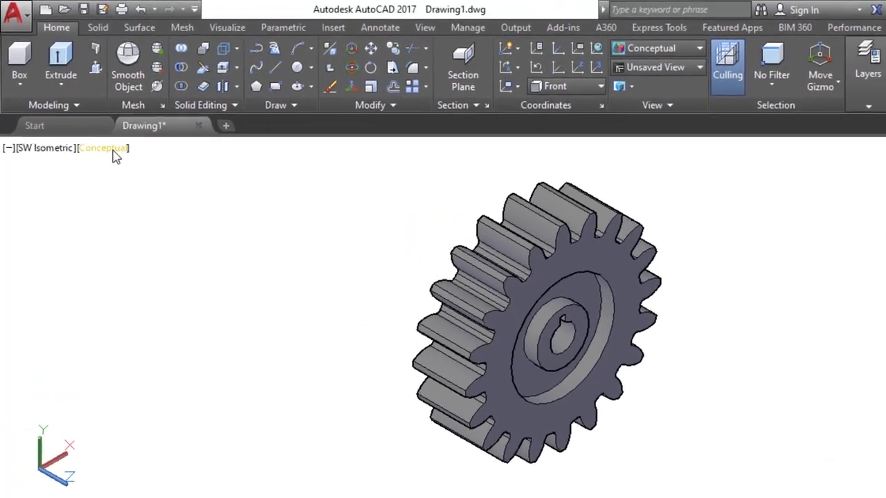
{"action": "left_click", "coordinate": [92, 123]}
{"action": "left_click", "coordinate": [158, 267]}
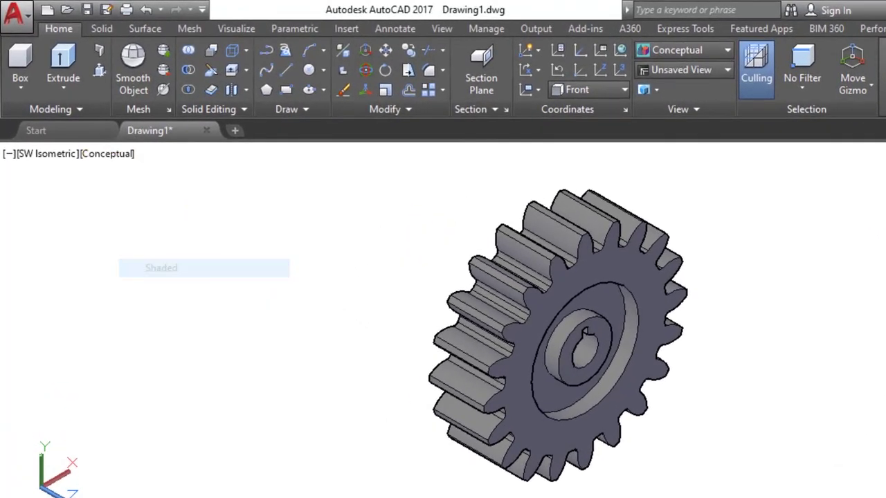
{"action": "scroll", "coordinate": [482, 350], "scroll_direction": "up", "scroll_amount": 2}
{"action": "scroll", "coordinate": [515, 354], "scroll_direction": "up", "scroll_amount": 2}
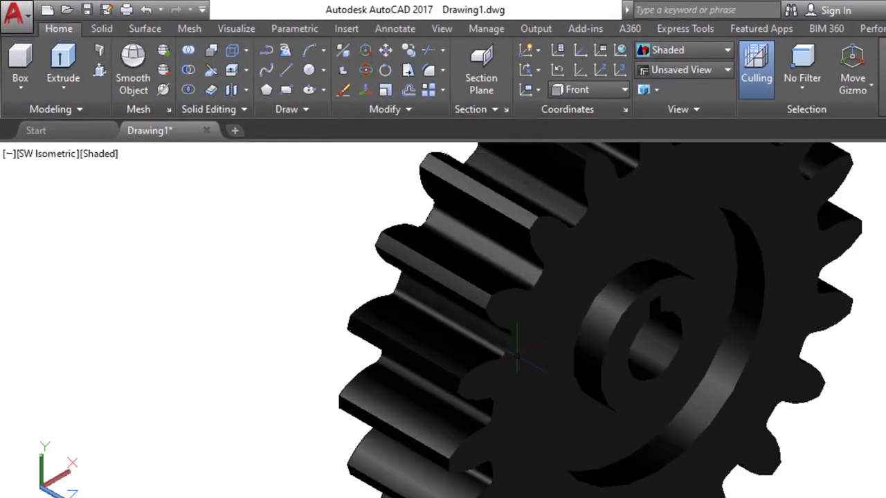
{"action": "middle_click", "coordinate": [90, 162]}
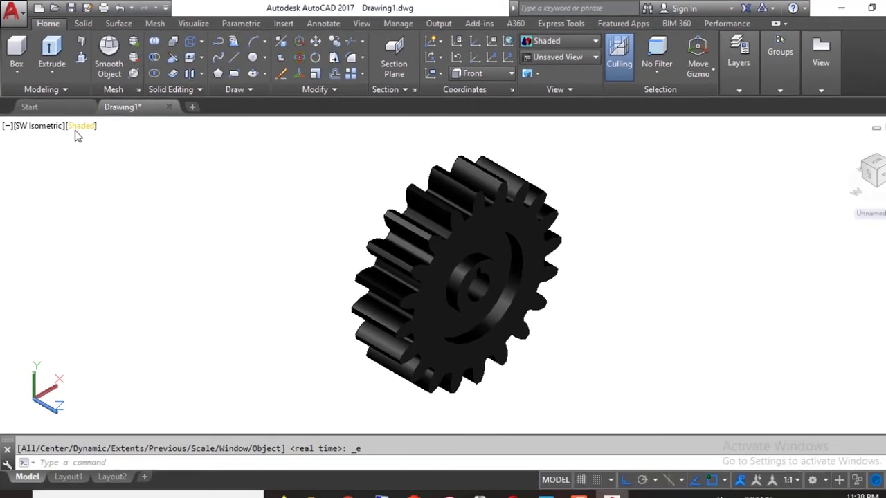
{"action": "left_click", "coordinate": [77, 126]}
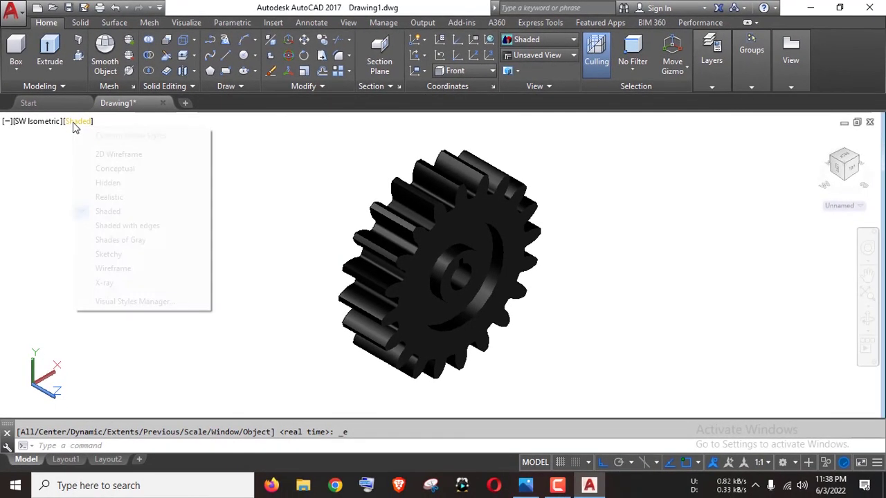
{"action": "left_click", "coordinate": [103, 172]}
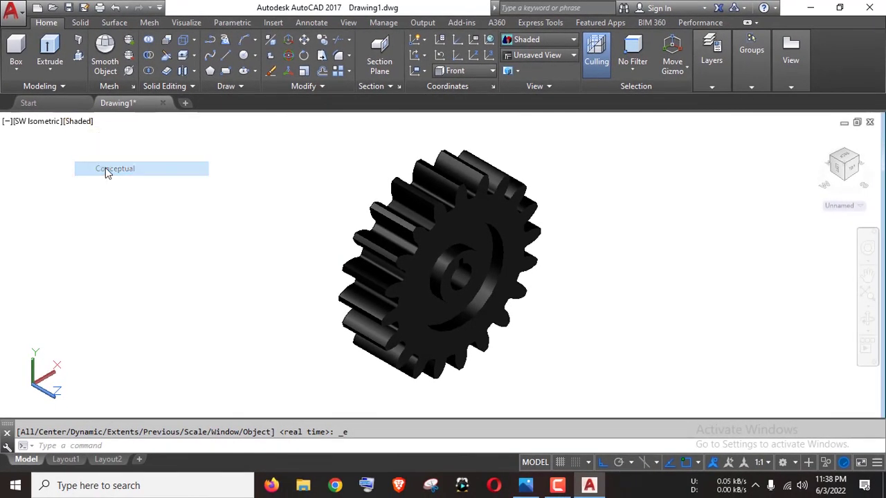
{"action": "middle_click", "coordinate": [90, 163]}
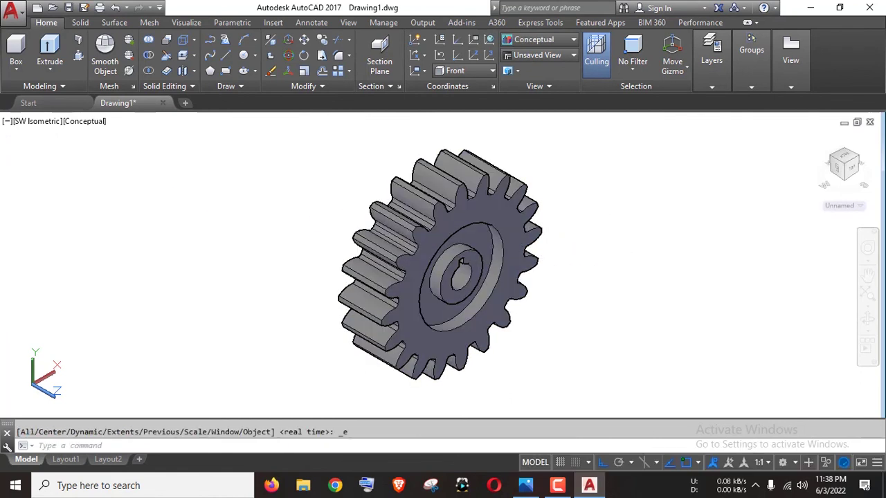